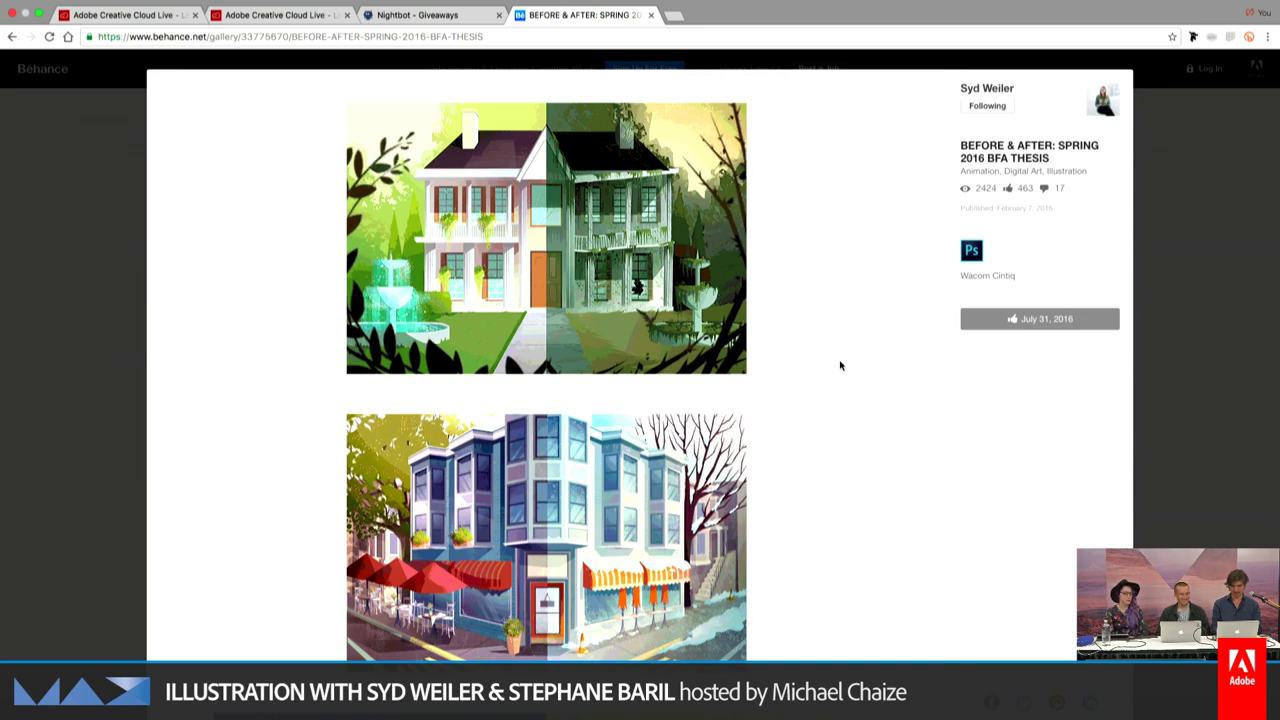
{"action": "left_click", "coordinate": [1220, 267]}
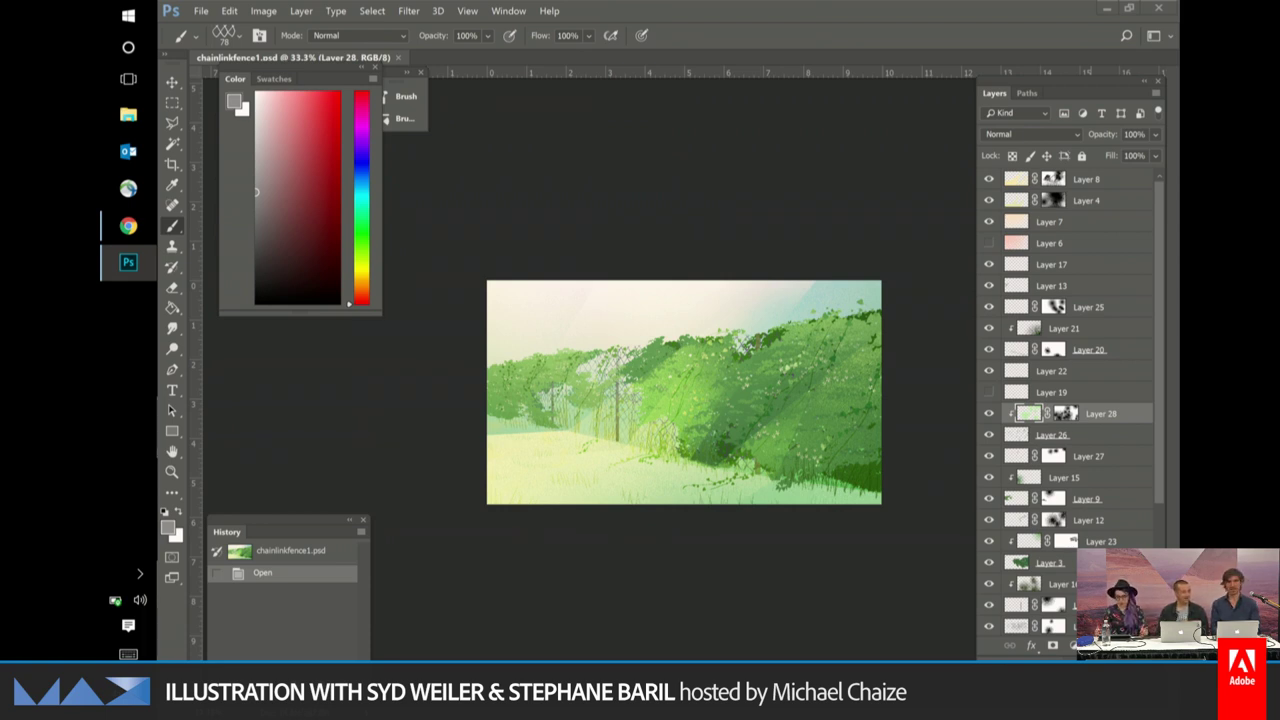
{"action": "left_click", "coordinate": [1086, 179]}
{"action": "scroll", "coordinate": [1070, 400], "scroll_direction": "down", "scroll_amount": 4}
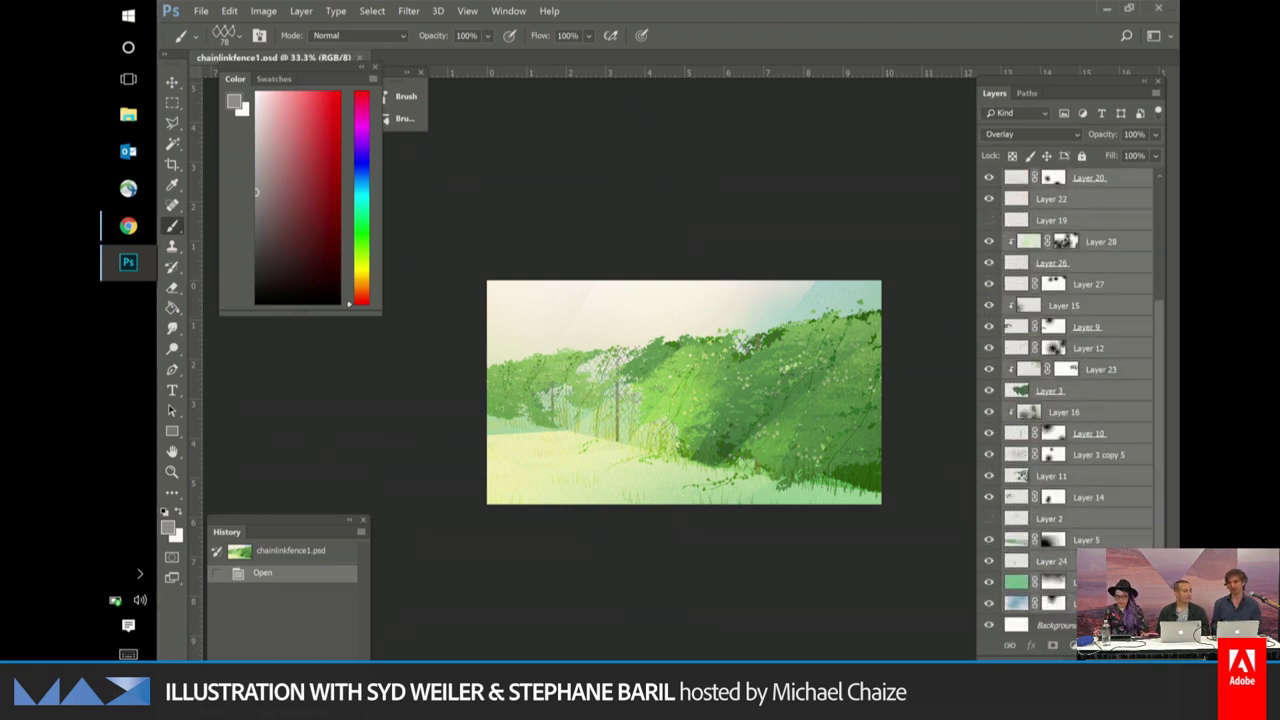
{"action": "scroll", "coordinate": [1152, 243], "scroll_direction": "up", "scroll_amount": 4}
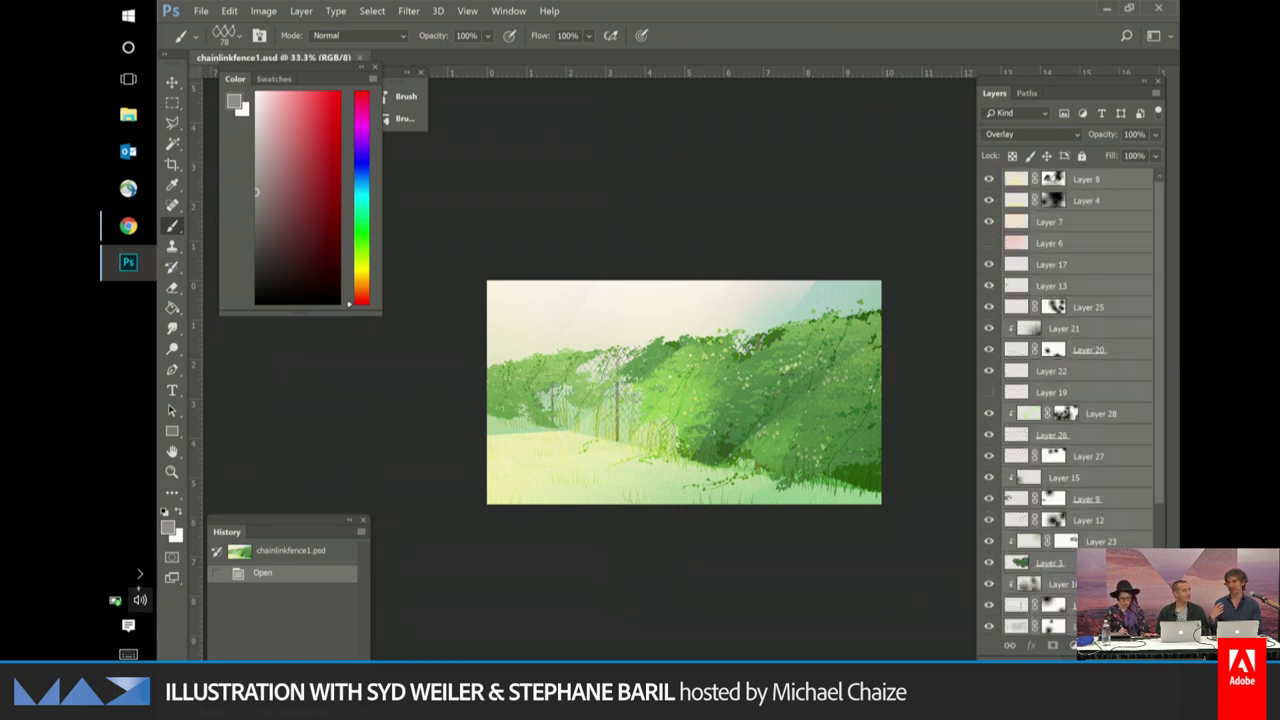
{"action": "left_click", "coordinate": [140, 573]}
{"action": "left_click", "coordinate": [353, 525]}
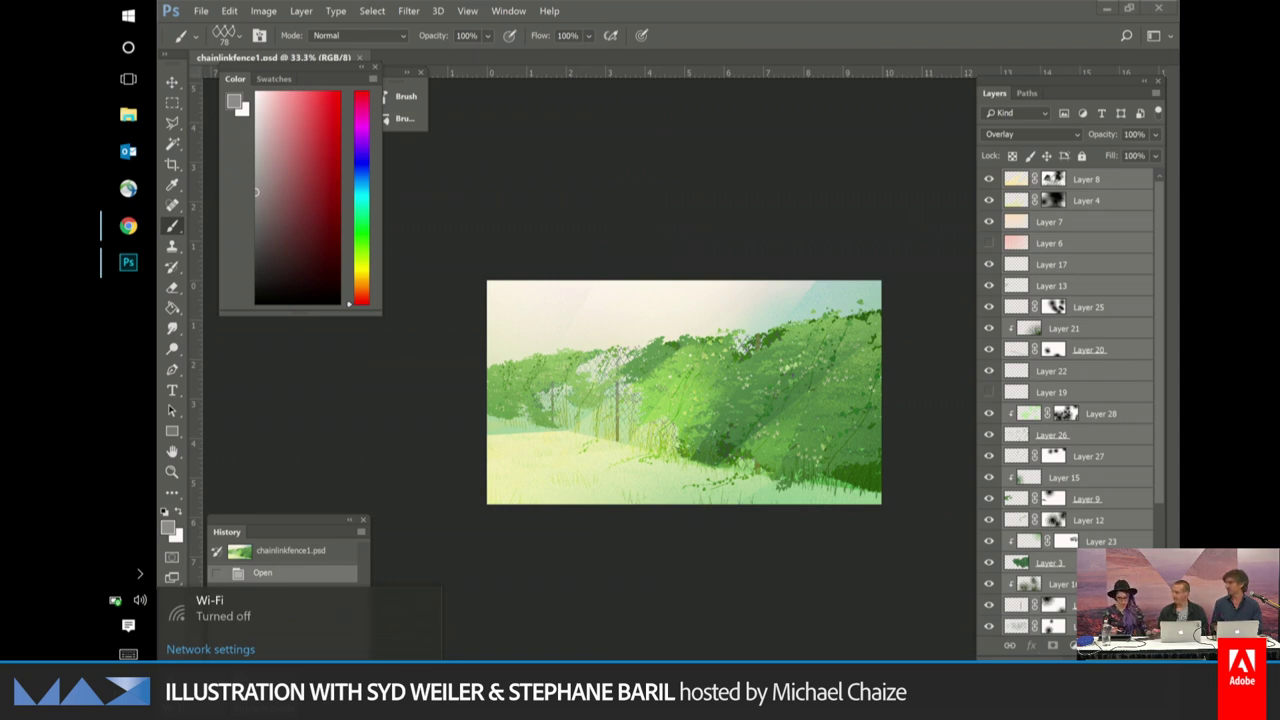
{"action": "left_click", "coordinate": [579, 500]}
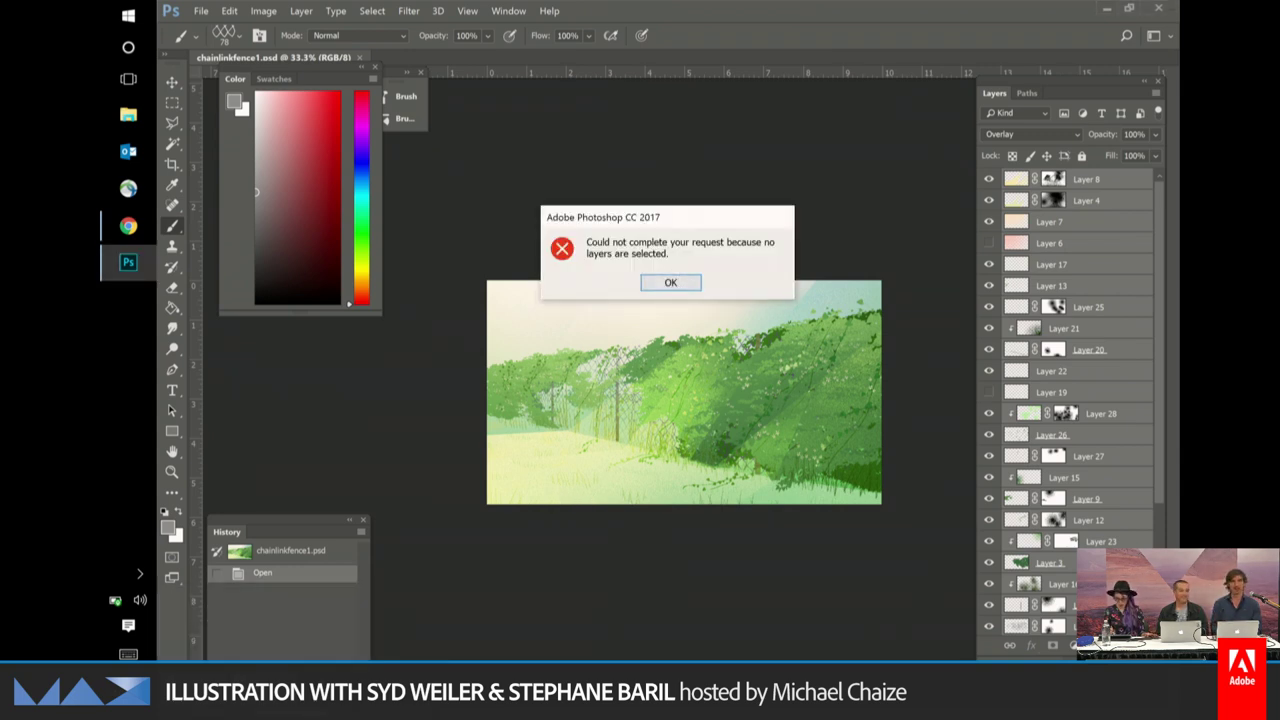
Group all the layers above the background and toggle the group's visibility off and on.
{"action": "left_click", "coordinate": [670, 283]}
{"action": "key", "text": "ctrl+alt+a"}
{"action": "key", "text": "ctrl+g"}
{"action": "left_click", "coordinate": [988, 177]}
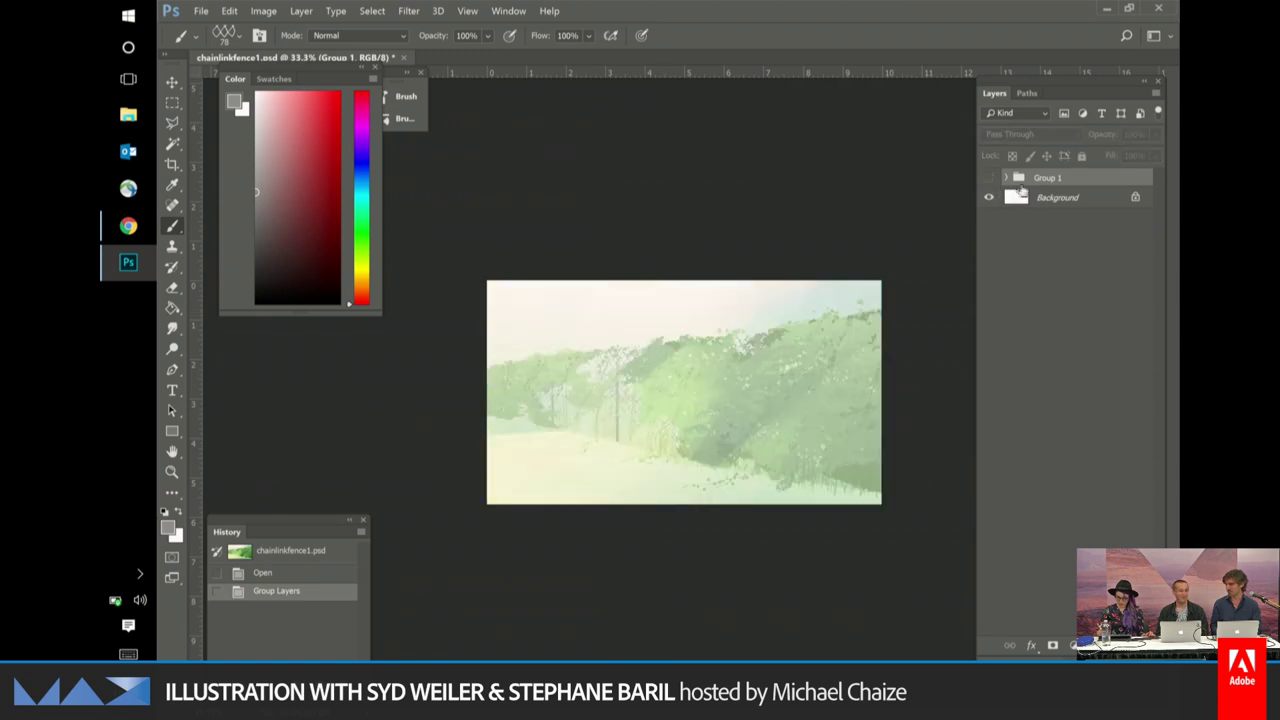
{"action": "left_click", "coordinate": [988, 177]}
Collapse the Color panel, move the Brush panel below the artwork, and switch to full-screen mode with the menu bar.
{"action": "key", "text": "z"}
{"action": "left_click", "coordinate": [928, 326]}
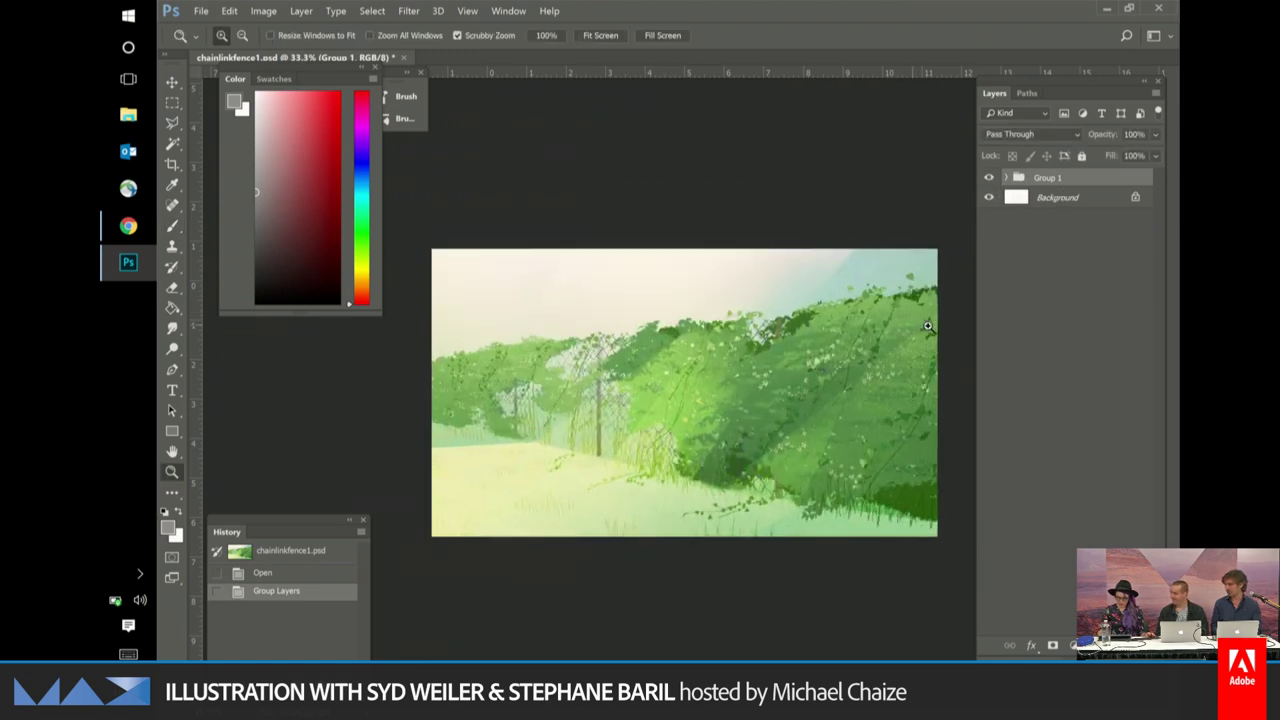
{"action": "key", "text": "h"}
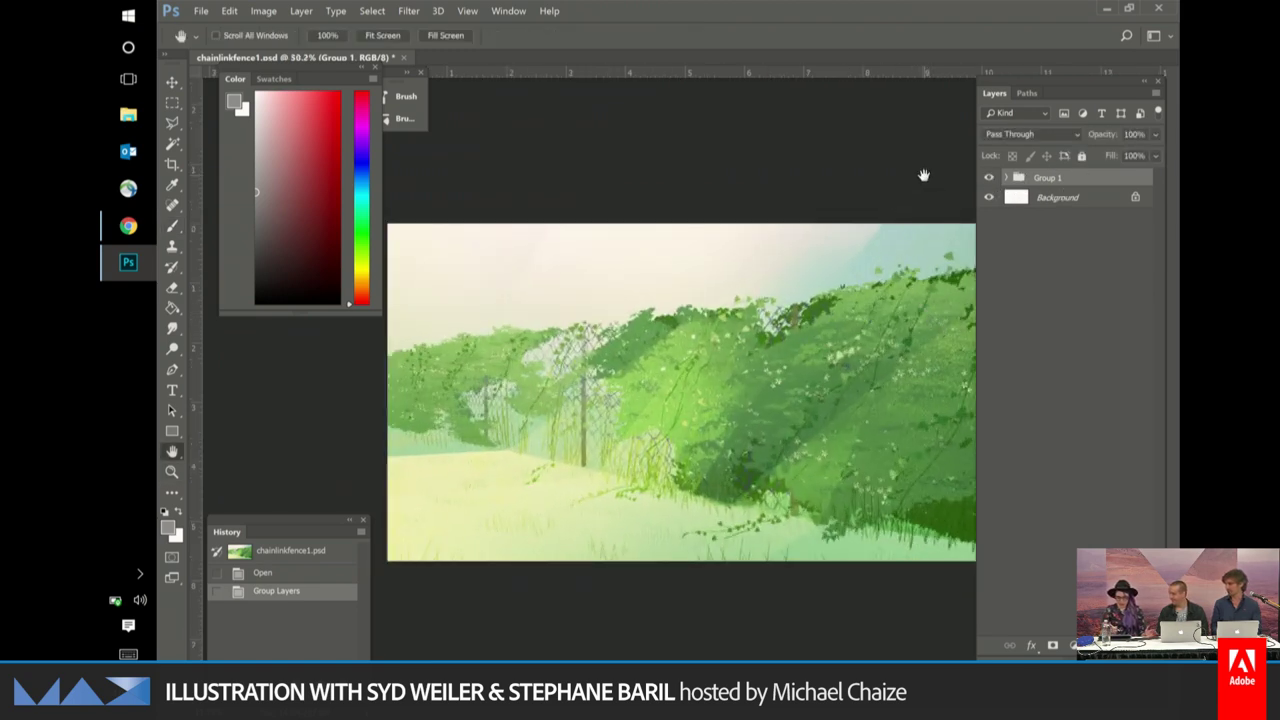
{"action": "left_click", "coordinate": [366, 72]}
{"action": "mouse_move", "coordinate": [405, 76]}
{"action": "left_mouse_down"}
{"action": "mouse_move", "coordinate": [275, 305]}
{"action": "mouse_move", "coordinate": [431, 634]}
{"action": "left_mouse_up"}
{"action": "key", "text": "f"}
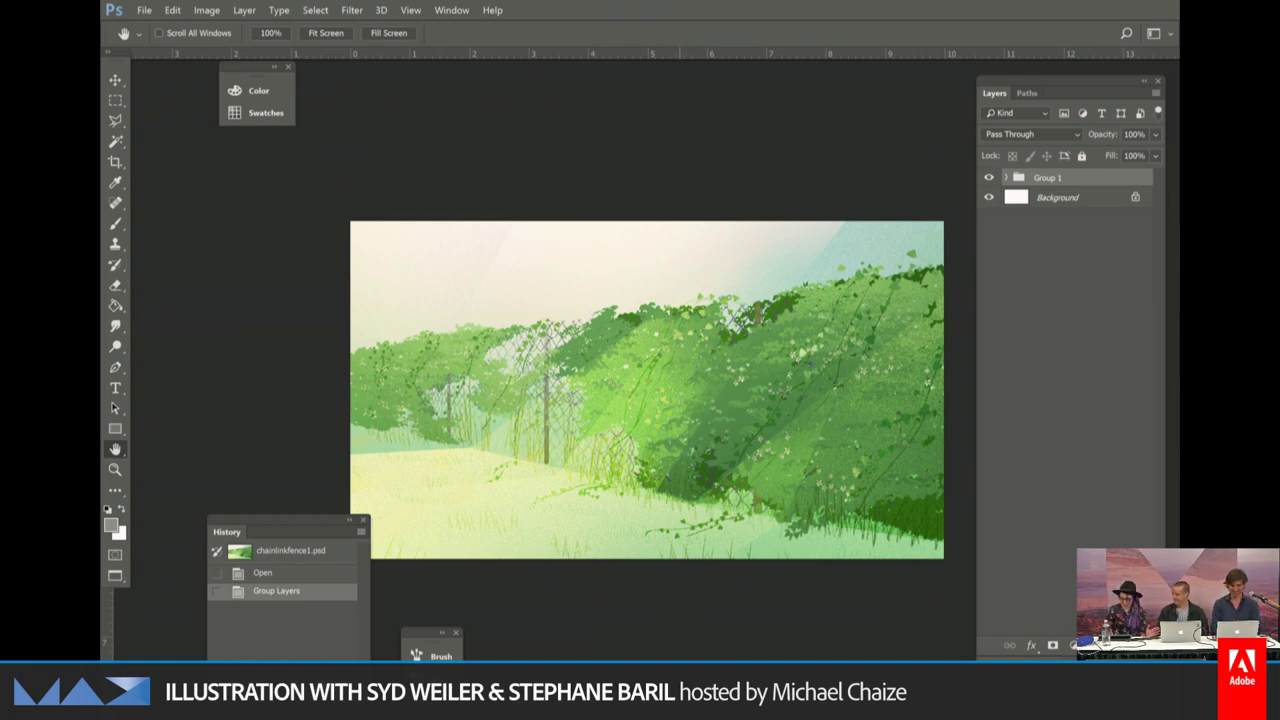
Move the History panel beside the tools and collapse Group 1 in the layer stack.
{"action": "left_click_drag", "start_coordinate": [746, 410], "coordinate": [736, 312]}
{"action": "left_click_drag", "start_coordinate": [311, 520], "coordinate": [241, 524]}
{"action": "left_click_drag", "start_coordinate": [692, 319], "coordinate": [651, 389]}
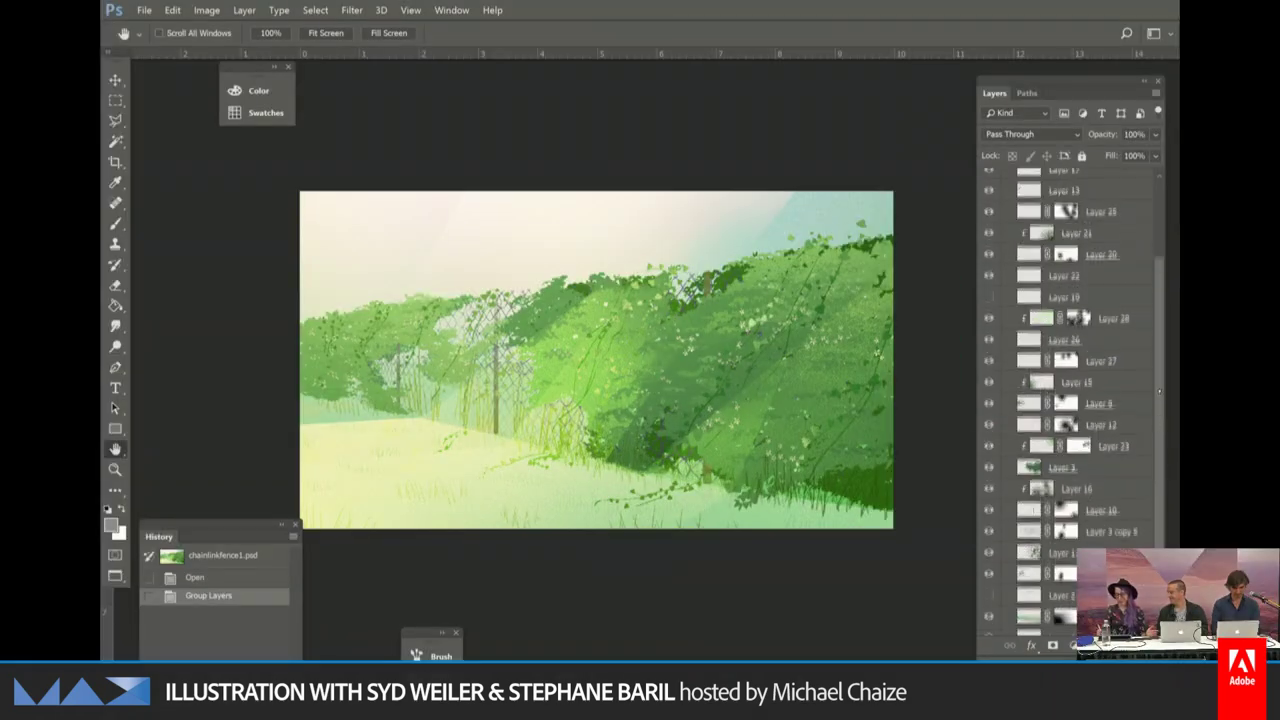
{"action": "scroll", "coordinate": [1002, 498], "scroll_direction": "up", "scroll_amount": 5}
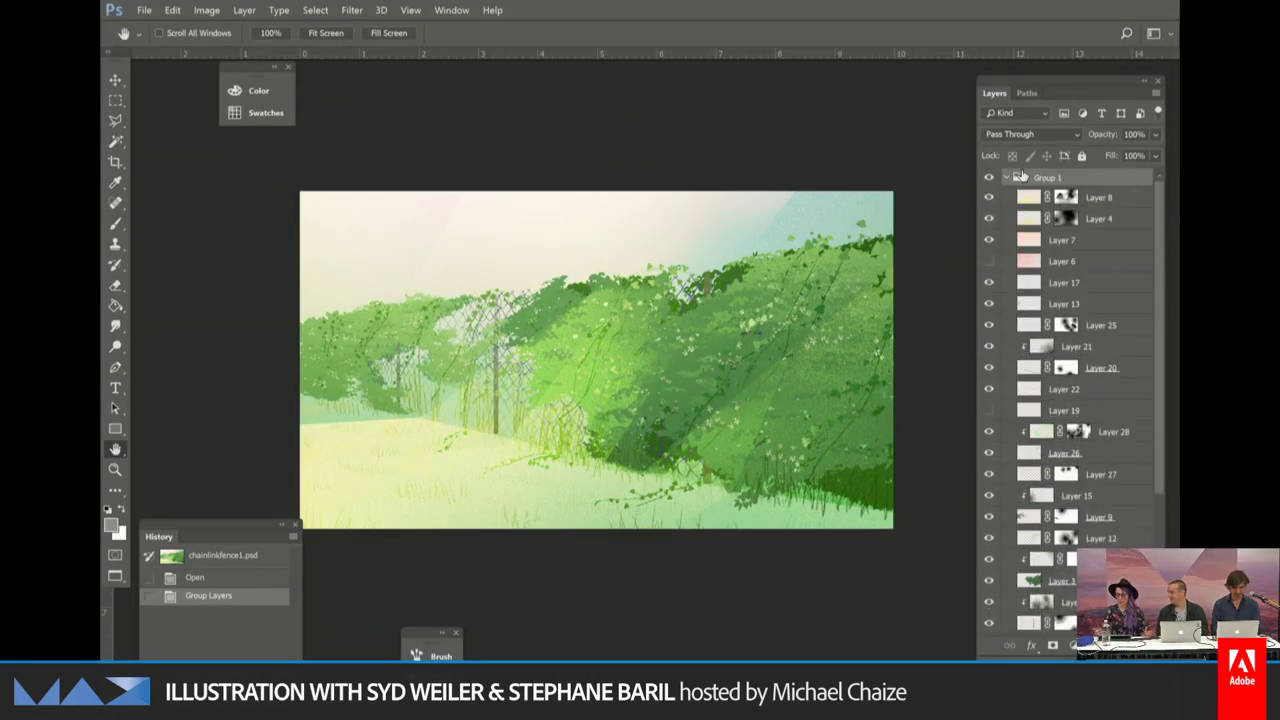
{"action": "left_click", "coordinate": [1007, 177]}
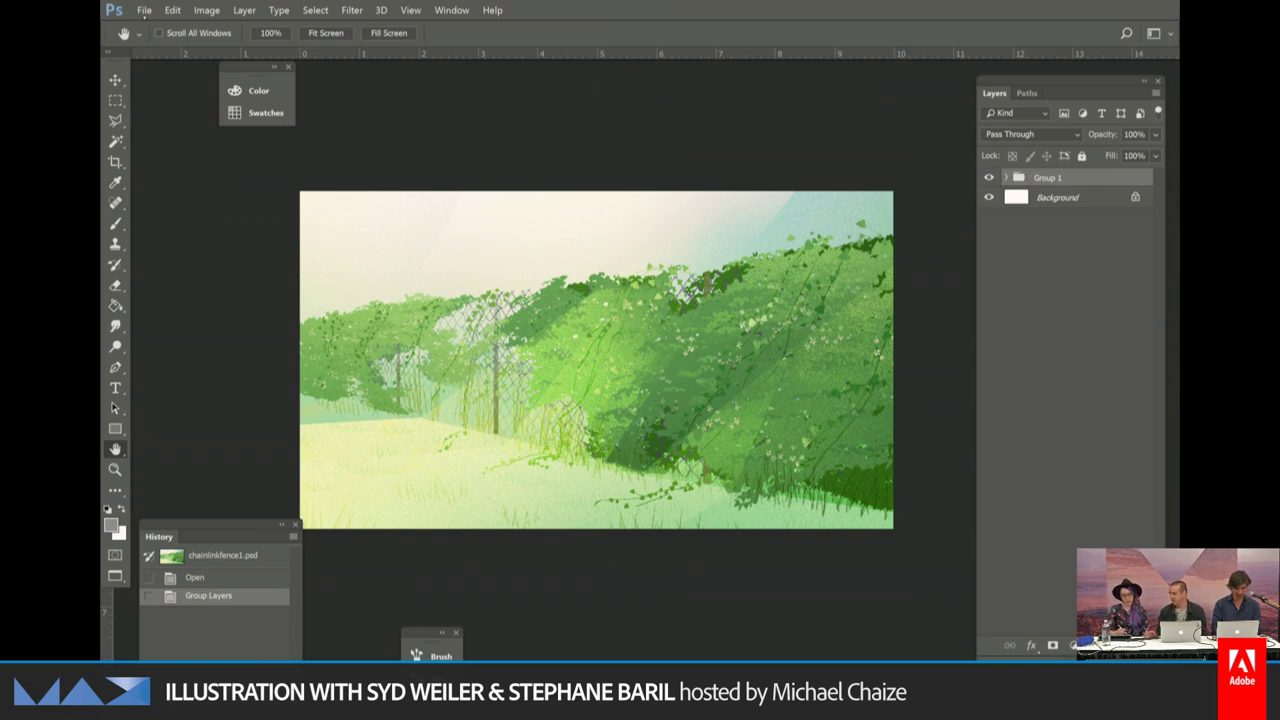
Start opening another file and browse from the Desktop through Google Drive to the Mine folder.
{"action": "left_click", "coordinate": [144, 11]}
{"action": "left_click", "coordinate": [165, 41]}
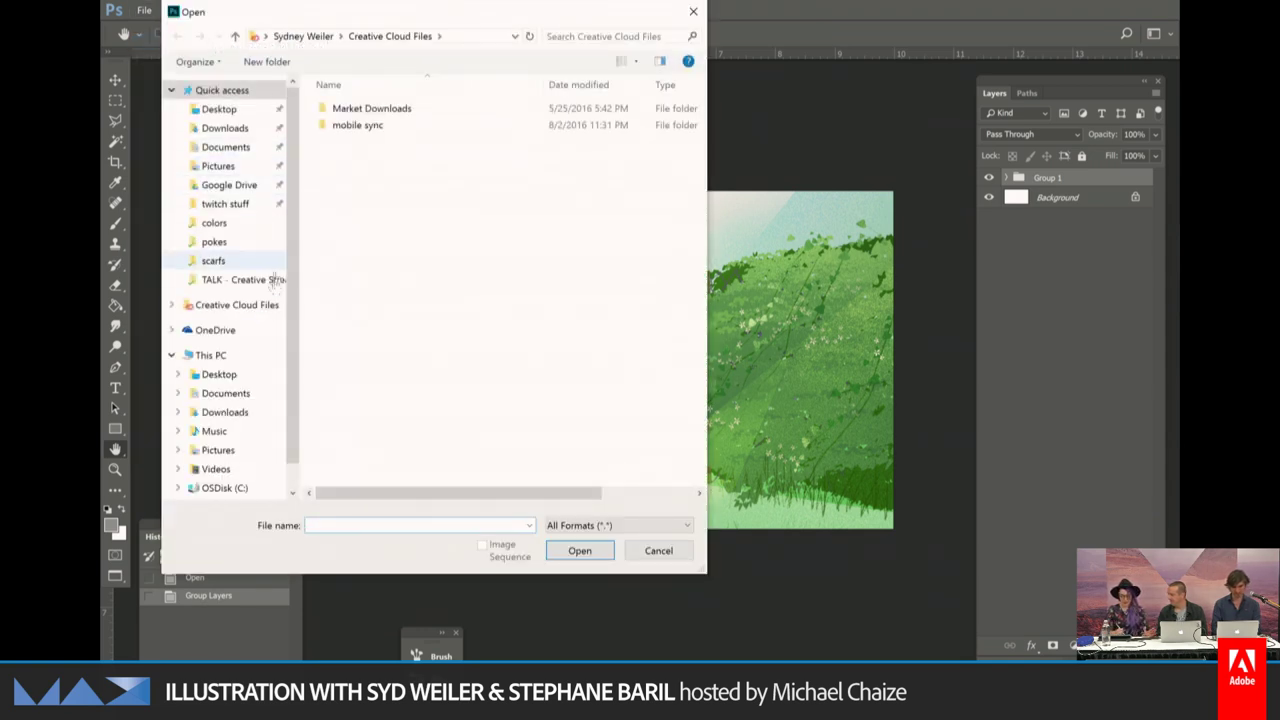
{"action": "scroll", "coordinate": [274, 300], "scroll_direction": "down", "scroll_amount": 2}
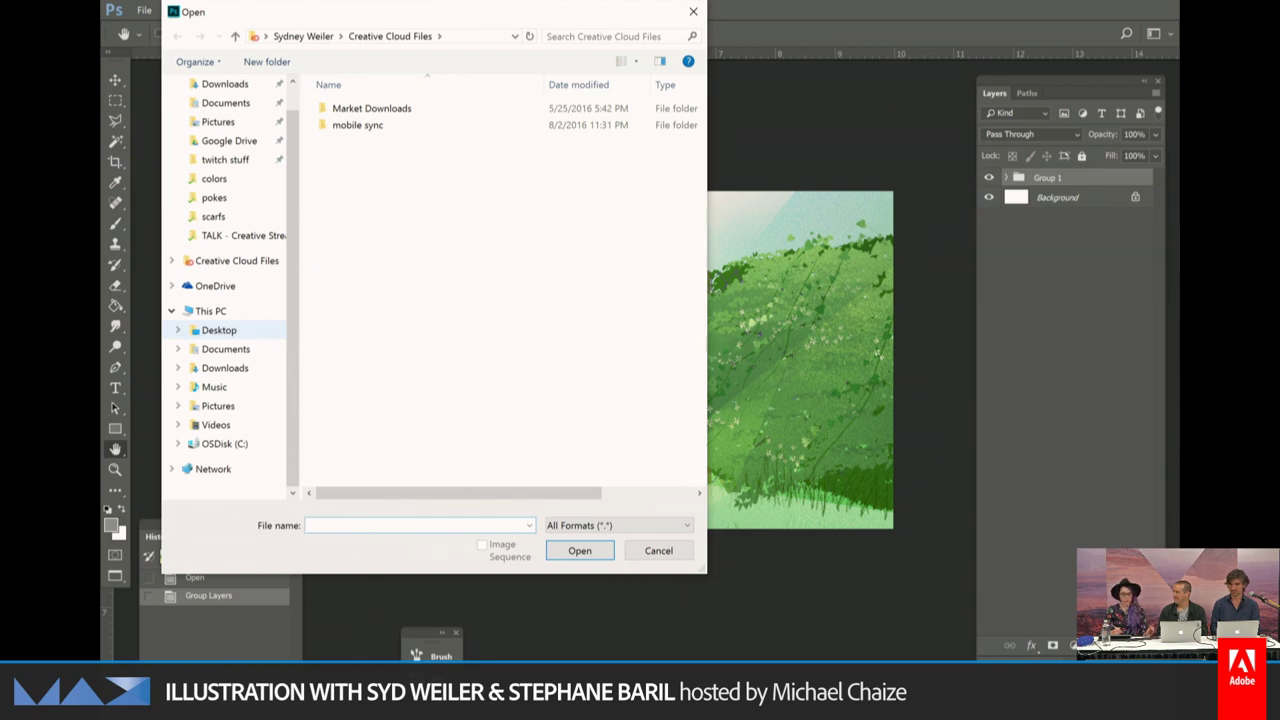
{"action": "scroll", "coordinate": [293, 163], "scroll_direction": "up", "scroll_amount": 1}
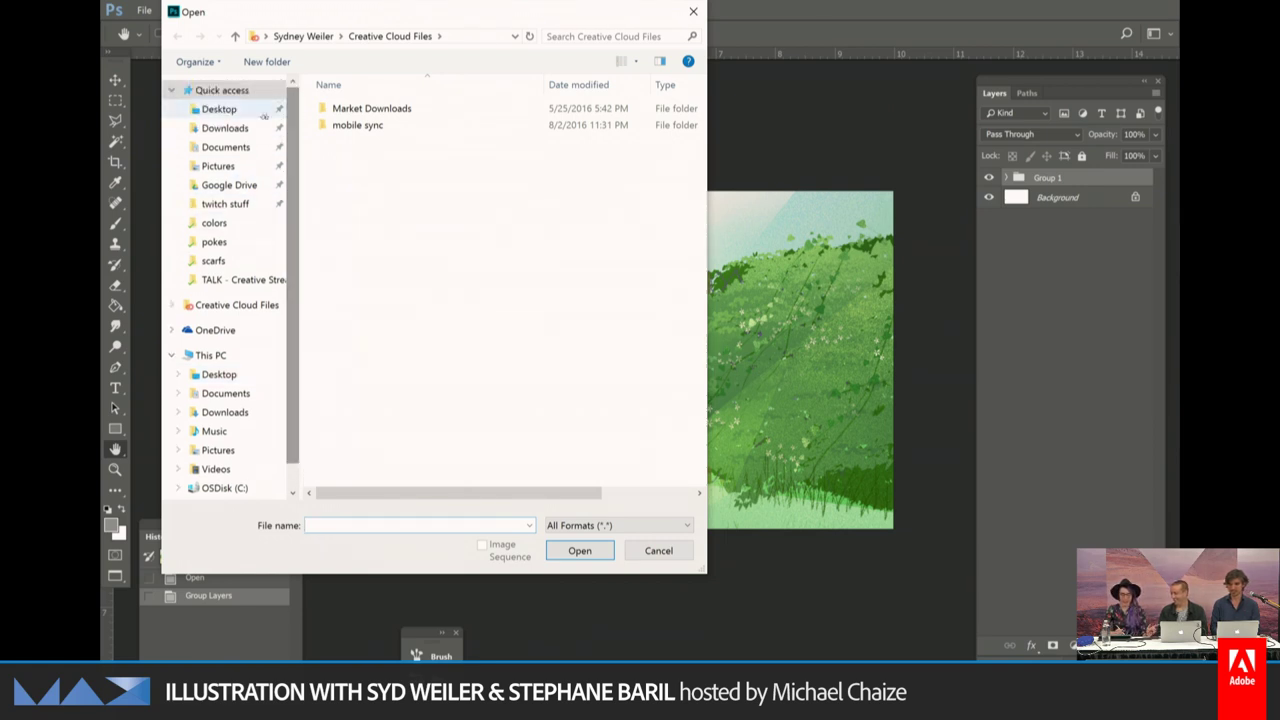
{"action": "left_click", "coordinate": [235, 109]}
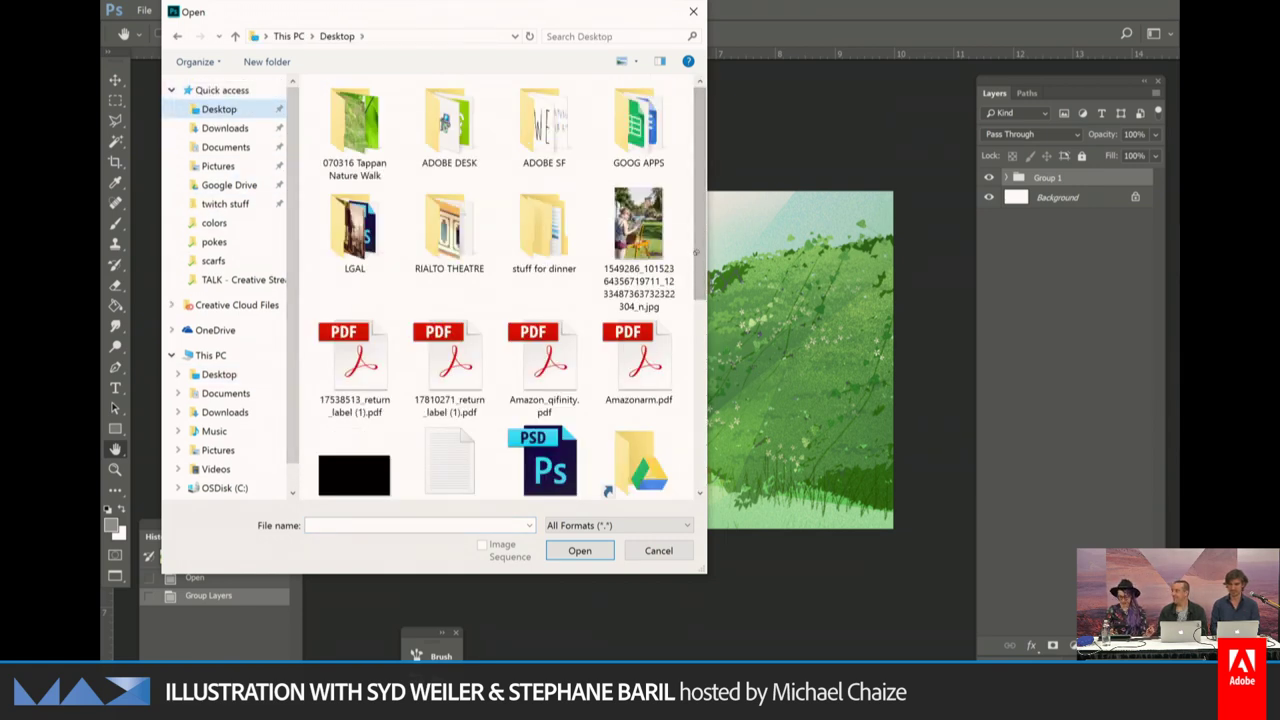
{"action": "double_click", "coordinate": [640, 462]}
{"action": "double_click", "coordinate": [378, 190]}
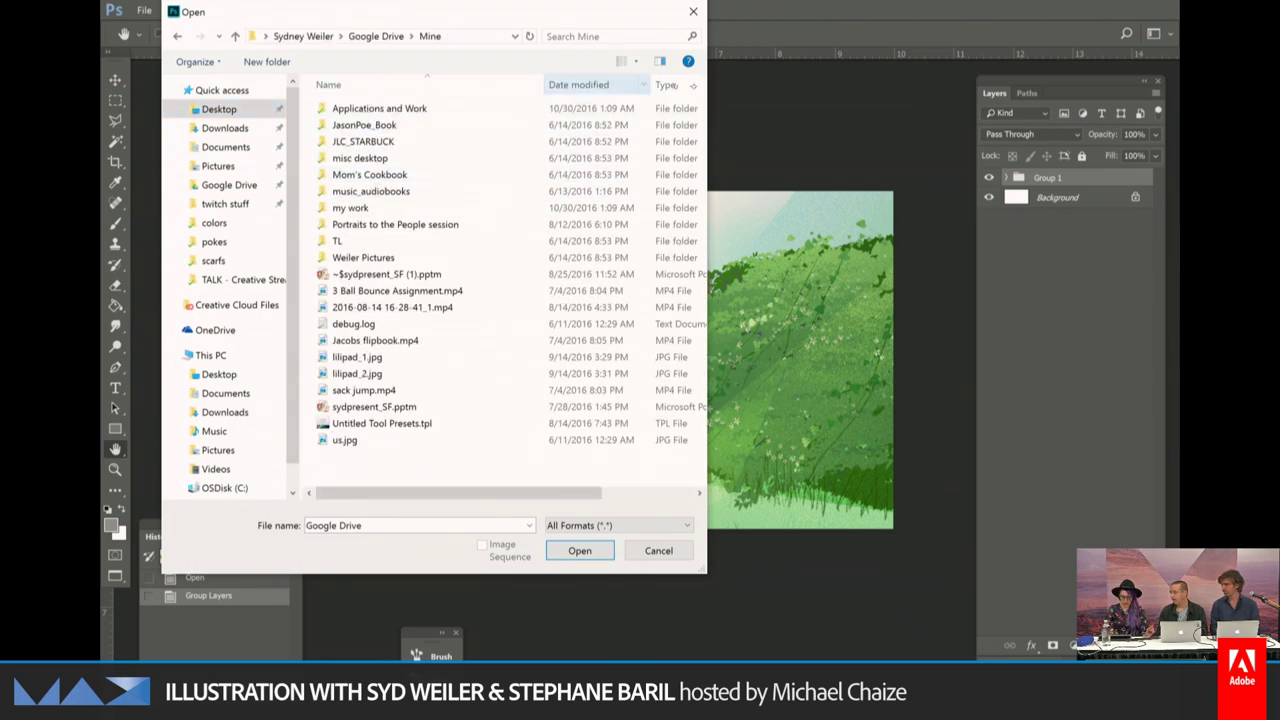
Browse through my work and PROJECT - CARDENS to the PSDs folder and look through its files.
{"action": "double_click", "coordinate": [490, 210]}
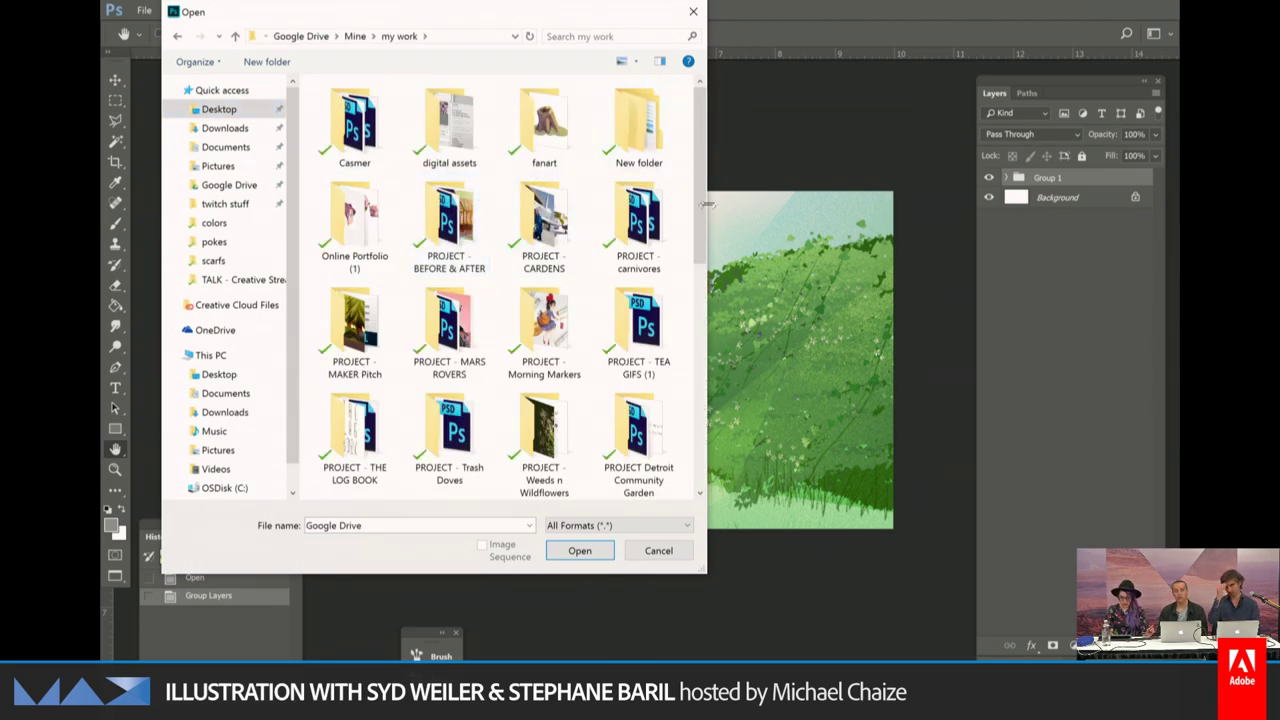
{"action": "scroll", "coordinate": [600, 250], "scroll_direction": "down", "scroll_amount": 1}
{"action": "double_click", "coordinate": [544, 150]}
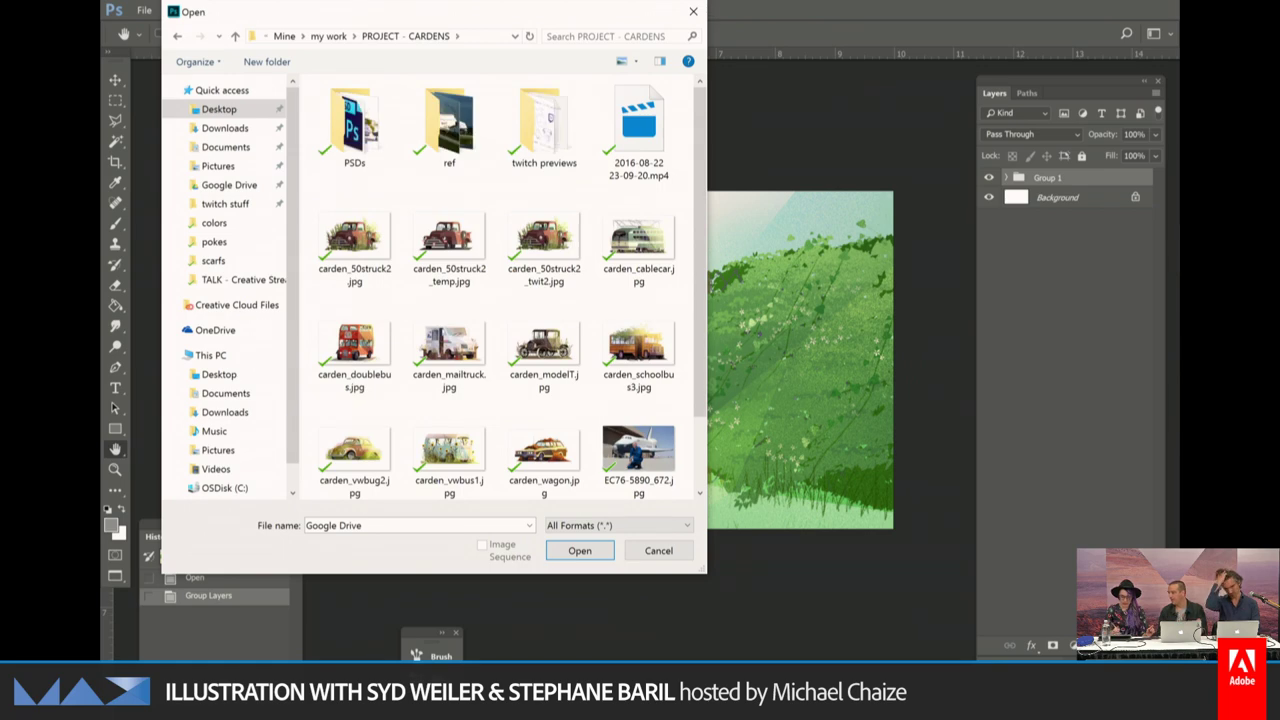
{"action": "double_click", "coordinate": [354, 125]}
{"action": "scroll", "coordinate": [513, 287], "scroll_direction": "down", "scroll_amount": 5}
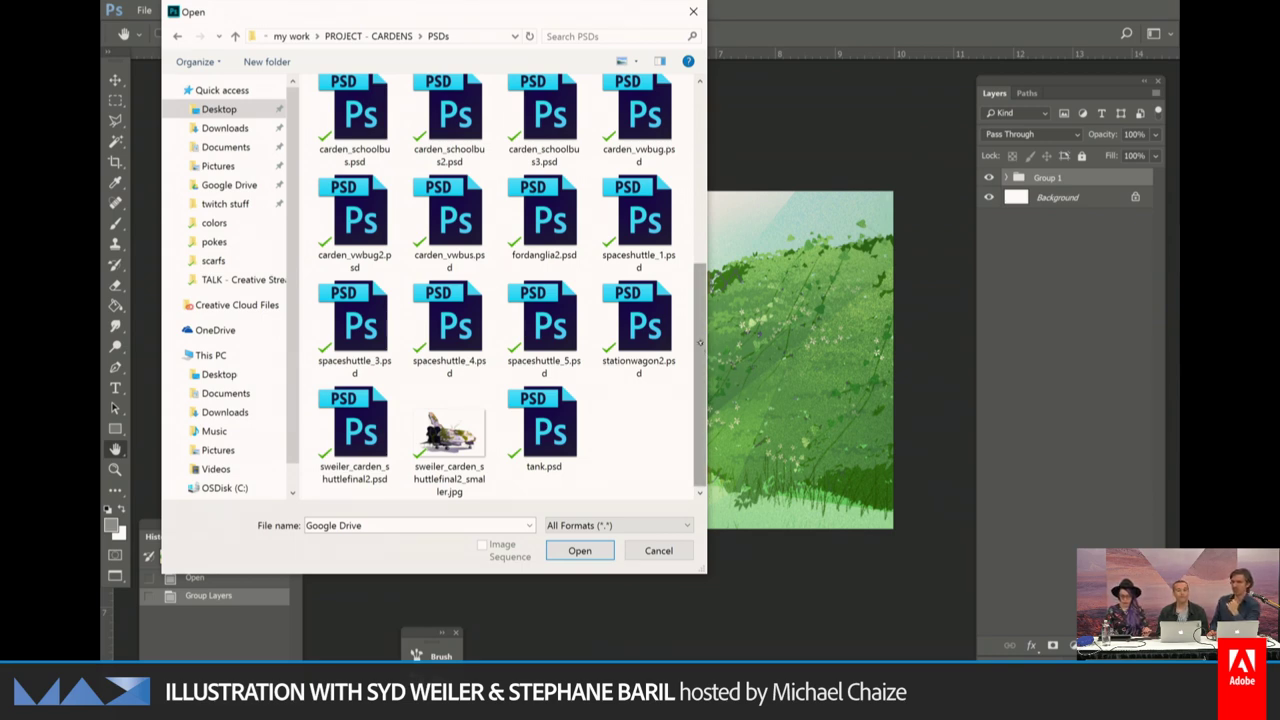
{"action": "scroll", "coordinate": [696, 300], "scroll_direction": "up", "scroll_amount": 3}
{"action": "left_click_drag", "start_coordinate": [696, 283], "coordinate": [696, 232]}
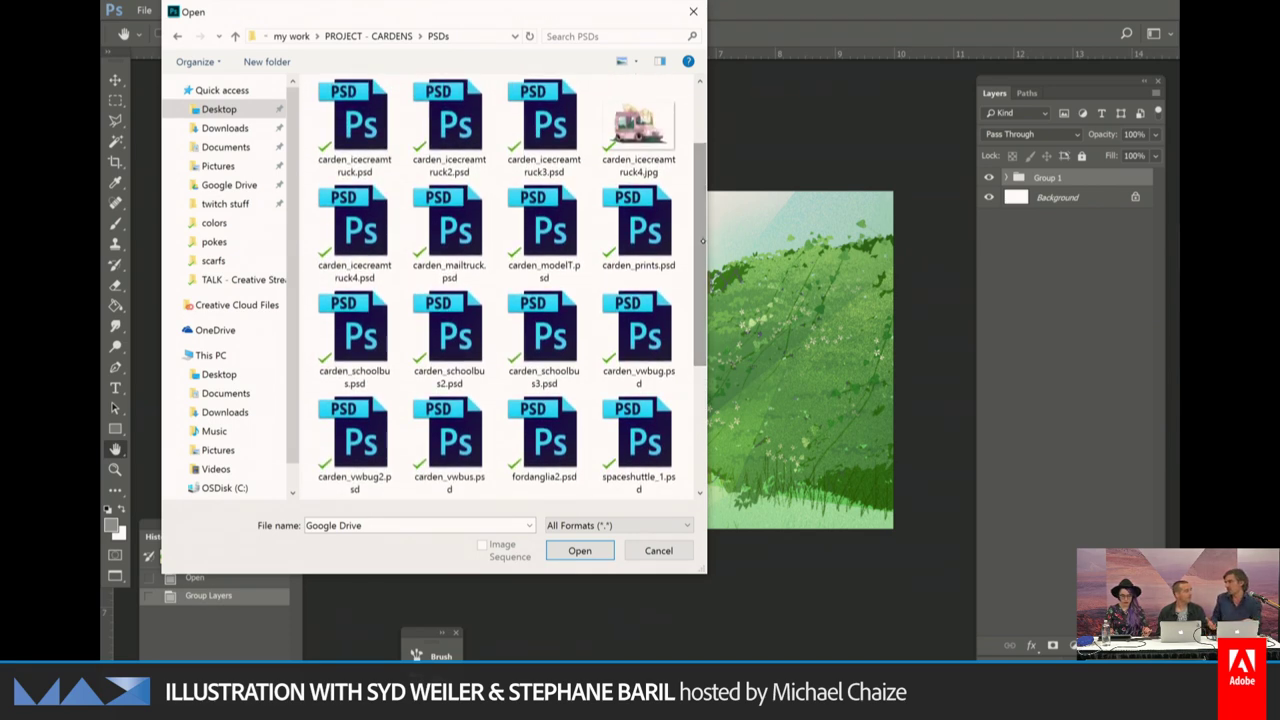
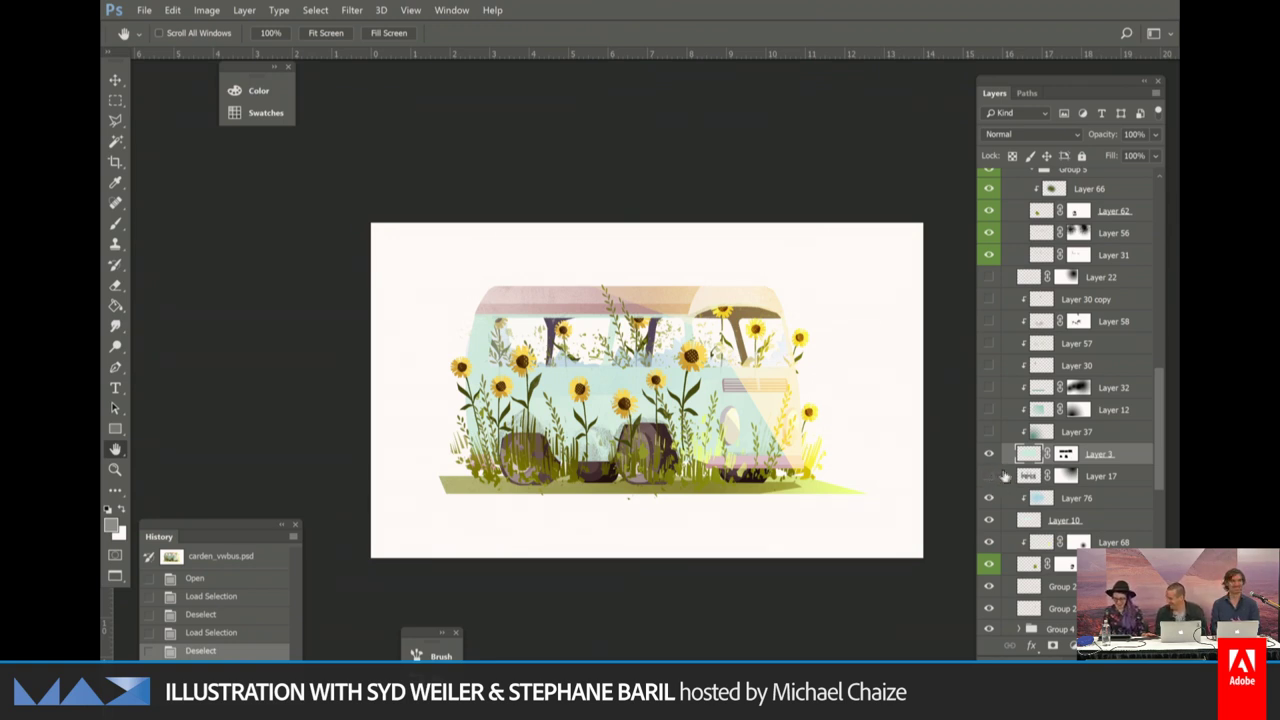
Show Layer 17 and the hidden layers from Layer 37 up to Layer 22 on the bus illustration.
{"action": "left_click", "coordinate": [988, 477]}
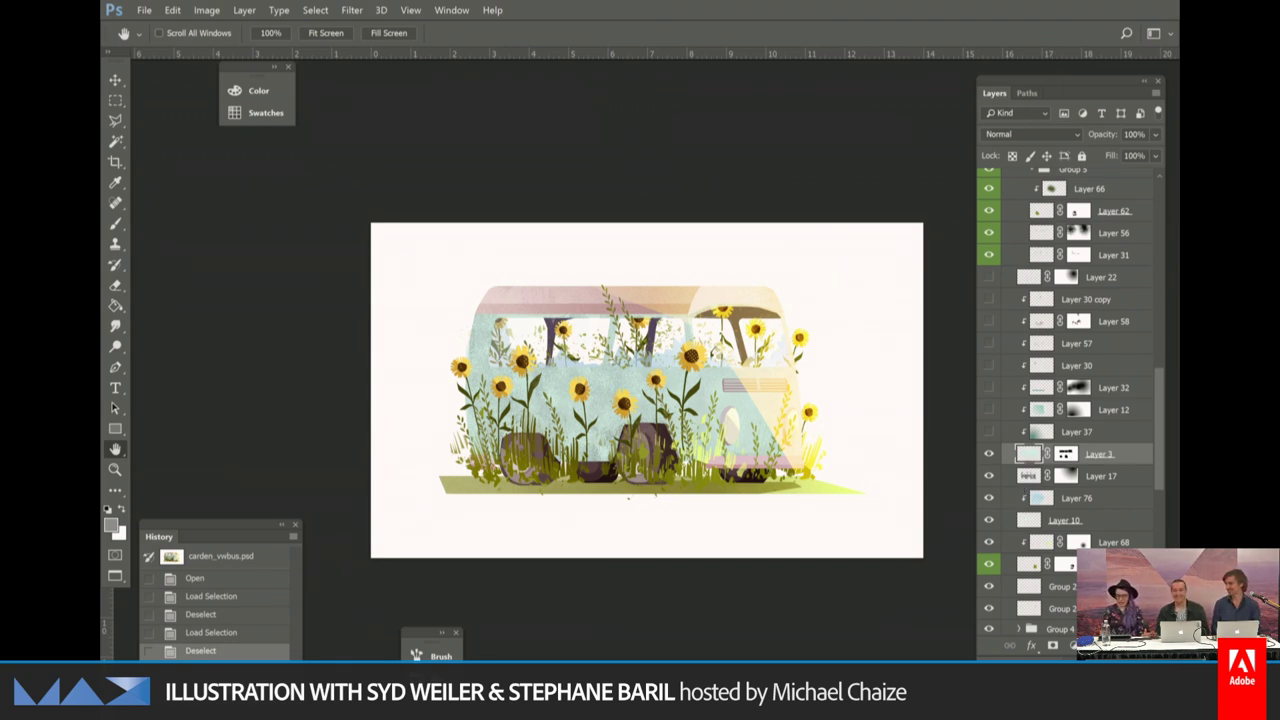
{"action": "left_click", "coordinate": [1070, 432]}
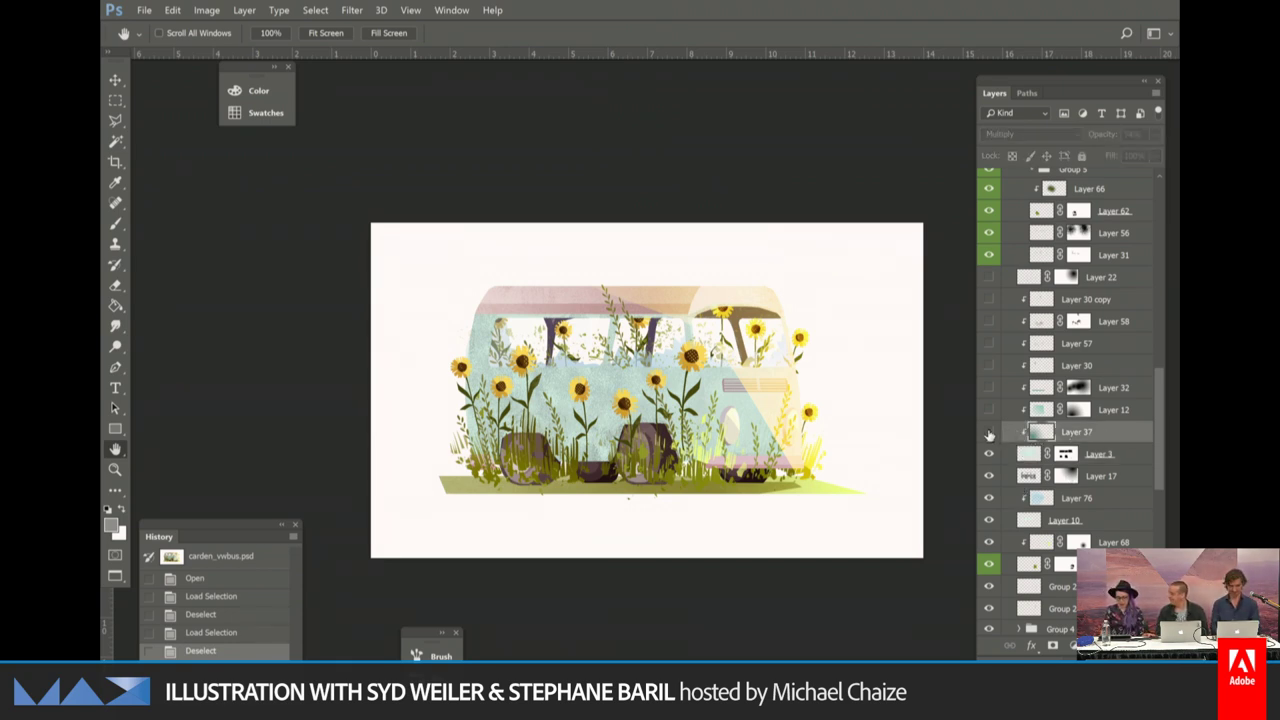
{"action": "left_click", "coordinate": [988, 431]}
{"action": "left_click", "coordinate": [988, 366]}
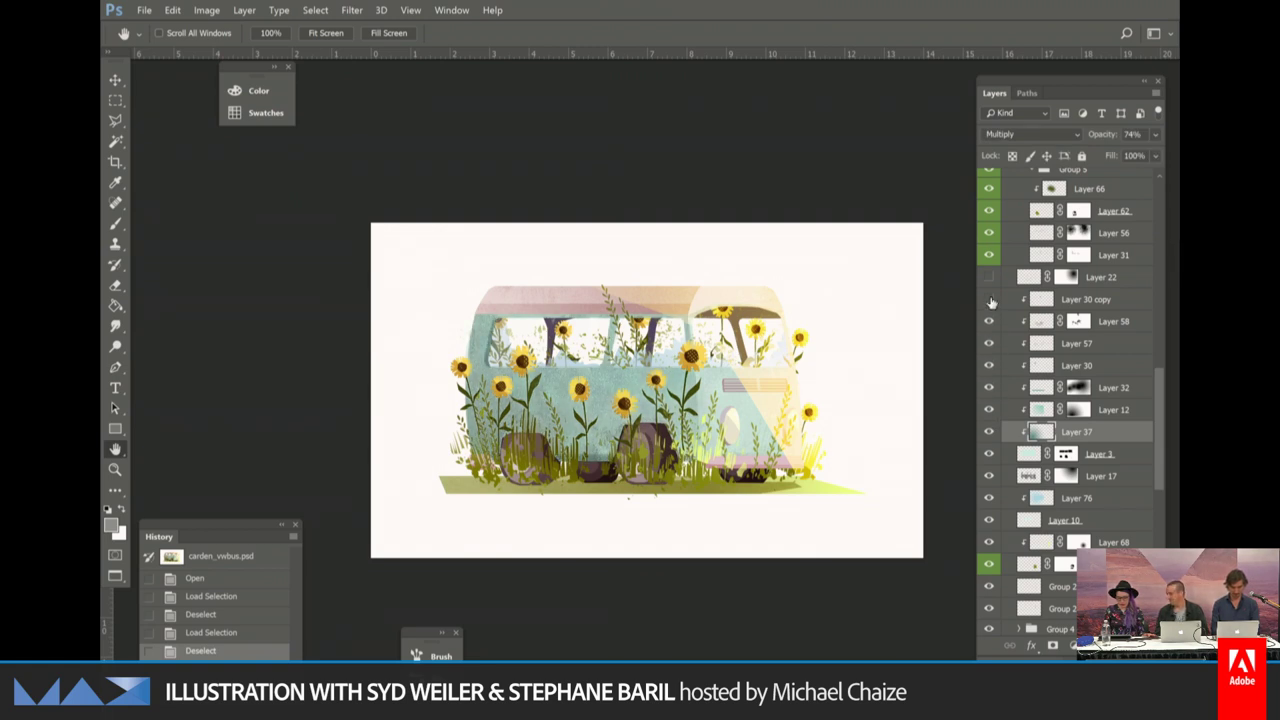
{"action": "left_click", "coordinate": [989, 300]}
Disable and re-enable the layer mask on Layer 3 to compare the bus body with and without its cut-outs.
{"action": "left_click", "coordinate": [1074, 456]}
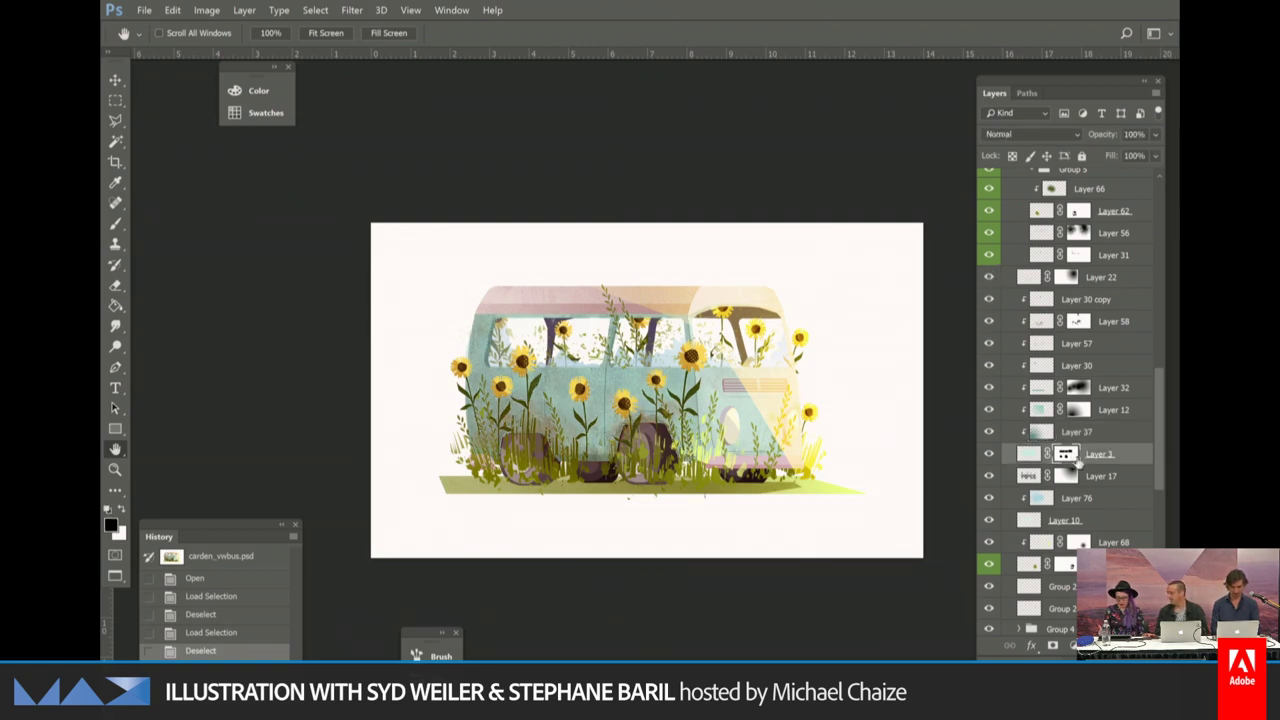
{"action": "right_click", "coordinate": [1065, 456]}
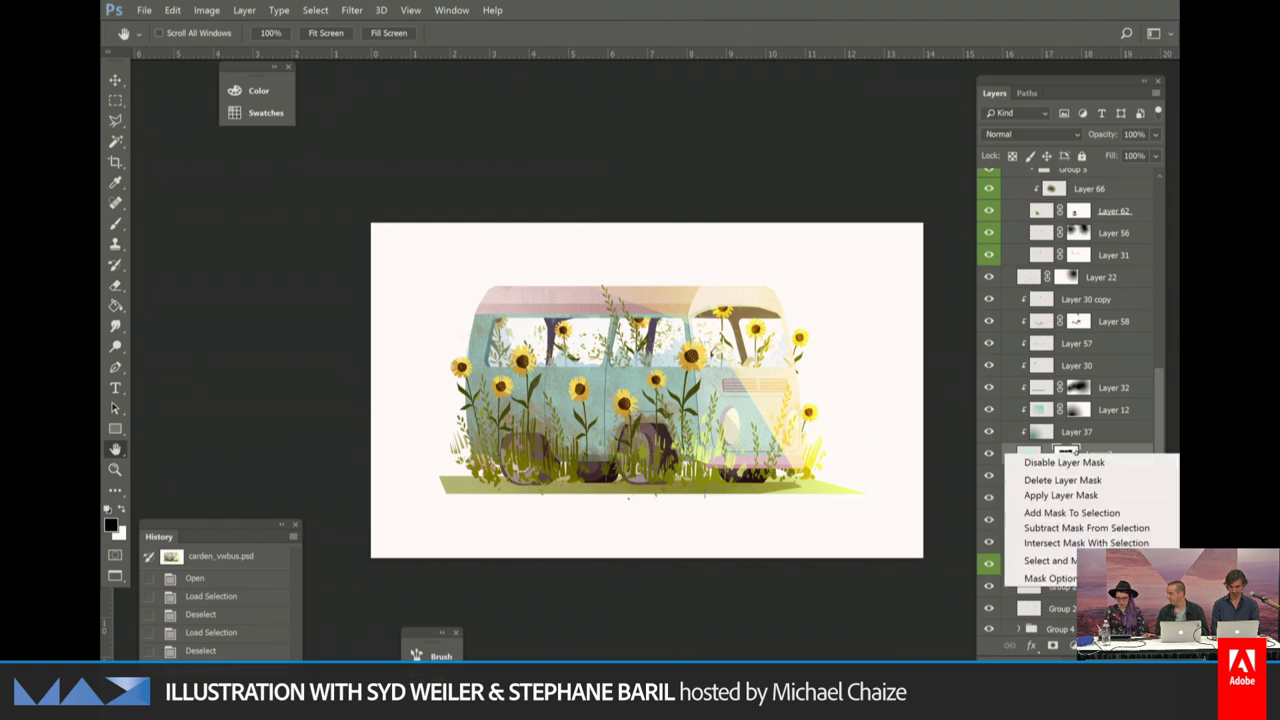
{"action": "left_click", "coordinate": [1110, 458]}
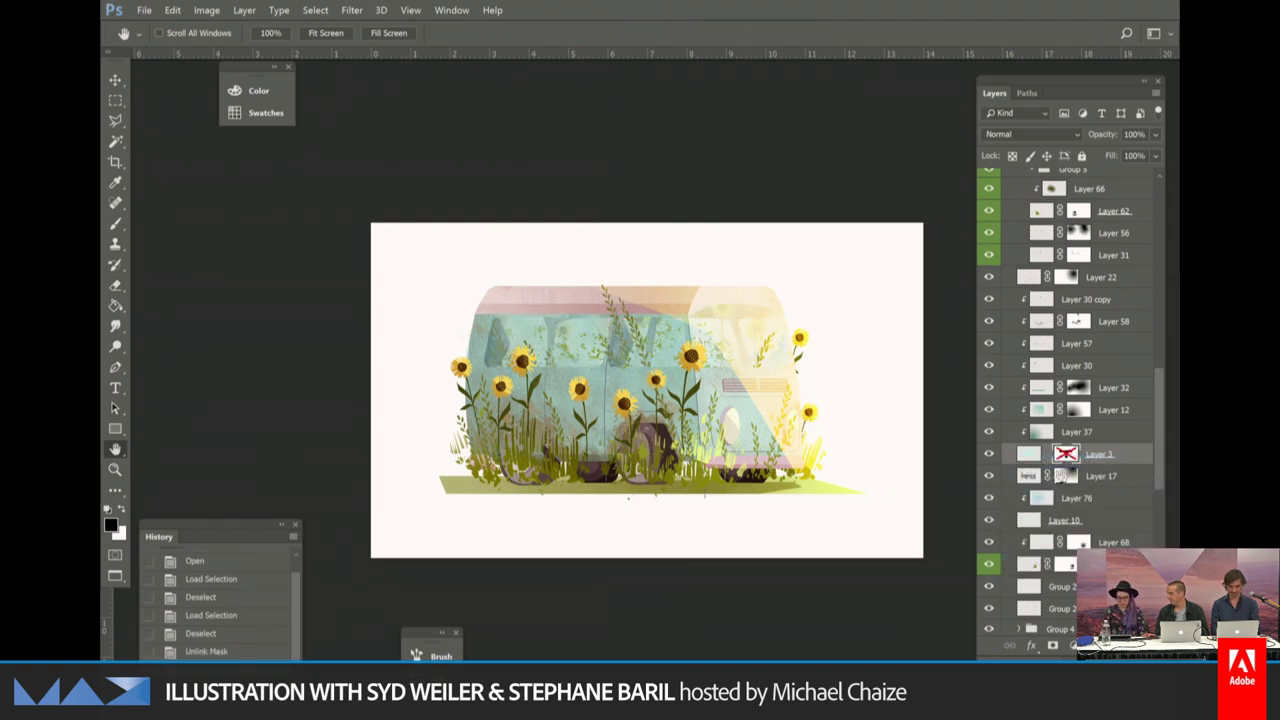
{"action": "right_click", "coordinate": [1068, 455]}
{"action": "left_click", "coordinate": [1090, 459]}
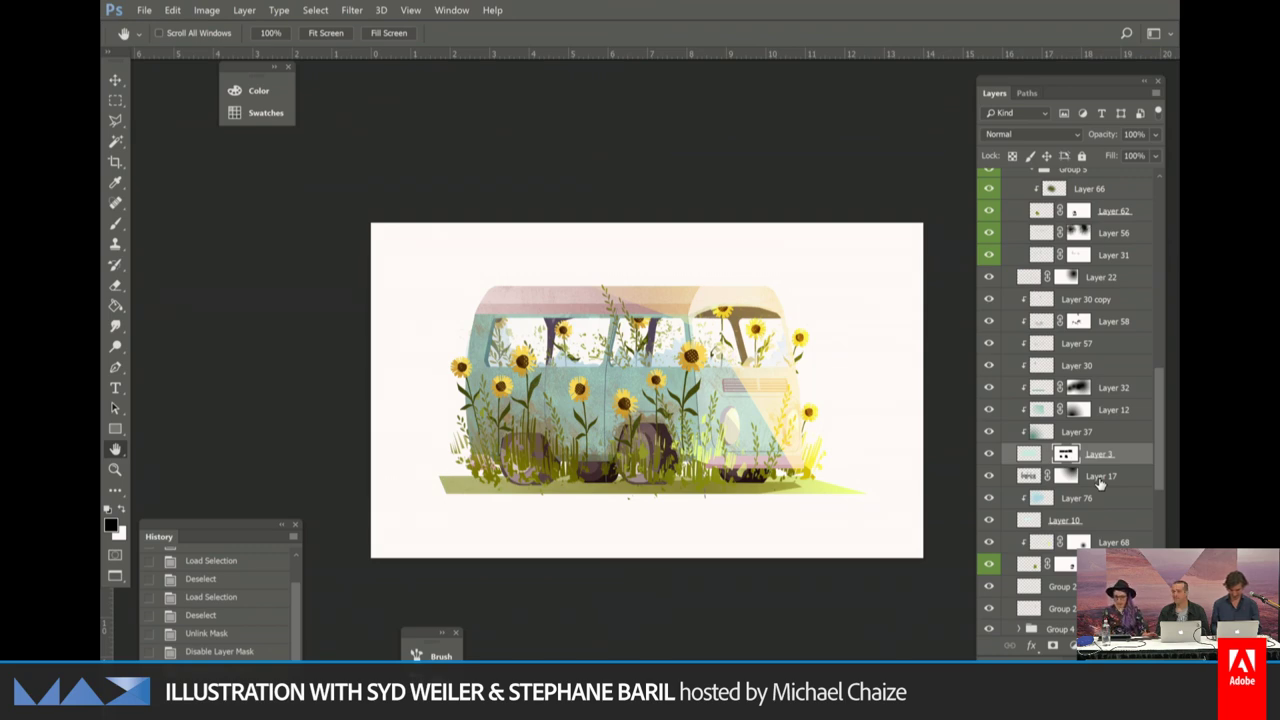
Switch back to the chainlinkfence1.psd document and display it in full-screen mode with the menu bar.
{"action": "scroll", "coordinate": [1099, 482], "scroll_direction": "up", "scroll_amount": 10}
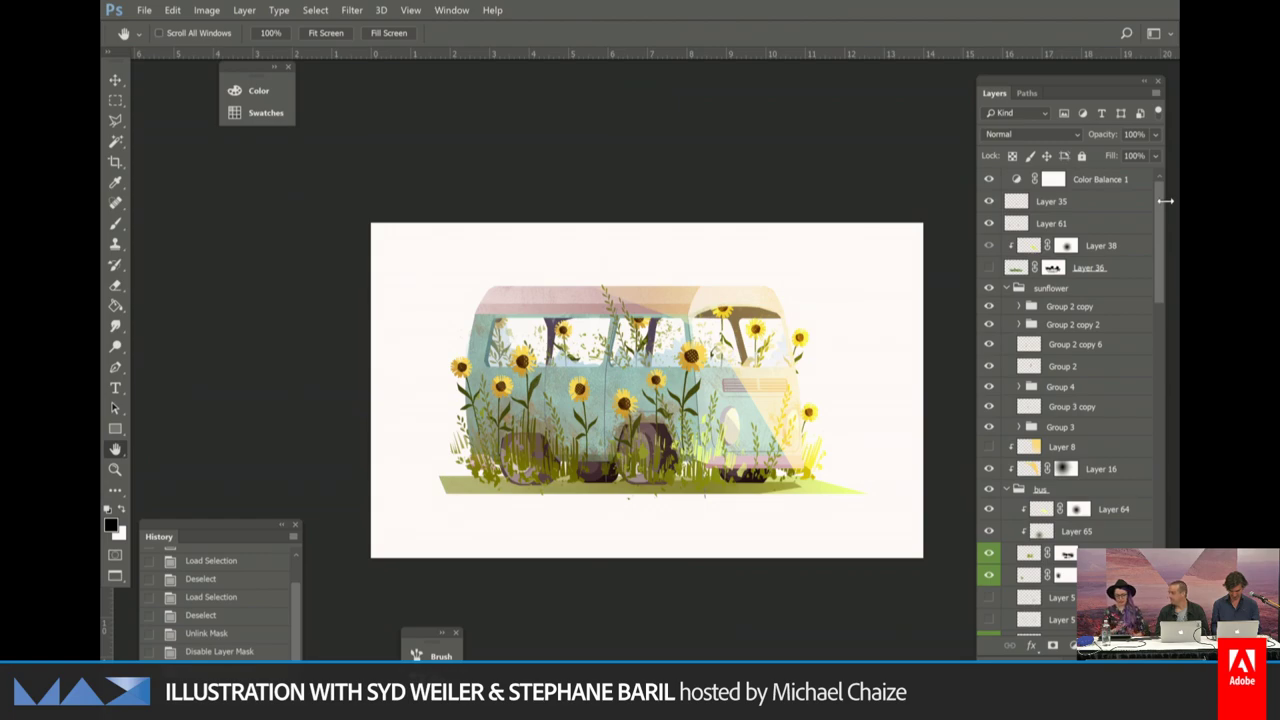
{"action": "key", "text": "f"}
{"action": "key", "text": "f"}
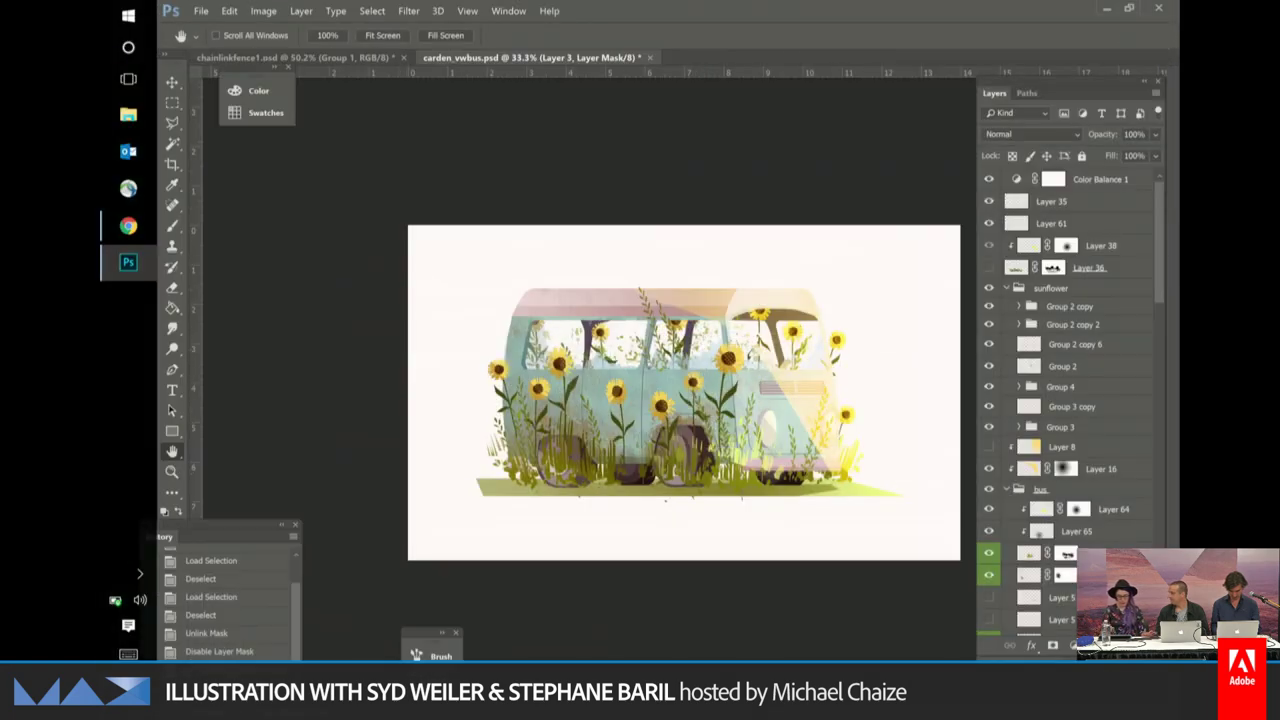
{"action": "left_click", "coordinate": [344, 59]}
{"action": "key", "text": "f"}
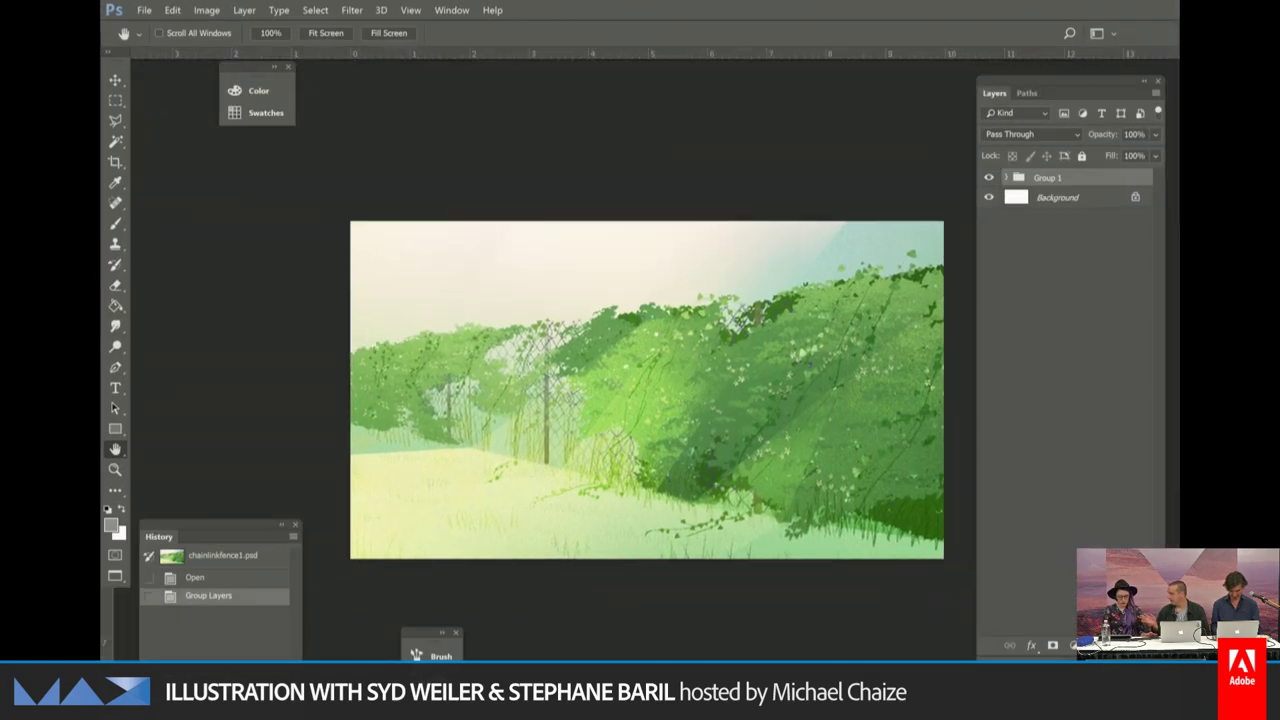
Add a blank layer above Group 1, and hide and select the group to leave an empty canvas.
{"action": "left_click", "coordinate": [989, 178]}
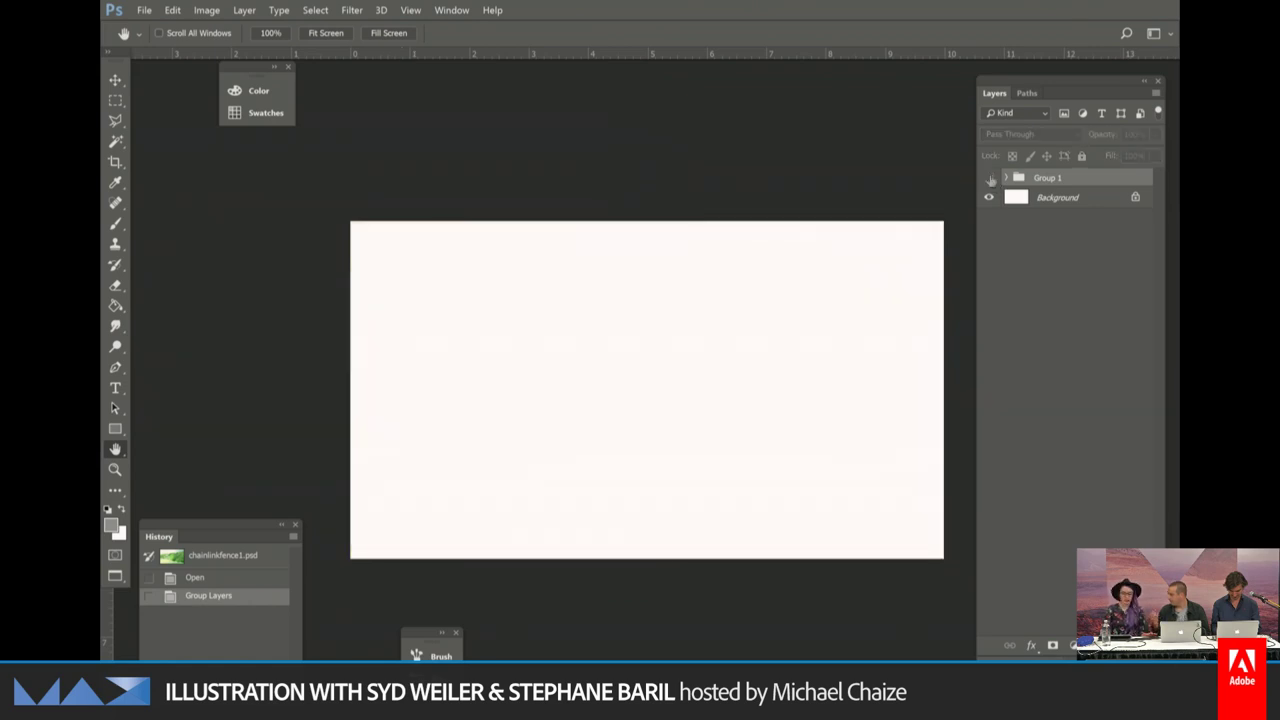
{"action": "left_click", "coordinate": [989, 178]}
{"action": "key", "text": "ctrl+shift+alt+n"}
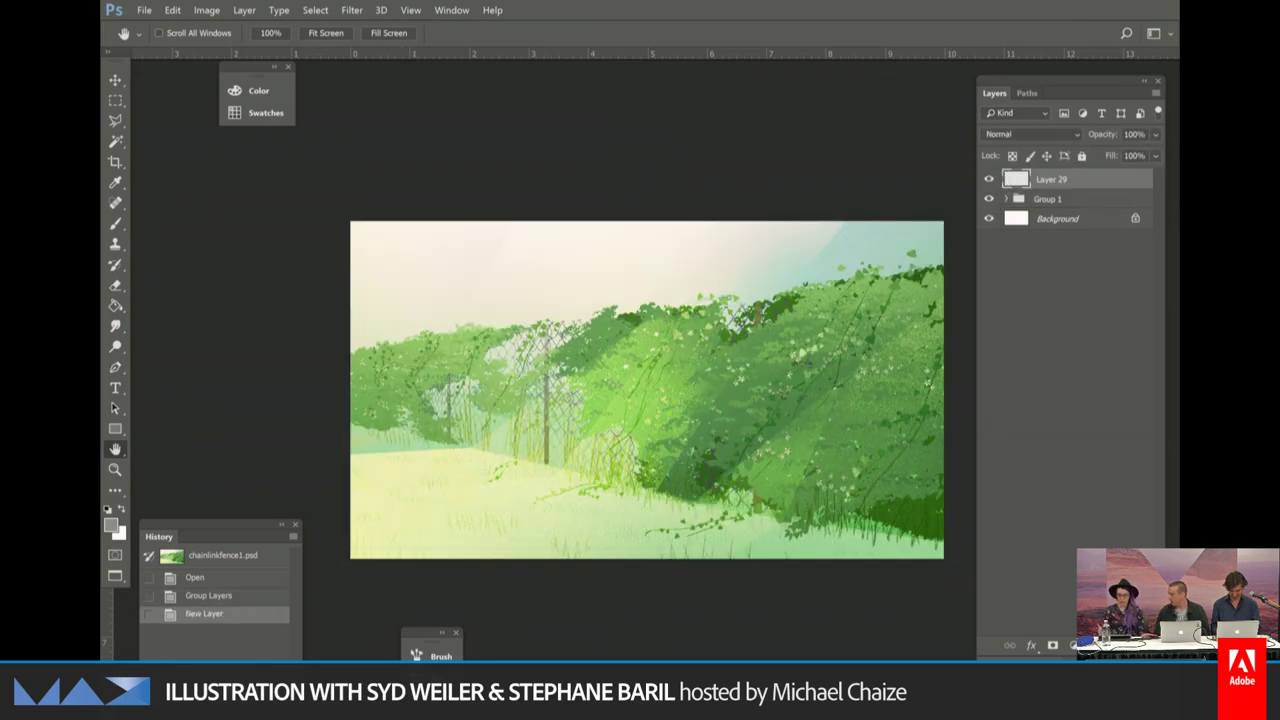
{"action": "left_click", "coordinate": [989, 198]}
{"action": "left_click", "coordinate": [1050, 200]}
{"action": "key", "text": "i"}
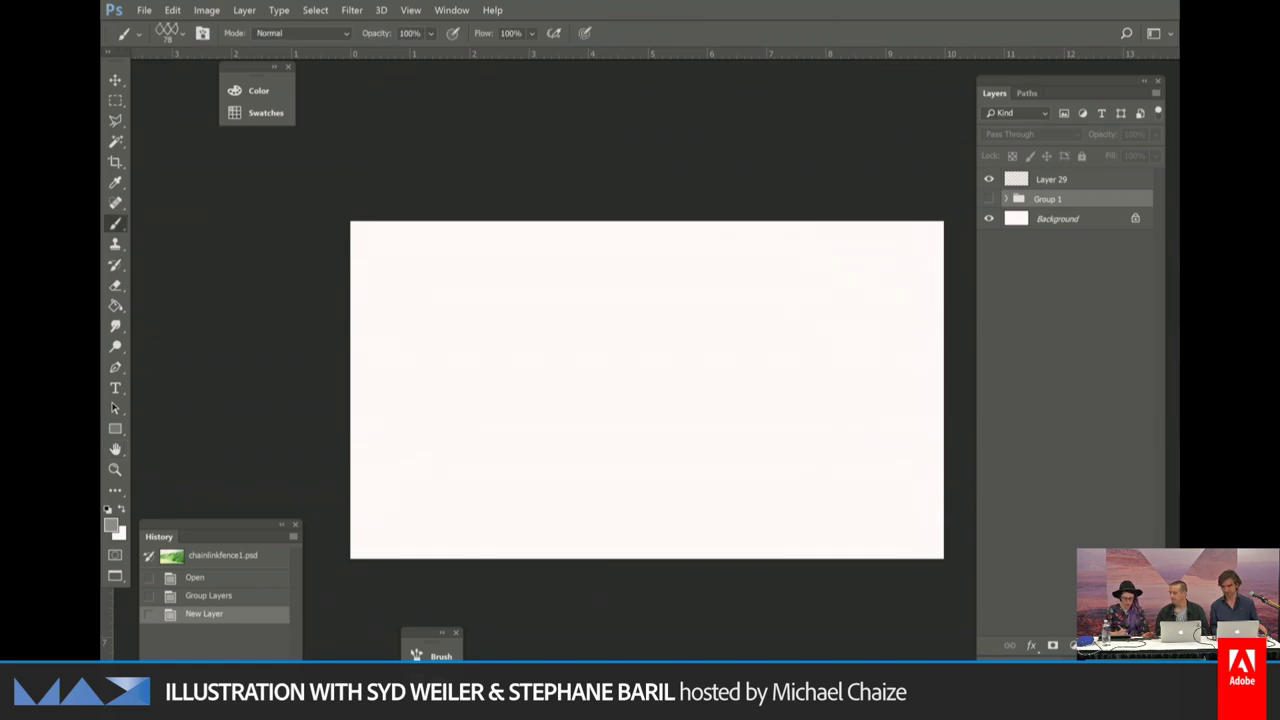
Set the foreground colour to dark grey 2a2a2a for the chain-link brush.
{"action": "left_click", "coordinate": [110, 523]}
{"action": "type", "text": "2a2a2a"}
{"action": "left_click", "coordinate": [772, 414]}
{"action": "key", "text": "b"}
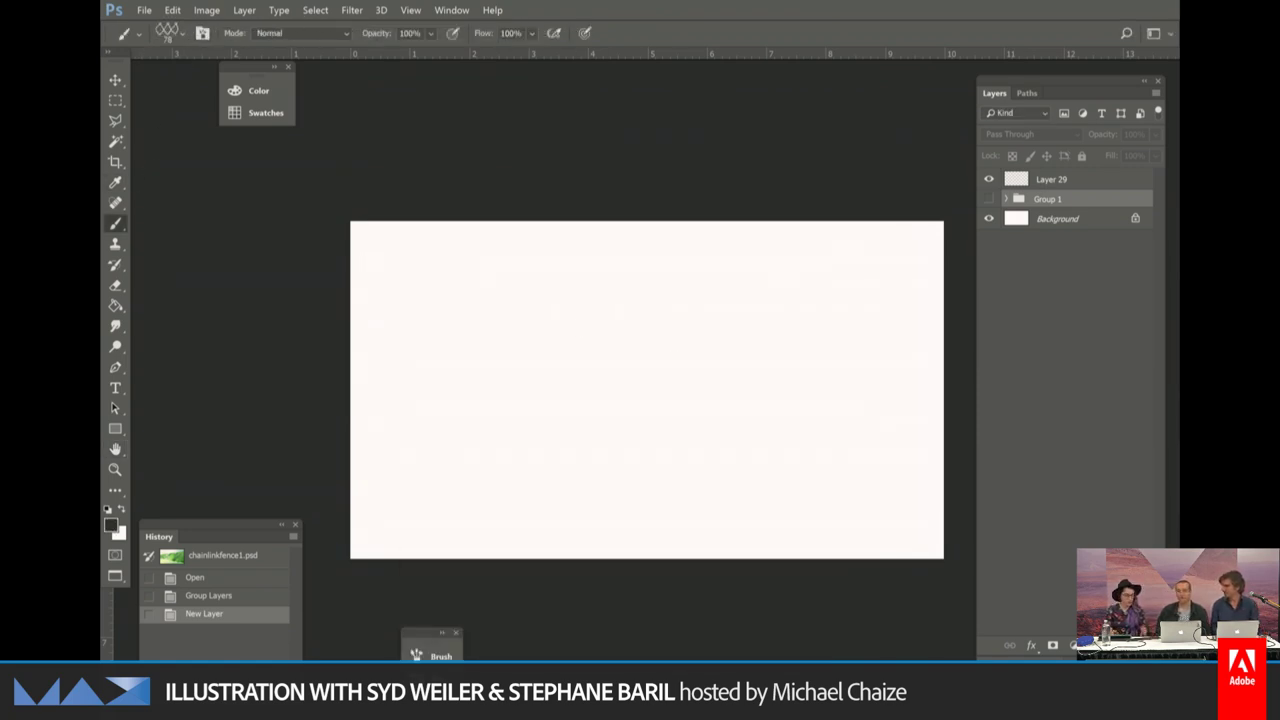
Put Layer 29 into a new group and select the layer inside it for painting.
{"action": "left_click", "coordinate": [1066, 182]}
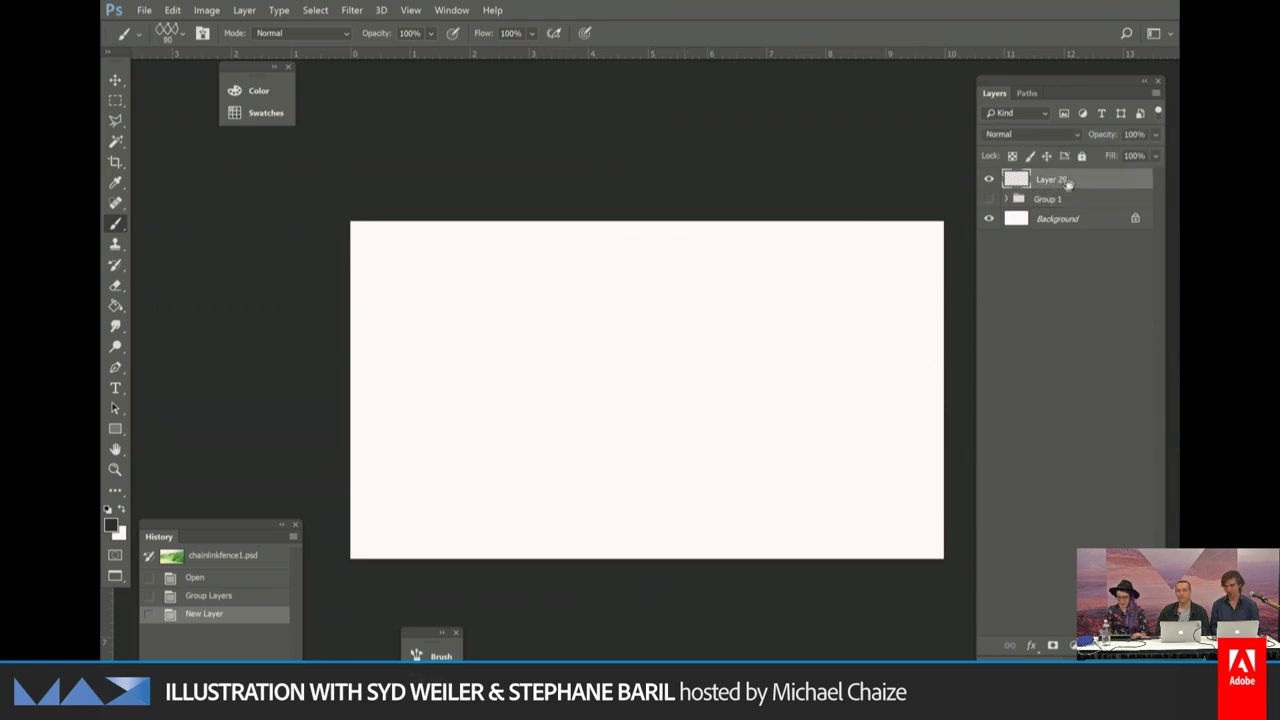
{"action": "key", "text": "ctrl+g"}
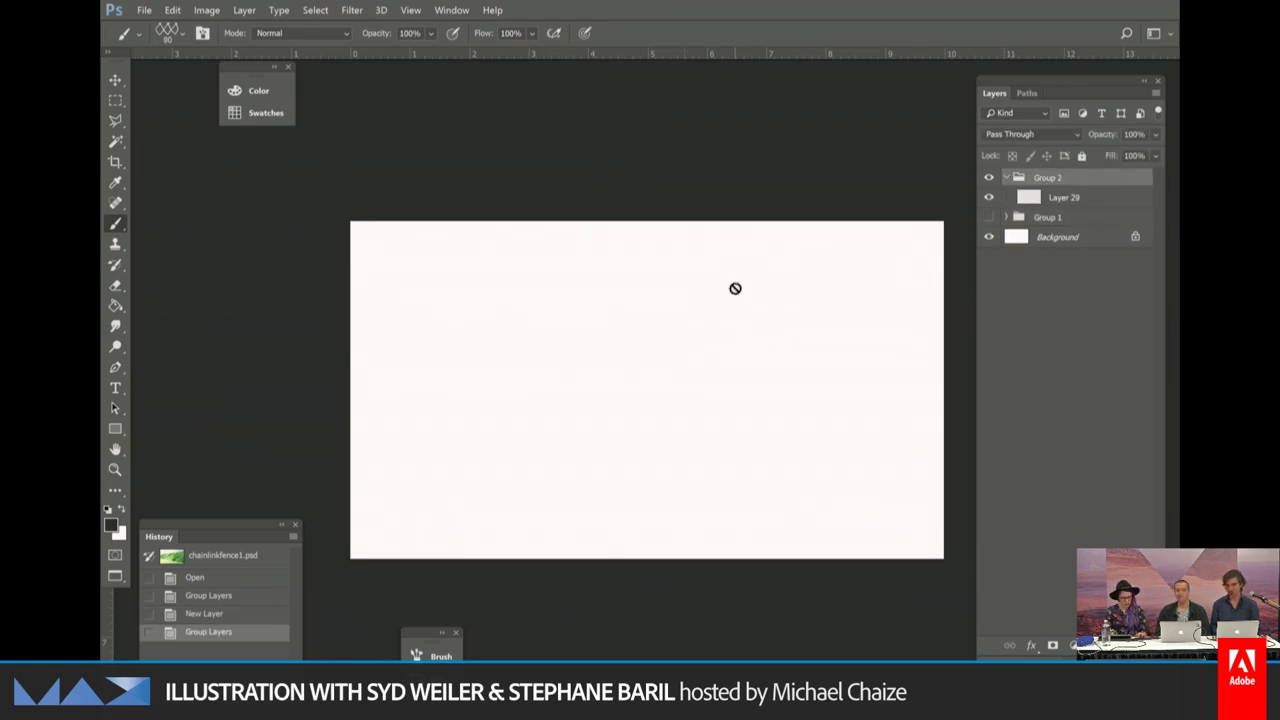
{"action": "left_click", "coordinate": [1015, 199]}
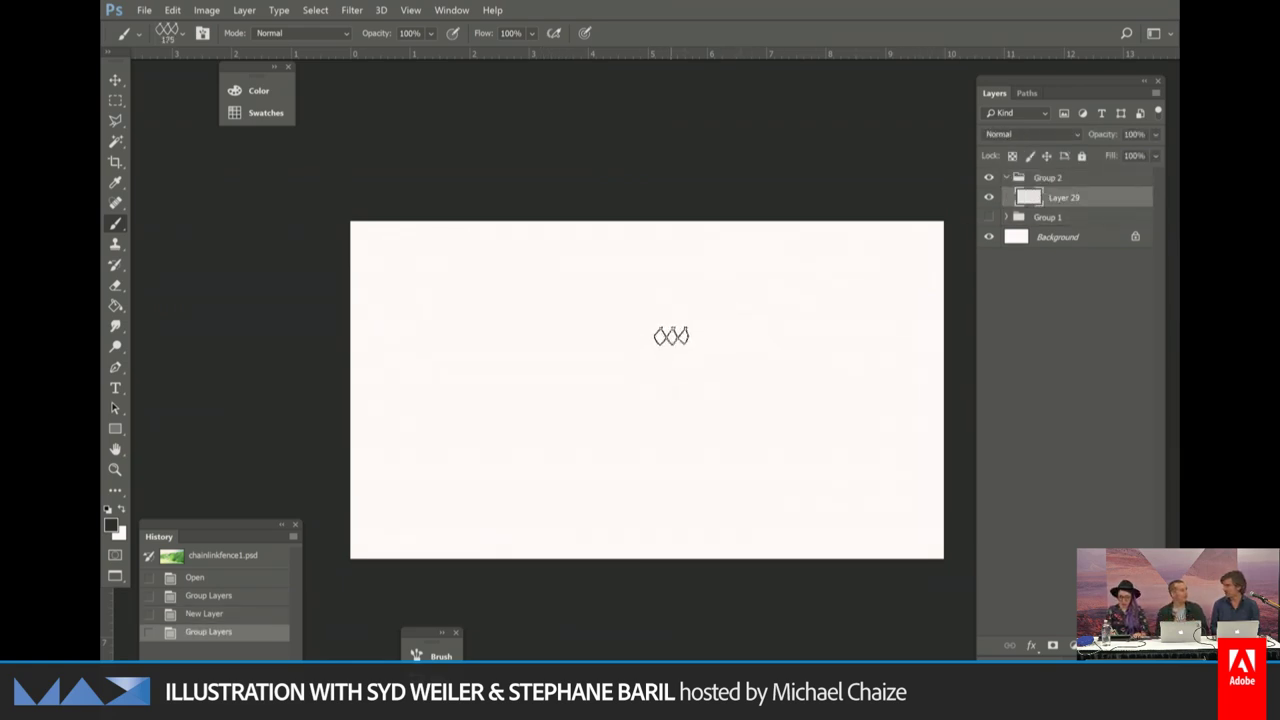
Enlarge the chain-link brush to 300 and paint one horizontal row of links on Layer 29, tidying it with the Eraser.
{"action": "key", "text": "bracketright"}
{"action": "key", "text": "bracketright"}
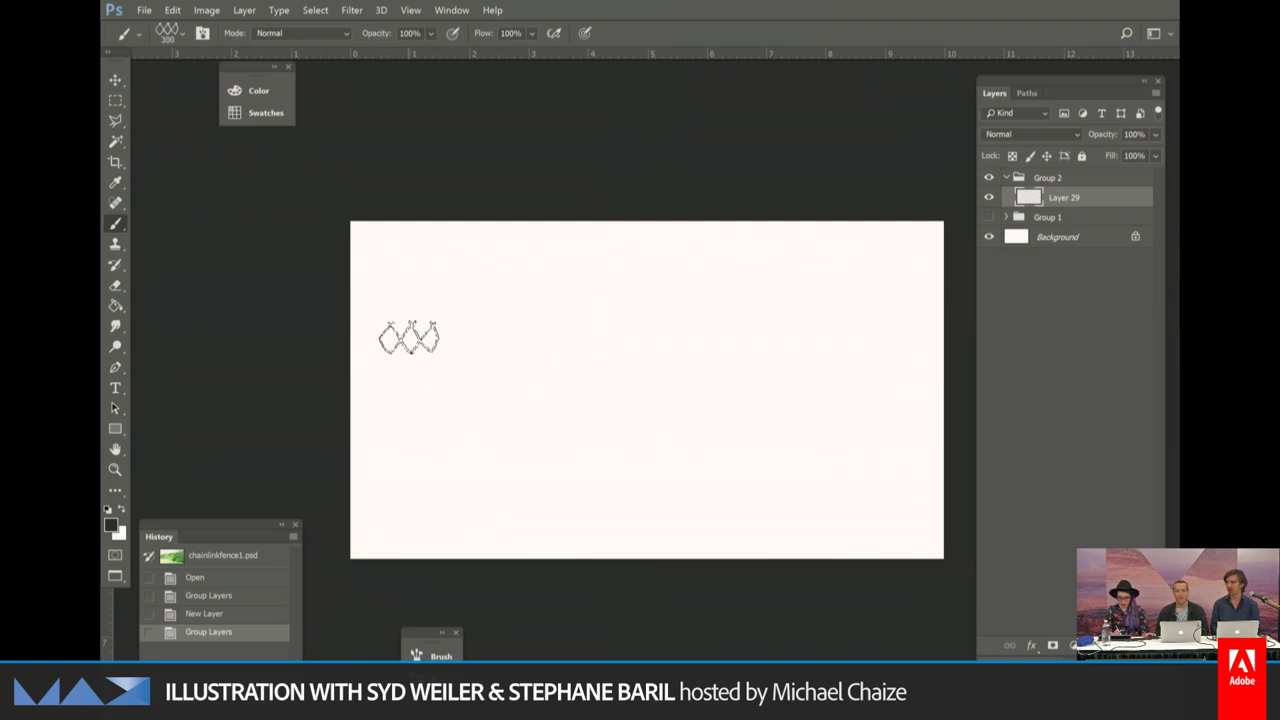
{"action": "left_click_drag", "start_coordinate": [430, 337], "coordinate": [566, 343]}
{"action": "key", "text": "ctrl+z"}
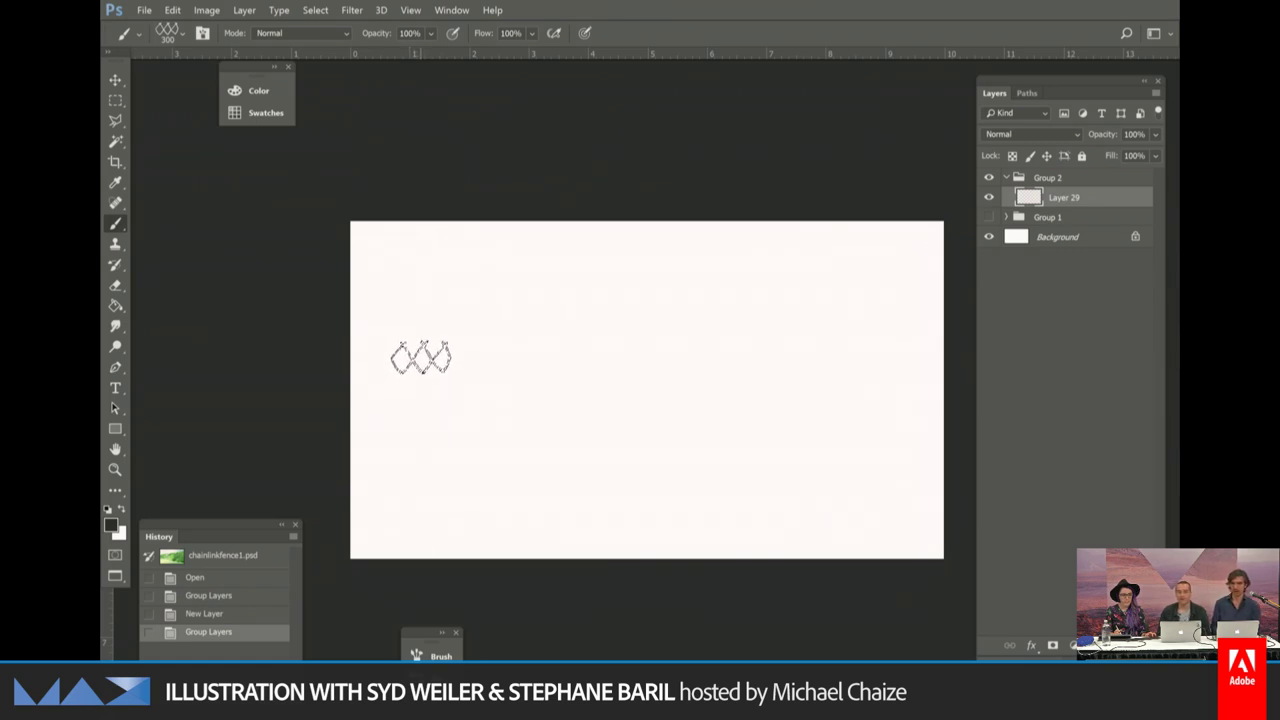
{"action": "mouse_move", "coordinate": [403, 349]}
{"action": "left_mouse_down"}
{"action": "mouse_move", "coordinate": [774, 346]}
{"action": "mouse_move", "coordinate": [761, 371]}
{"action": "mouse_move", "coordinate": [771, 306]}
{"action": "left_mouse_up"}
{"action": "key", "text": "e"}
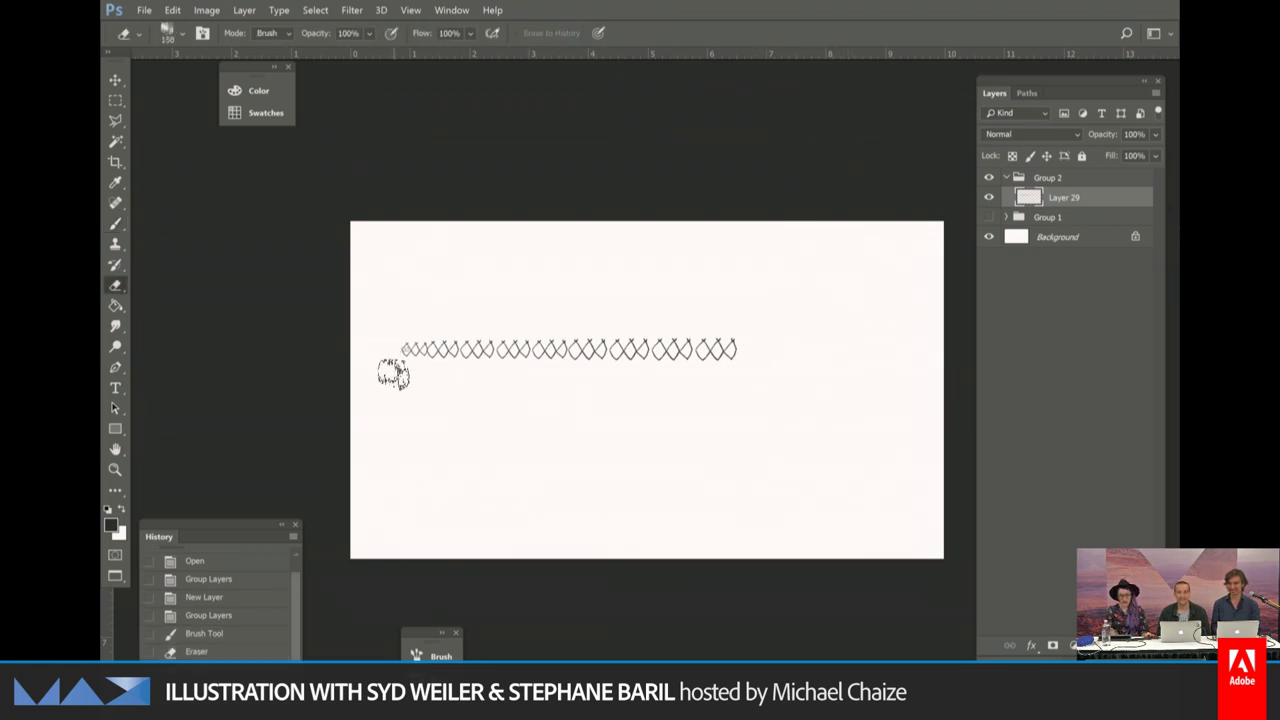
{"action": "key", "text": "b"}
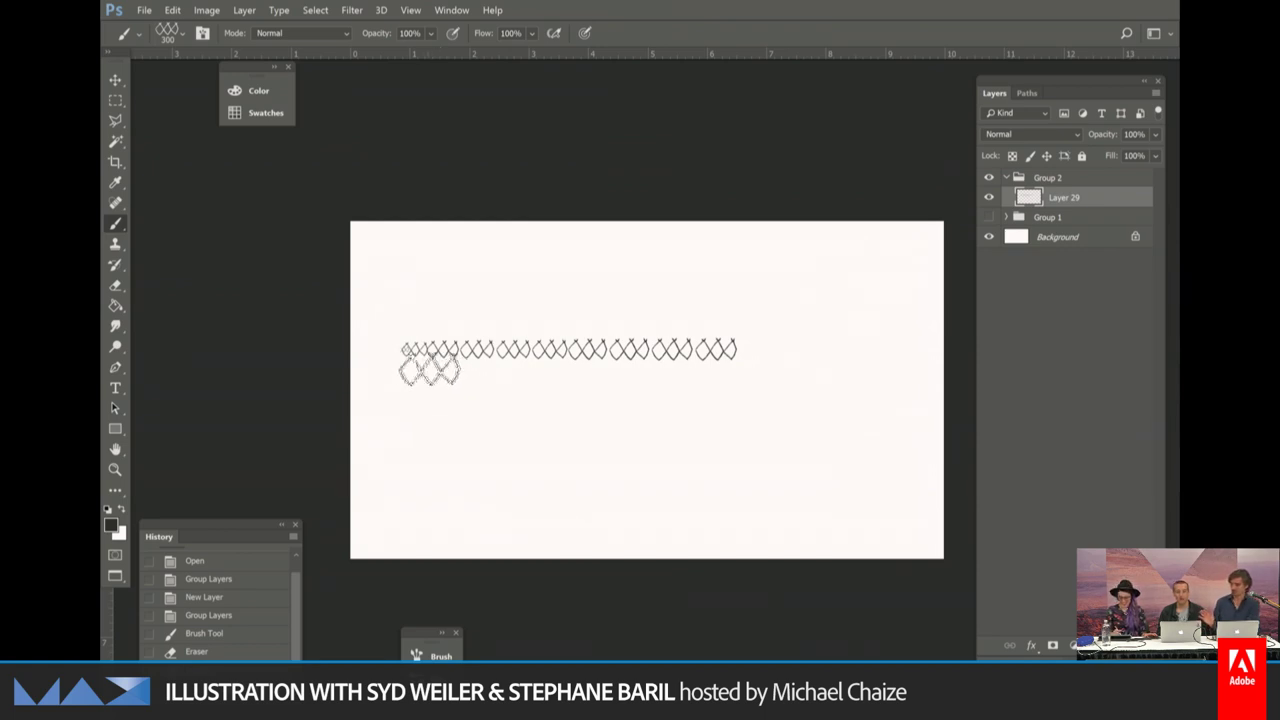
Paint a second straight row of chain links directly beneath the first, undoing and repainting until it lines up.
{"action": "key", "text": "shift"}
{"action": "key", "text": "shift"}
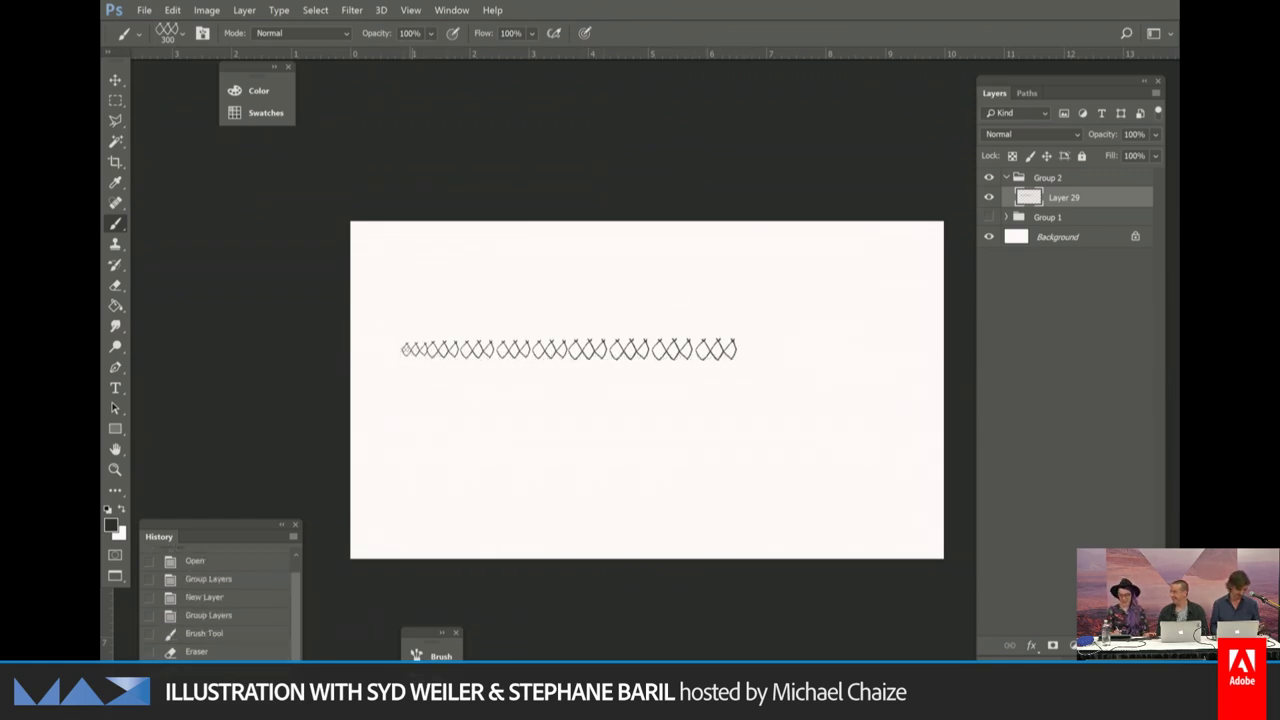
{"action": "key", "text": "shift"}
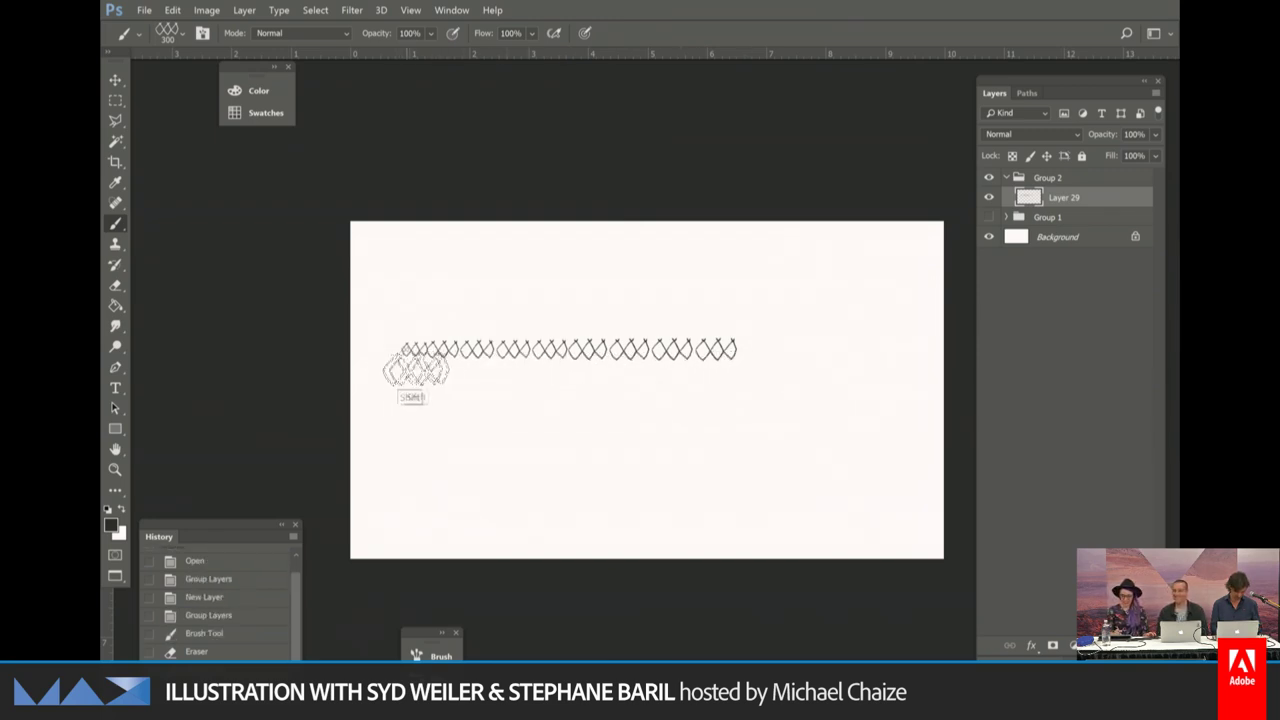
{"action": "left_click_drag", "start_coordinate": [415, 371], "coordinate": [770, 372]}
{"action": "key", "text": "ctrl+z"}
{"action": "left_click_drag", "start_coordinate": [410, 368], "coordinate": [586, 370]}
{"action": "key", "text": "ctrl+z"}
{"action": "left_click_drag", "start_coordinate": [410, 368], "coordinate": [730, 372]}
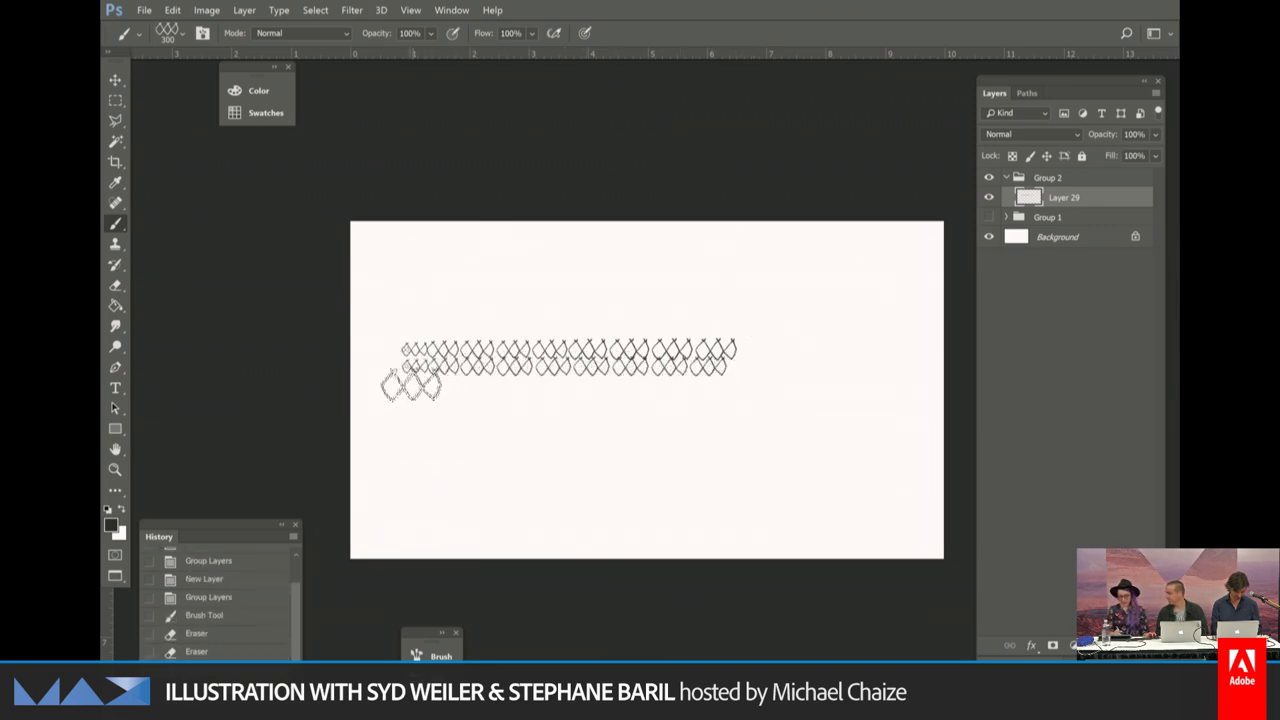
Paint a third row of chain links beneath the second, replacing the first attempt with a straight stroke between two points.
{"action": "mouse_move", "coordinate": [410, 384]}
{"action": "left_mouse_down"}
{"action": "mouse_move", "coordinate": [528, 401]}
{"action": "mouse_move", "coordinate": [705, 384]}
{"action": "left_mouse_up"}
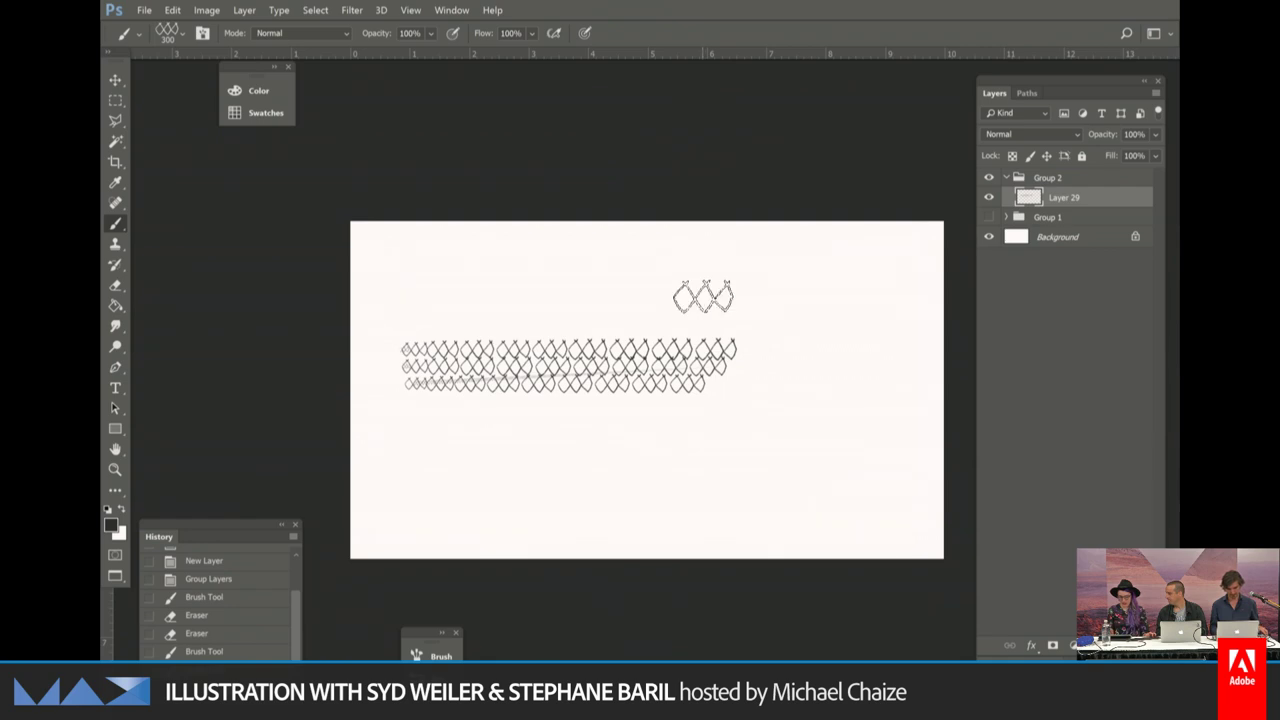
{"action": "key", "text": "ctrl+z"}
{"action": "left_click", "coordinate": [408, 384]}
{"action": "left_click", "coordinate": [700, 390], "text": "shift"}
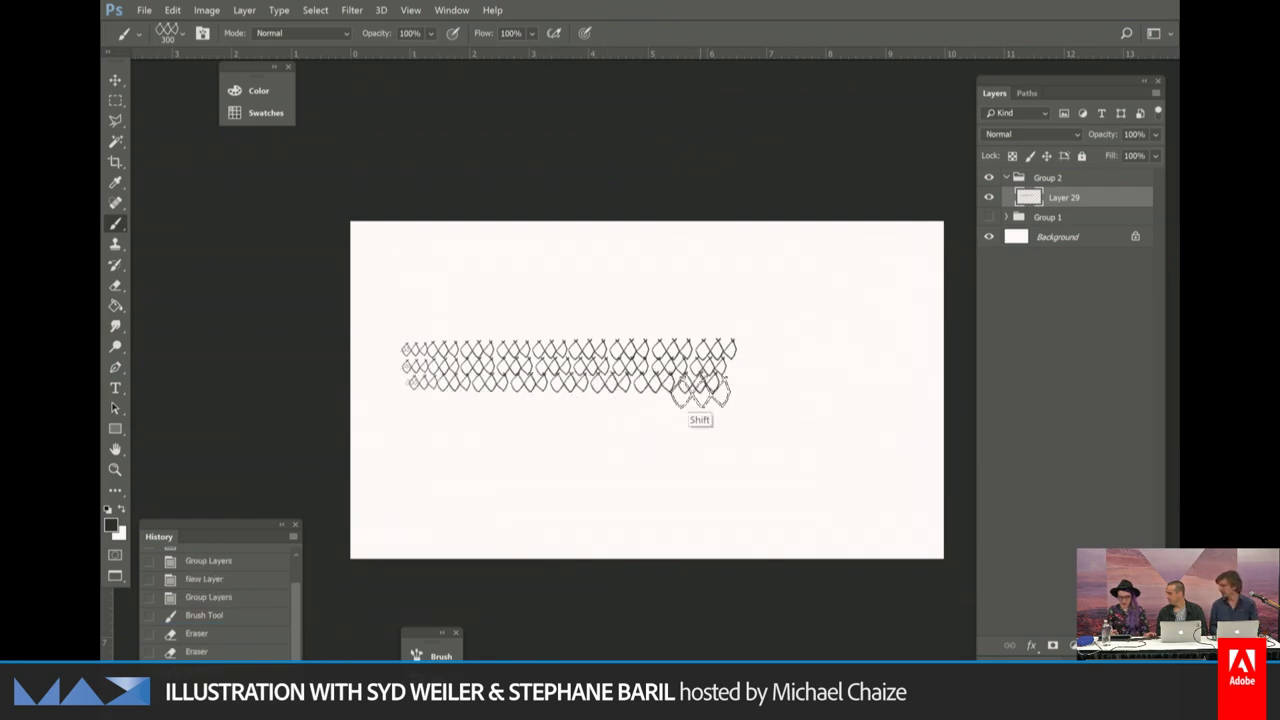
{"action": "left_click", "coordinate": [726, 385], "text": "shift"}
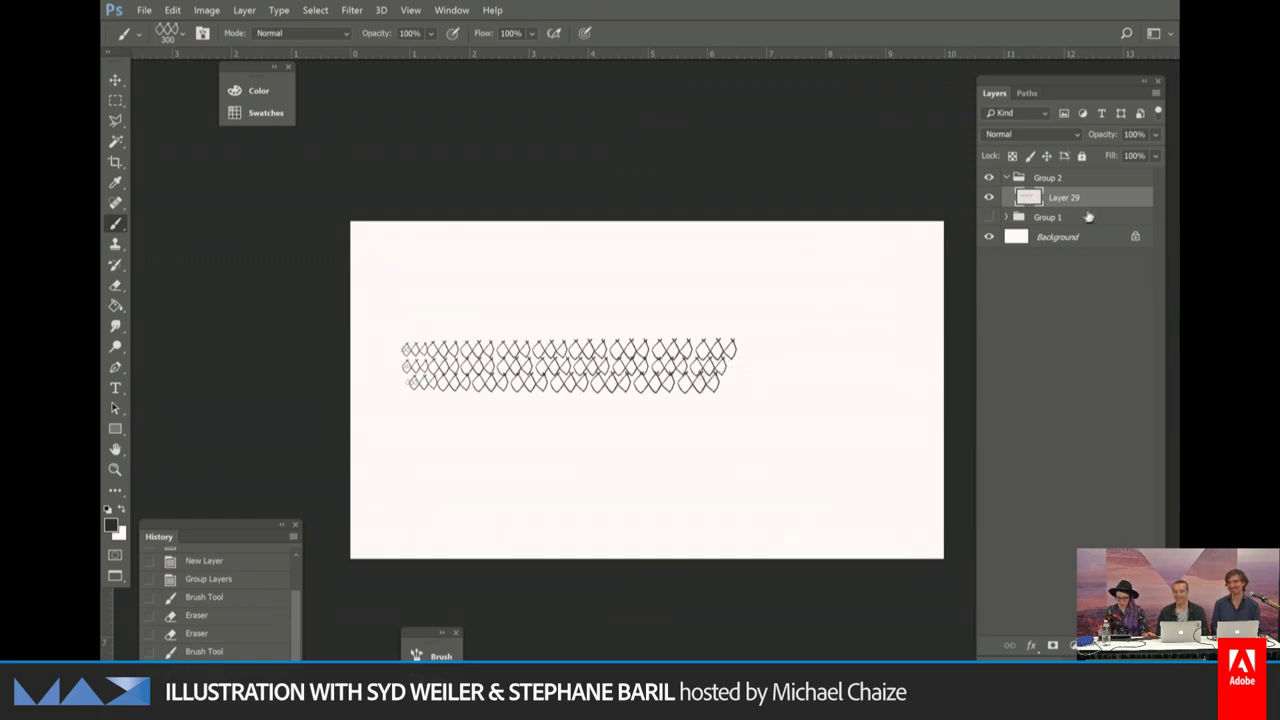
Duplicate Layer 29, move the copy directly below the original rows, and merge both into one six-row fence layer.
{"action": "mouse_move", "coordinate": [1070, 198]}
{"action": "left_mouse_down"}
{"action": "mouse_move", "coordinate": [1100, 635]}
{"action": "mouse_move", "coordinate": [1115, 645]}
{"action": "left_mouse_up"}
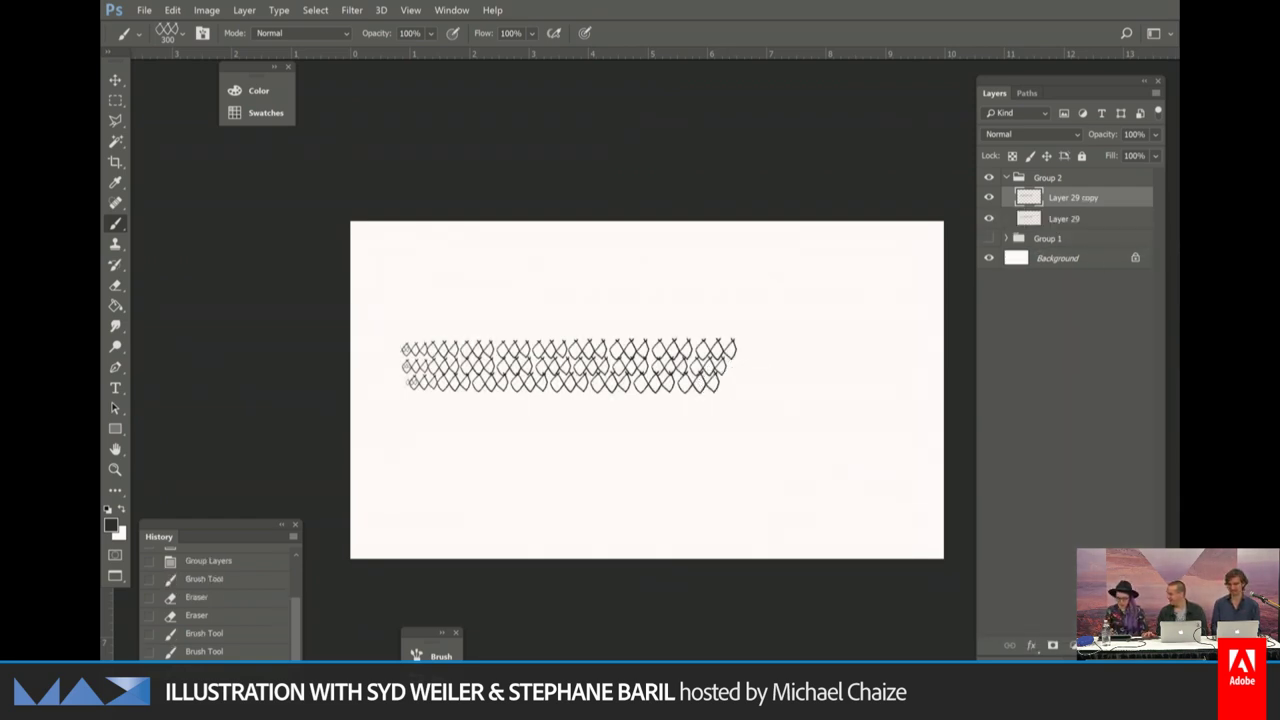
{"action": "key", "text": "v"}
{"action": "left_click_drag", "start_coordinate": [786, 340], "coordinate": [787, 360]}
Apply a Perspective transform to the merged fence so its right end is taller than its left end.
{"action": "key", "text": "ctrl+t"}
{"action": "right_click", "coordinate": [585, 397]}
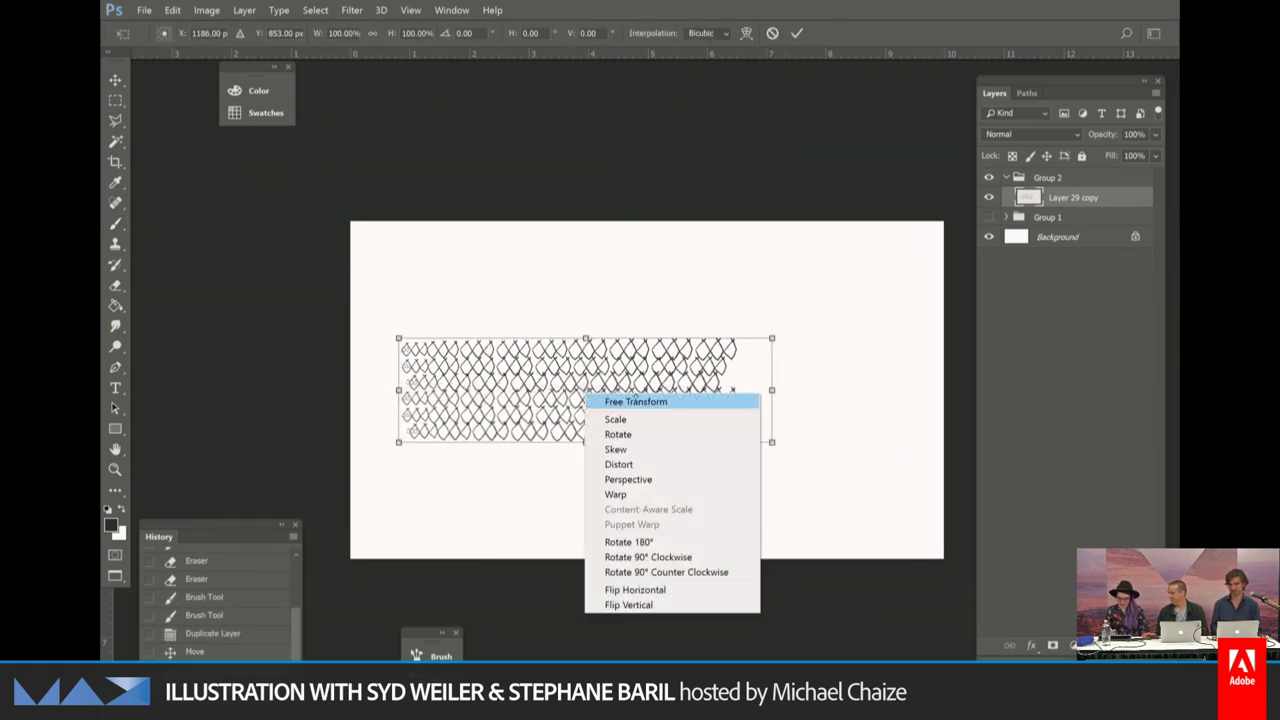
{"action": "left_click", "coordinate": [628, 479]}
{"action": "left_click_drag", "start_coordinate": [772, 442], "coordinate": [772, 485]}
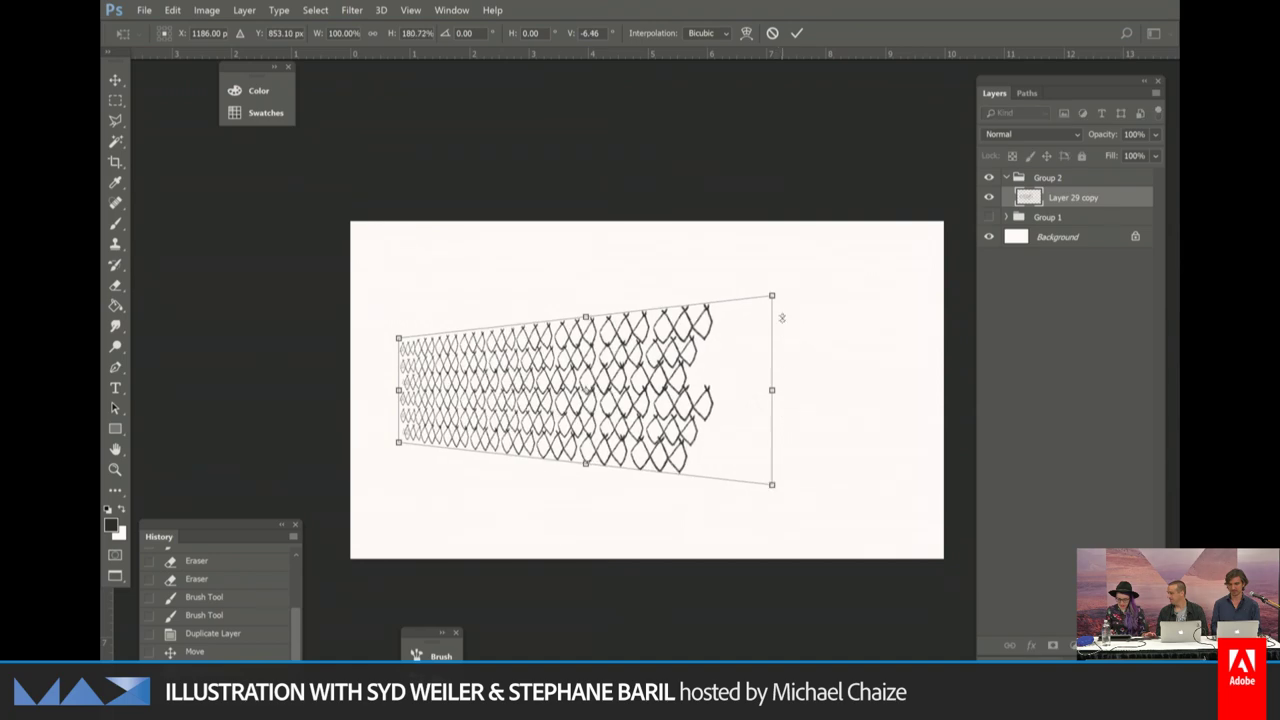
{"action": "mouse_move", "coordinate": [772, 297]}
{"action": "left_mouse_down"}
{"action": "mouse_move", "coordinate": [765, 312]}
{"action": "mouse_move", "coordinate": [777, 292]}
{"action": "left_mouse_up"}
{"action": "key", "text": "ctrl+z"}
{"action": "key", "text": "Return"}
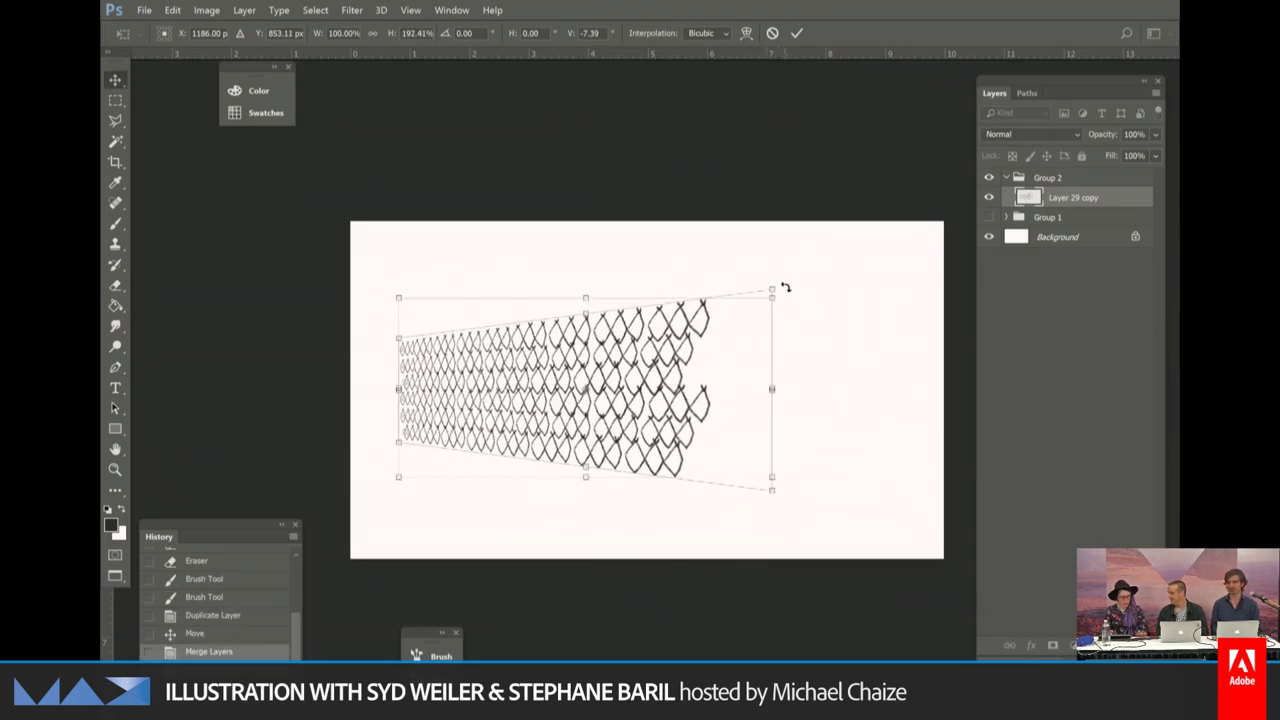
Scale the fence to about 90% and move it up and to the right on the canvas.
{"action": "key", "text": "ctrl+t"}
{"action": "left_click_drag", "start_coordinate": [399, 290], "coordinate": [433, 316]}
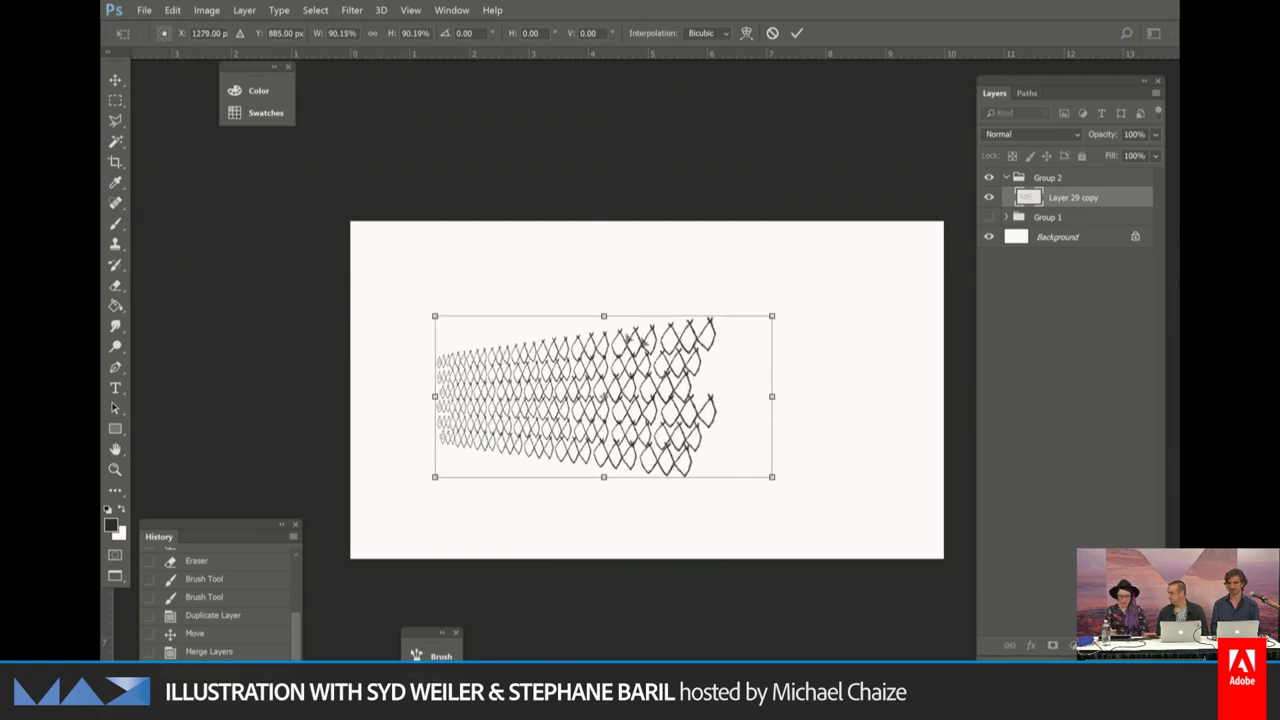
{"action": "left_click_drag", "start_coordinate": [682, 388], "coordinate": [748, 367]}
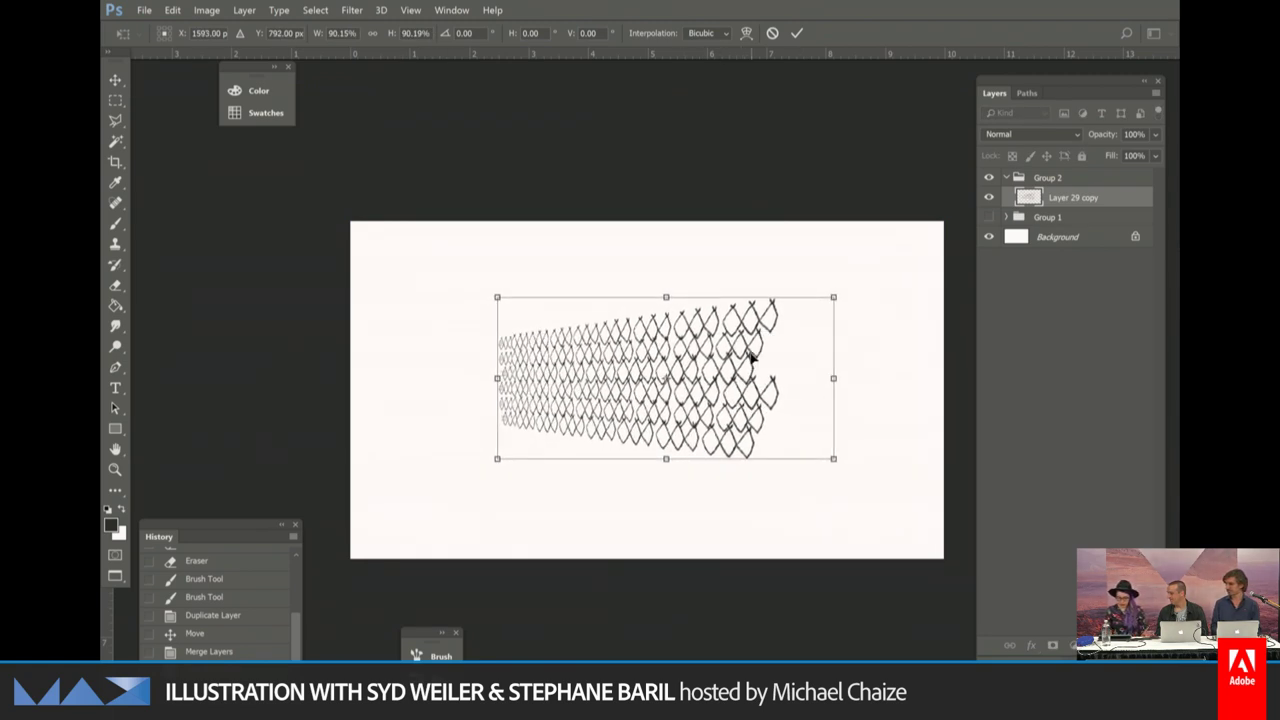
{"action": "key", "text": "Return"}
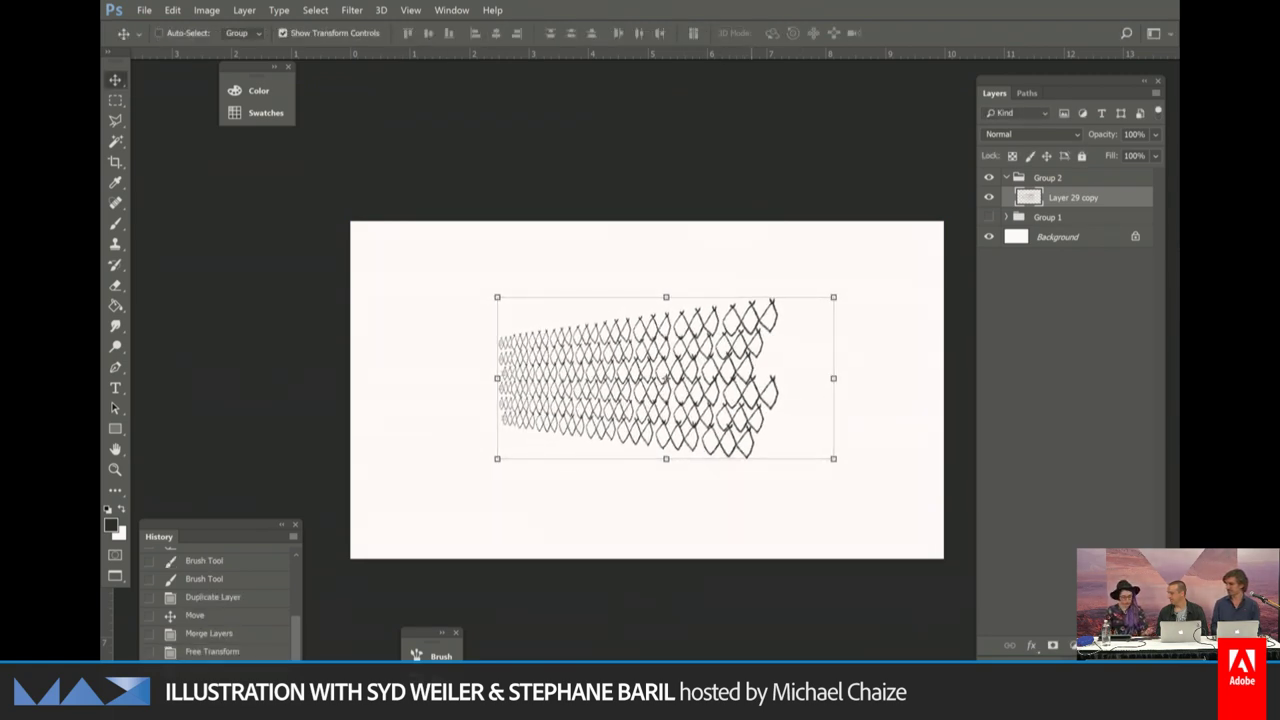
Scale the fence layer down further from its upper-right corner with Free Transform.
{"action": "key", "text": "z"}
{"action": "left_click", "coordinate": [831, 298], "text": "alt"}
{"action": "left_click", "coordinate": [830, 300], "text": "alt"}
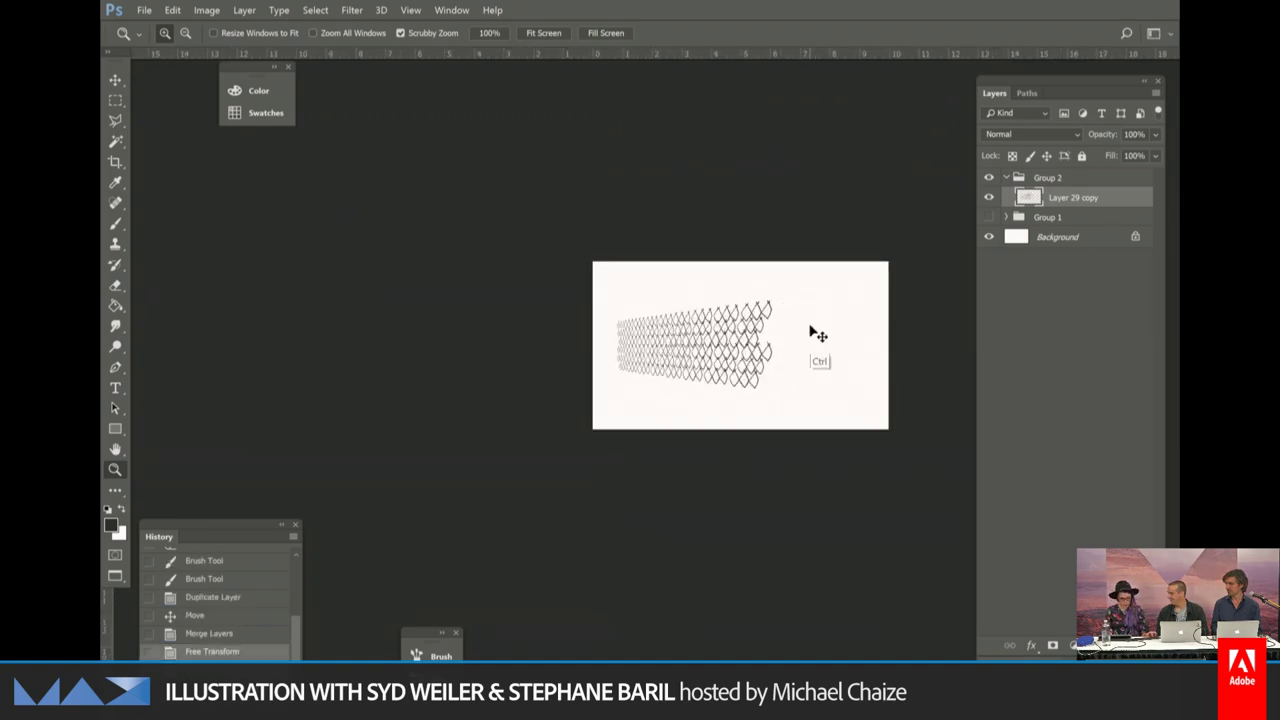
{"action": "left_click", "coordinate": [825, 357]}
{"action": "key", "text": "space"}
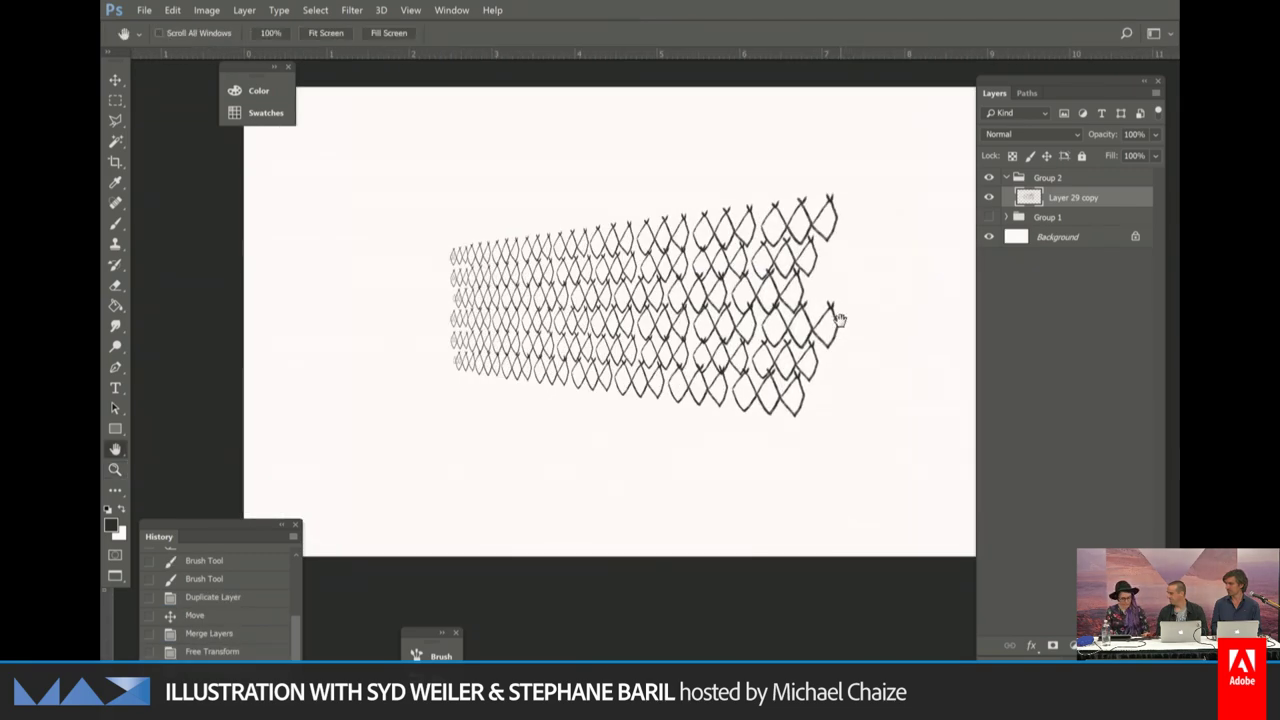
{"action": "left_click_drag", "start_coordinate": [840, 318], "coordinate": [766, 357]}
{"action": "key", "text": "ctrl+t"}
{"action": "left_click_drag", "start_coordinate": [842, 232], "coordinate": [726, 260]}
{"action": "key", "text": "Return"}
Duplicate the fence layer and place the copy below the original section.
{"action": "left_click_drag", "start_coordinate": [1100, 197], "coordinate": [1115, 645]}
{"action": "key", "text": "v"}
{"action": "left_click_drag", "start_coordinate": [680, 357], "coordinate": [676, 435]}
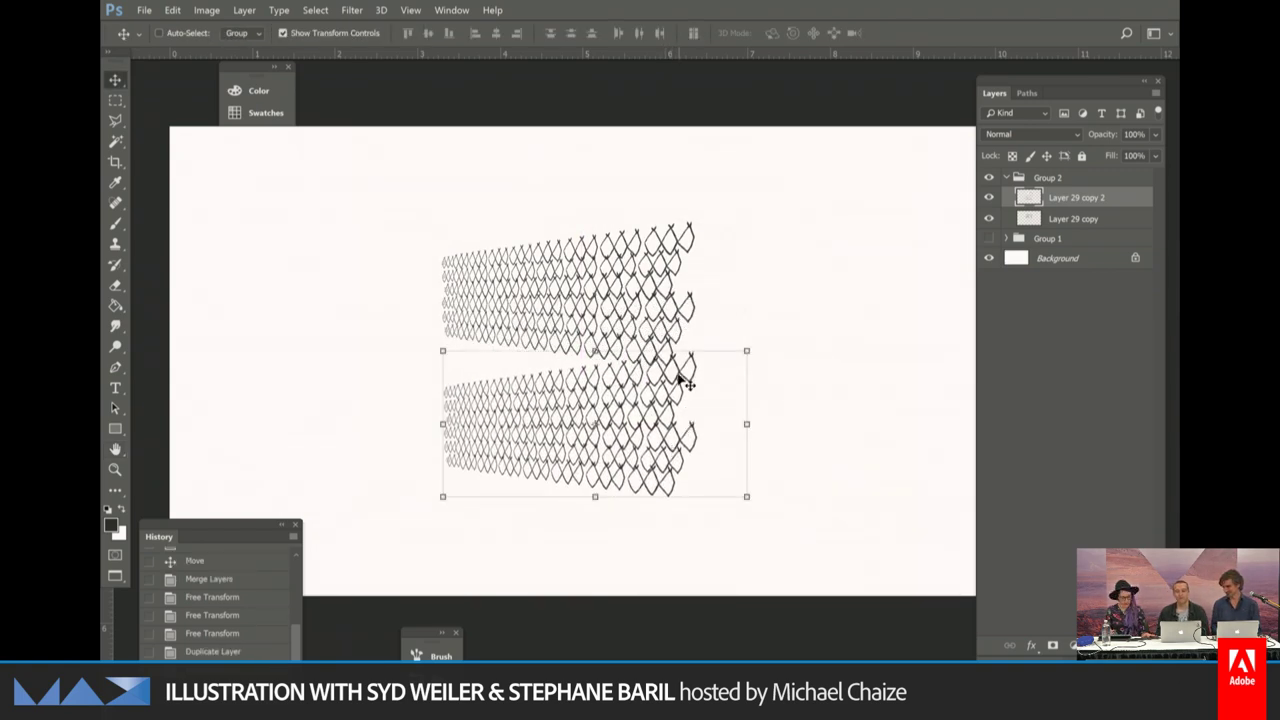
Skew the lower fence copy, raising its left side and lowering its right side so it joins the section above.
{"action": "key", "text": "ctrl+t"}
{"action": "right_click", "coordinate": [597, 424]}
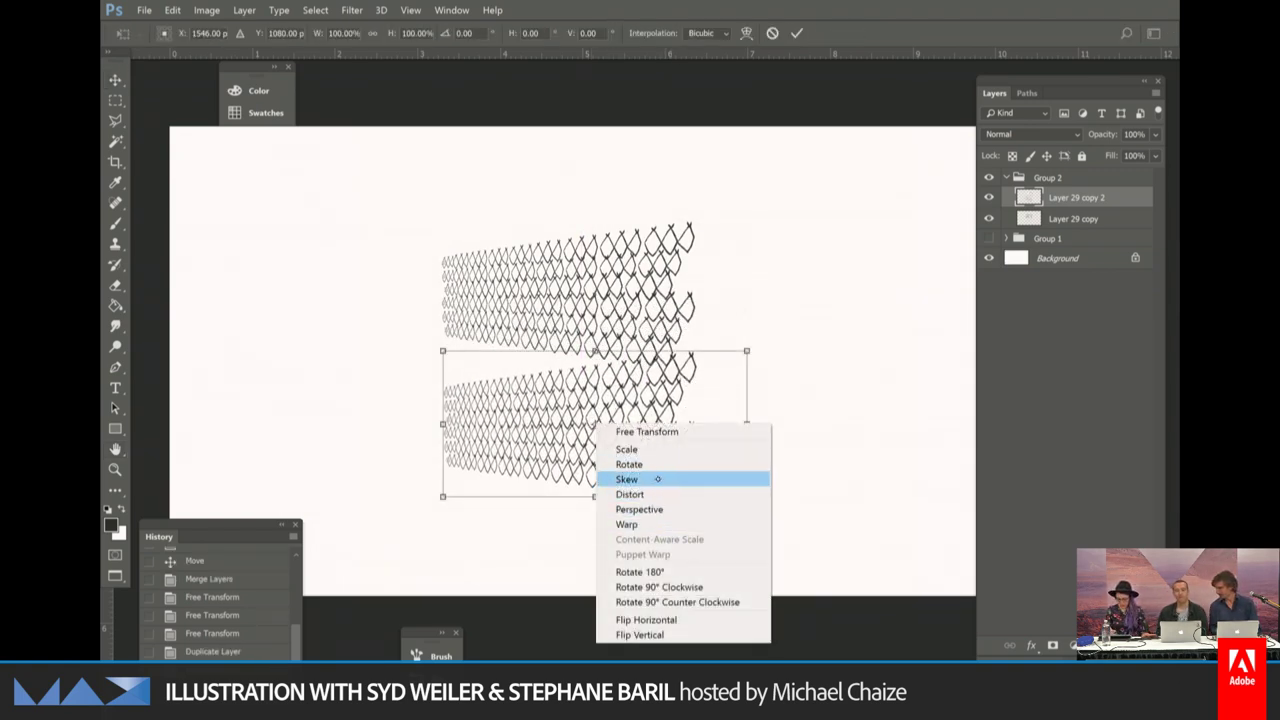
{"action": "left_click", "coordinate": [657, 479]}
{"action": "left_click_drag", "start_coordinate": [452, 426], "coordinate": [455, 372]}
{"action": "key", "text": "ctrl+z"}
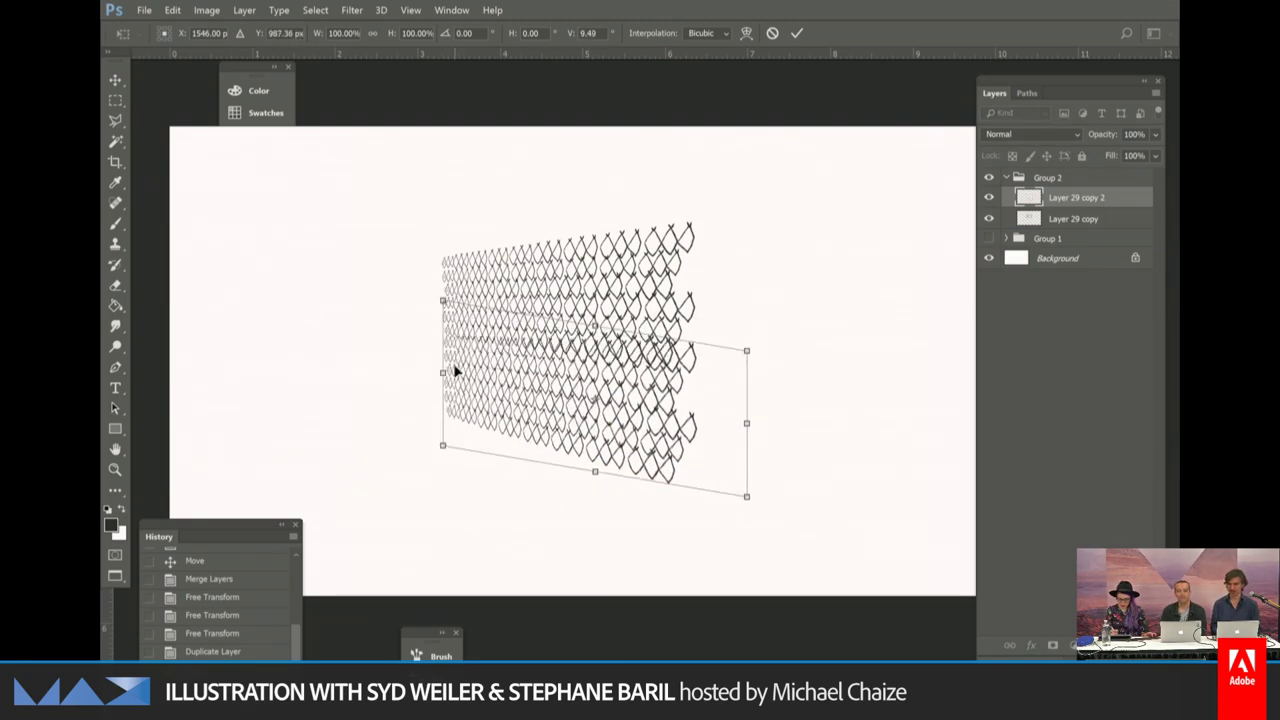
{"action": "left_click_drag", "start_coordinate": [745, 428], "coordinate": [743, 446]}
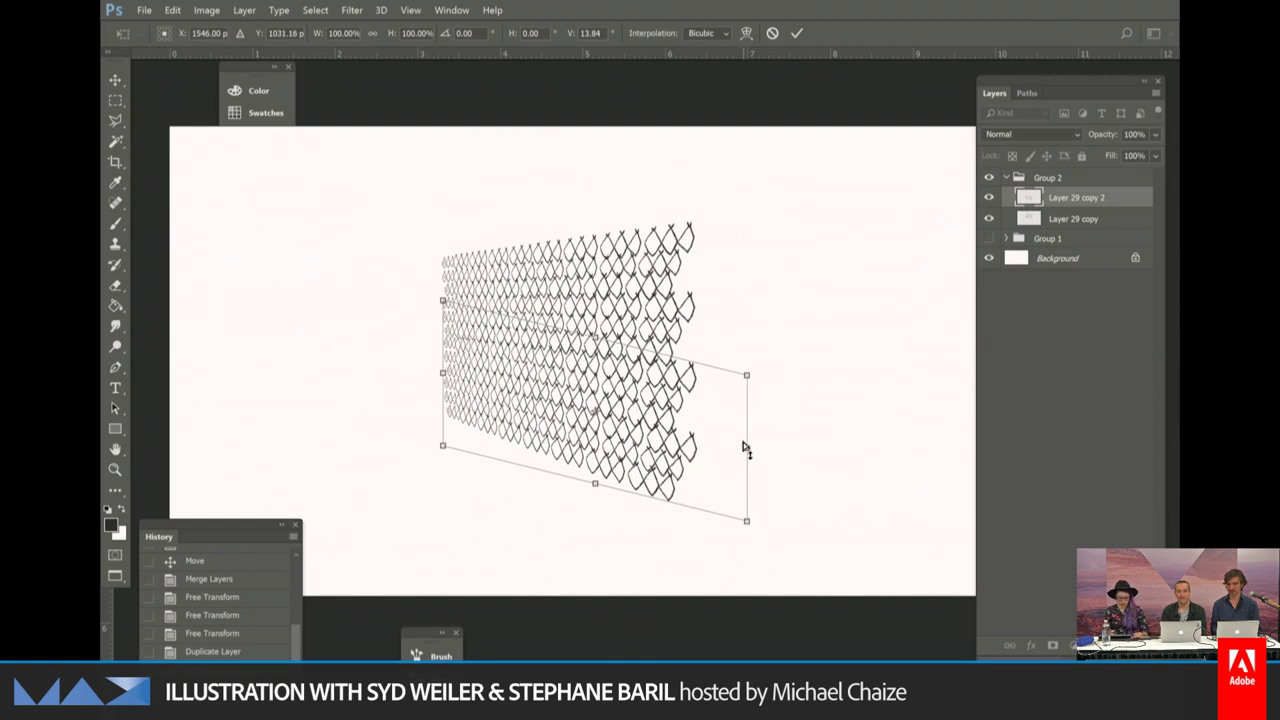
{"action": "key", "text": "Return"}
Merge the two fence layers, add a blank layer above, and reselect the merged fence layer.
{"action": "left_click", "coordinate": [1066, 225], "text": "shift"}
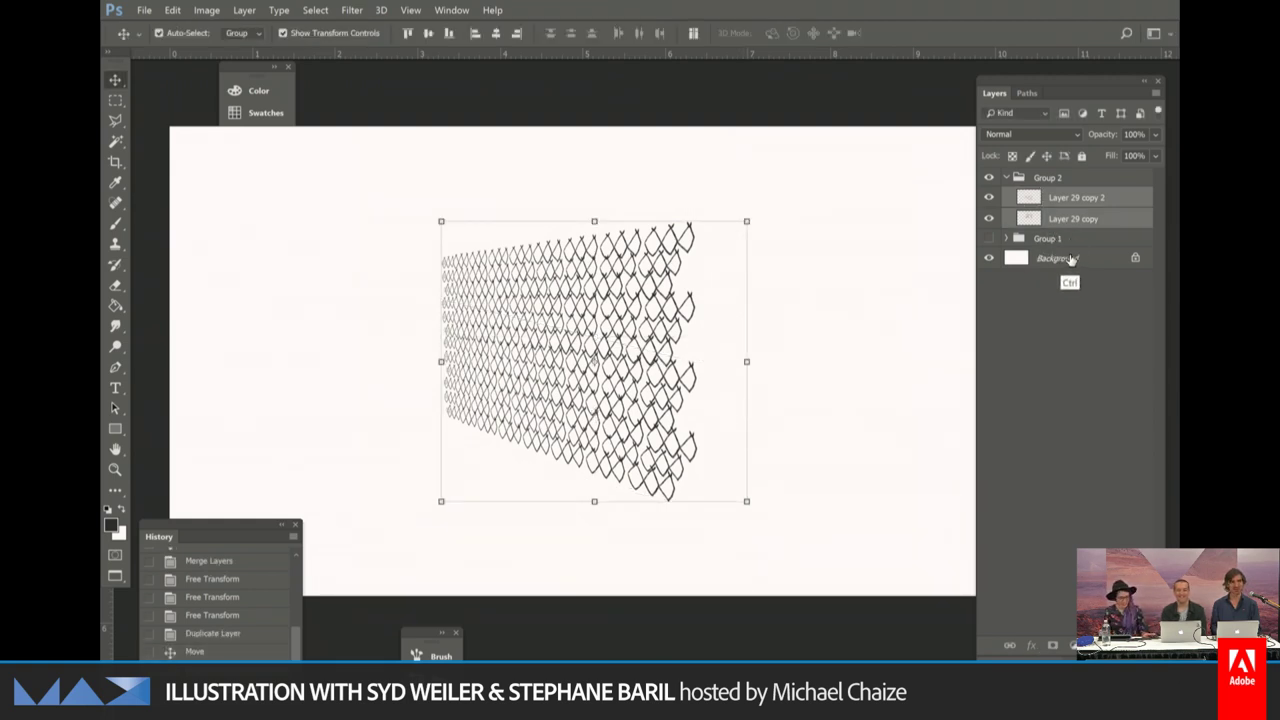
{"action": "key", "text": "ctrl+e"}
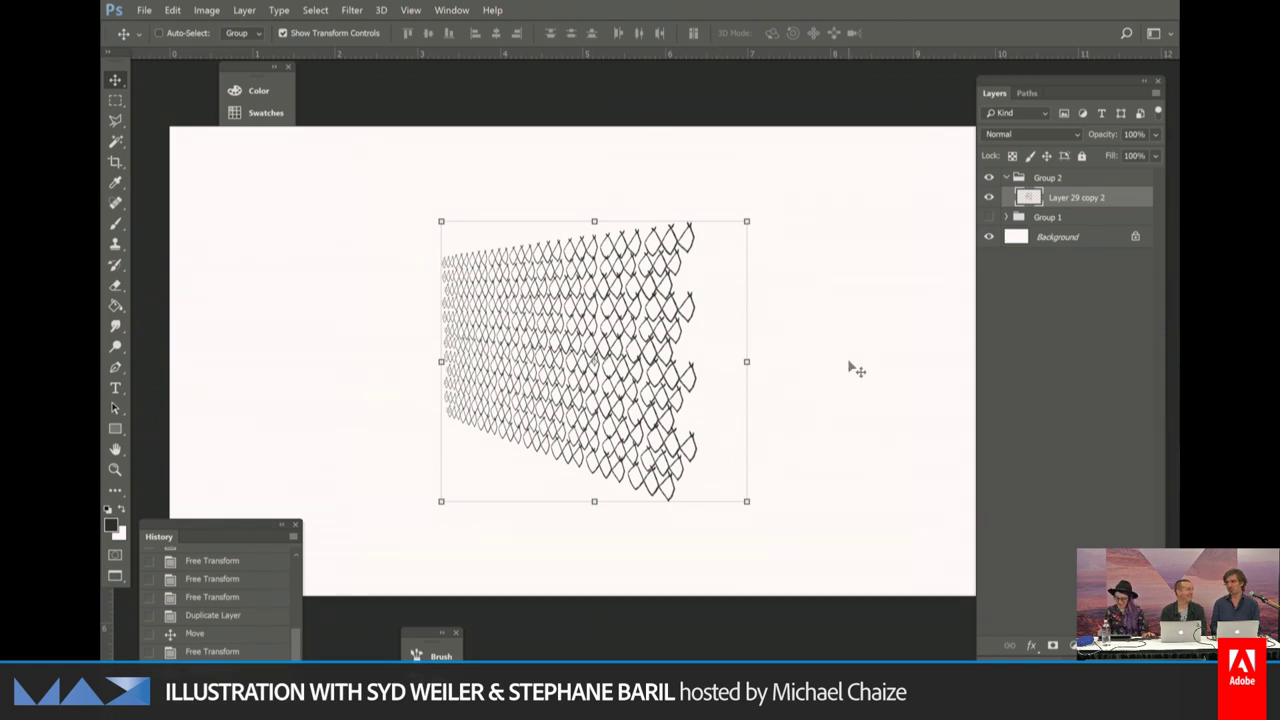
{"action": "key", "text": "ctrl+alt+e"}
{"action": "left_click", "coordinate": [1112, 219]}
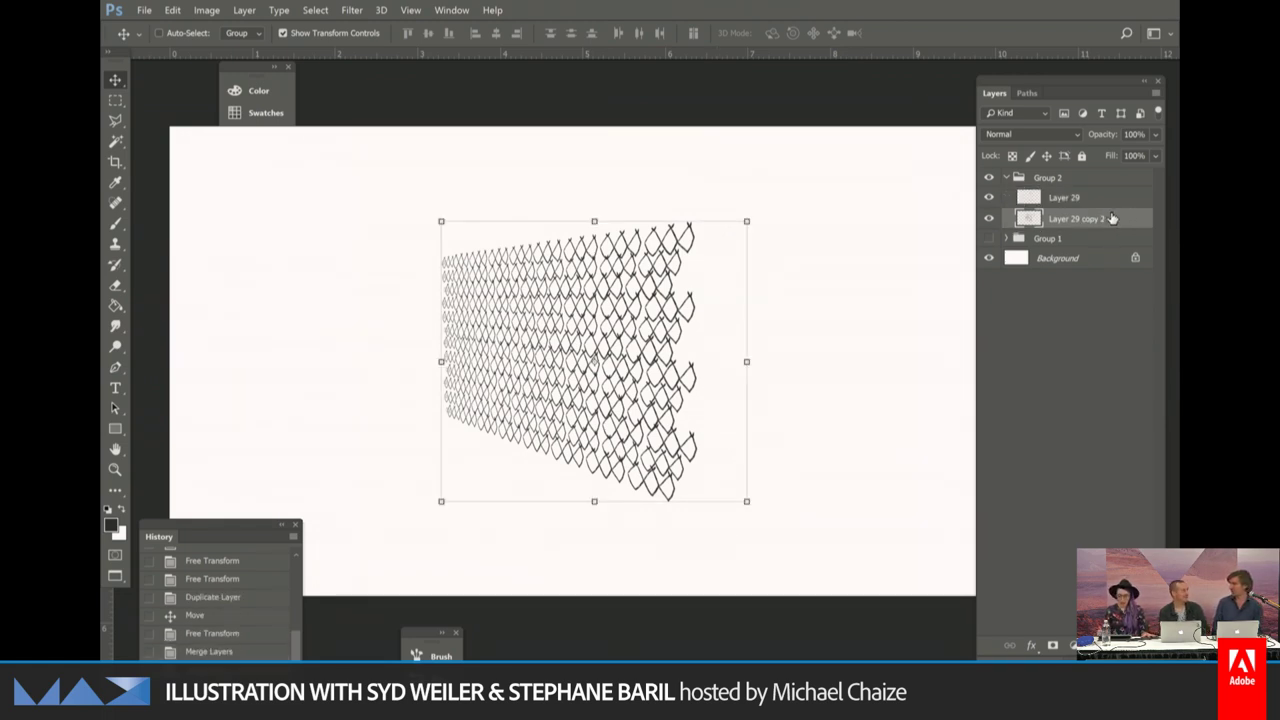
Adjust the merged fence with a Perspective transform, stretching its left side taller and shortening its right side.
{"action": "key", "text": "ctrl+t"}
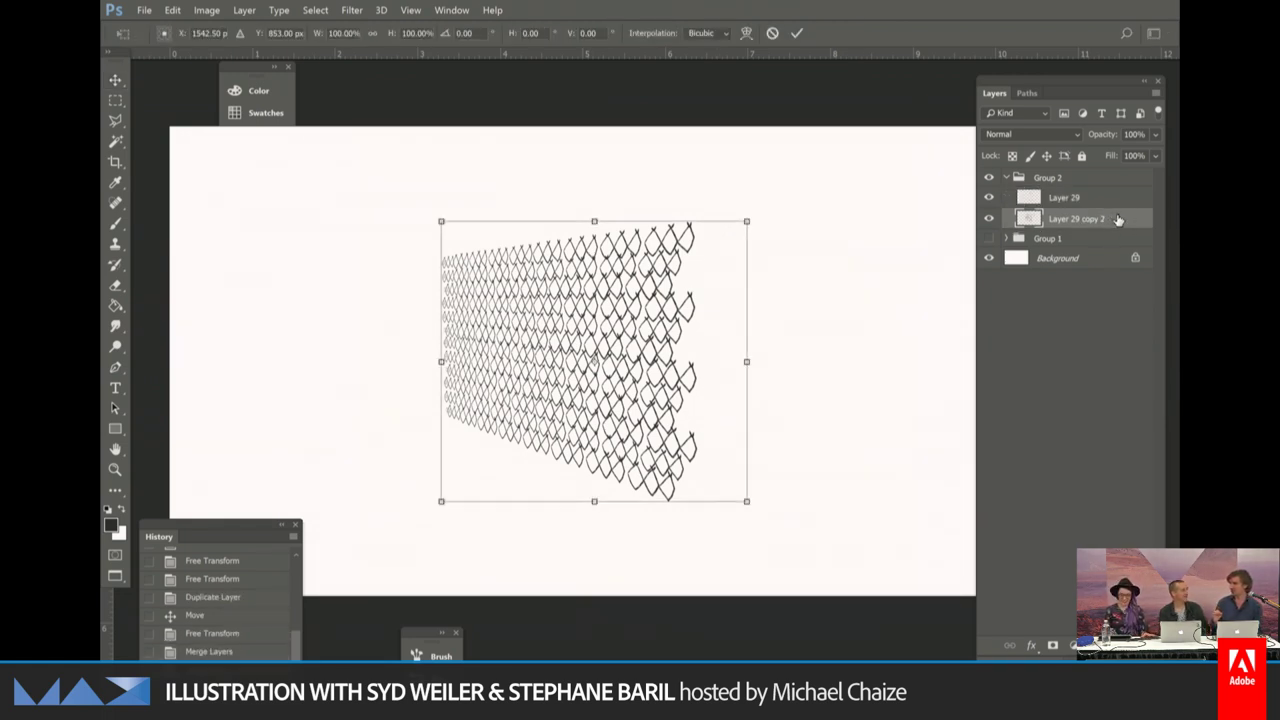
{"action": "right_click", "coordinate": [565, 362]}
{"action": "left_click", "coordinate": [620, 449]}
{"action": "mouse_move", "coordinate": [441, 501]}
{"action": "left_mouse_down"}
{"action": "mouse_move", "coordinate": [443, 537]}
{"action": "mouse_move", "coordinate": [442, 522]}
{"action": "left_mouse_up"}
{"action": "left_click_drag", "start_coordinate": [750, 506], "coordinate": [768, 492]}
{"action": "left_click_drag", "start_coordinate": [749, 250], "coordinate": [748, 230]}
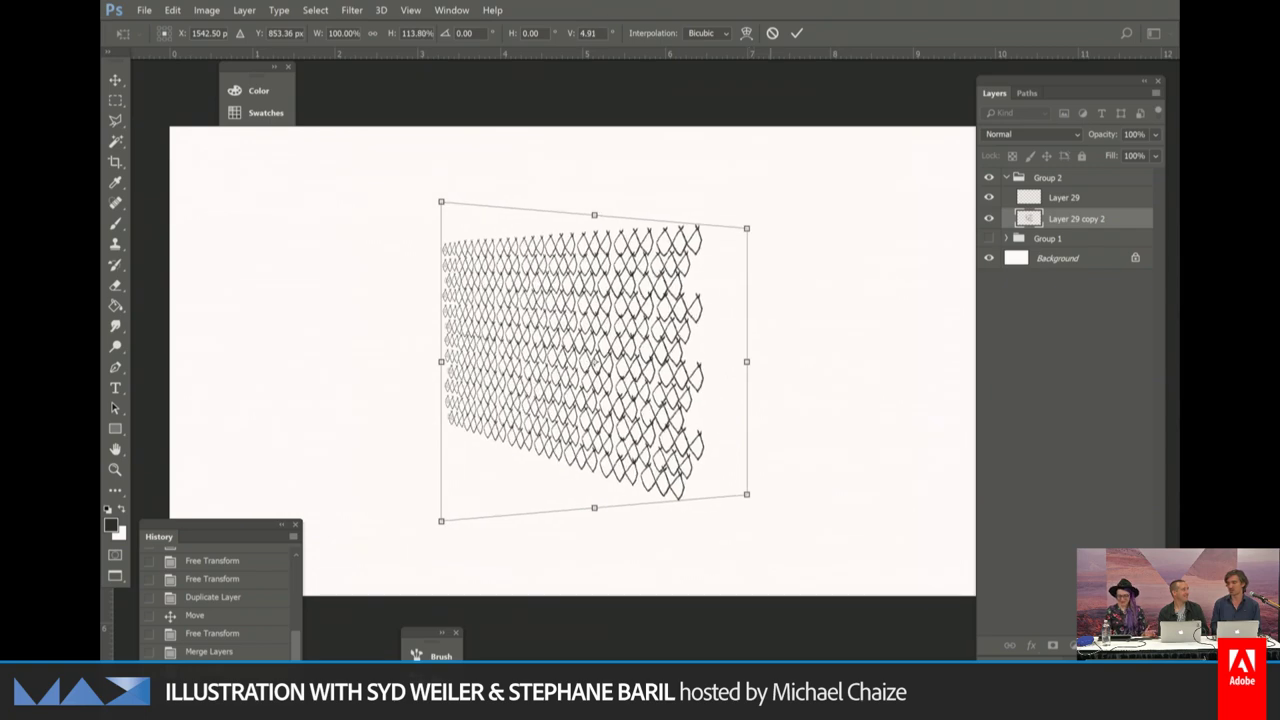
{"action": "left_click_drag", "start_coordinate": [748, 367], "coordinate": [748, 354]}
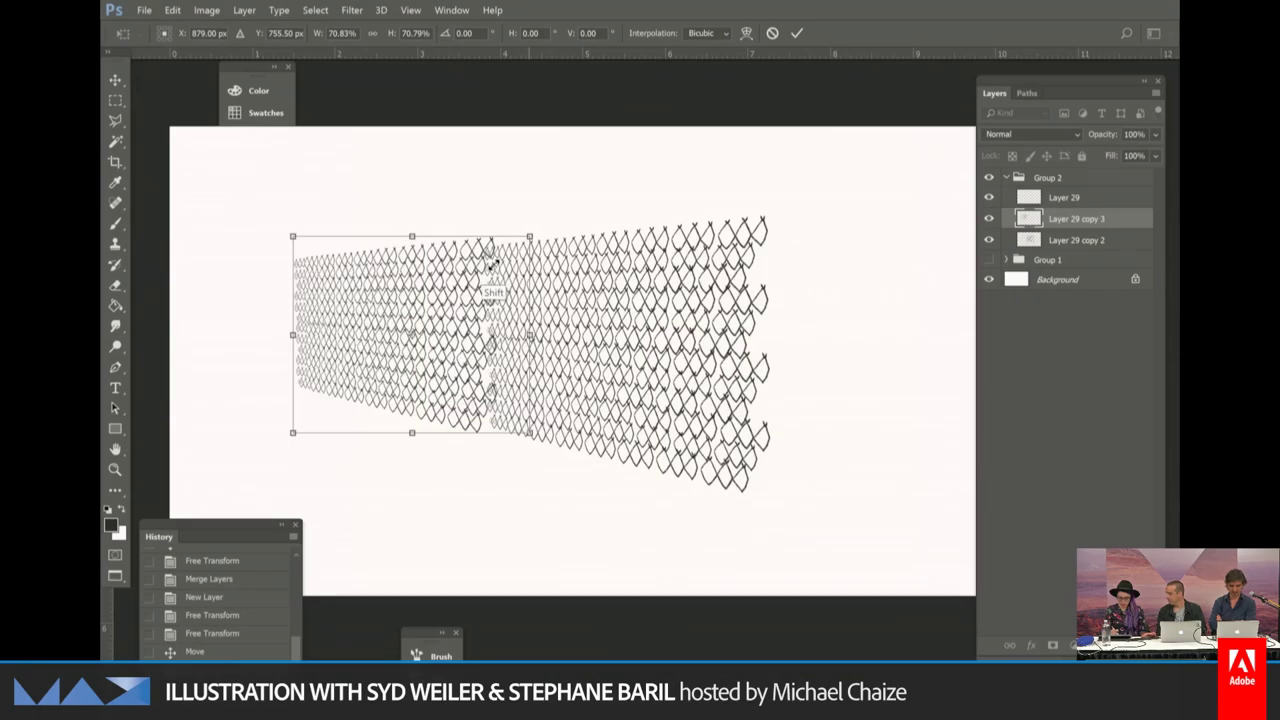
Scale down the duplicated fence section and position it against the narrow left end of the original so their heights match.
{"action": "left_click_drag", "start_coordinate": [491, 262], "coordinate": [526, 244]}
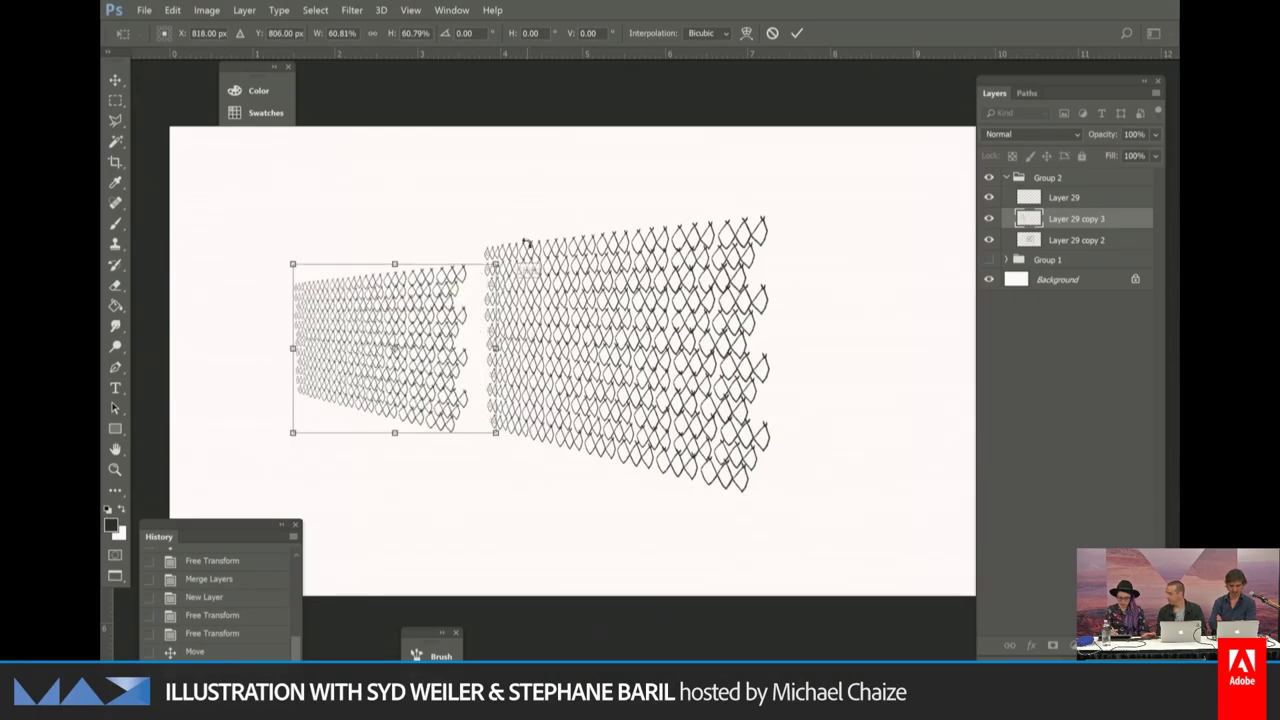
{"action": "left_click_drag", "start_coordinate": [481, 295], "coordinate": [506, 278]}
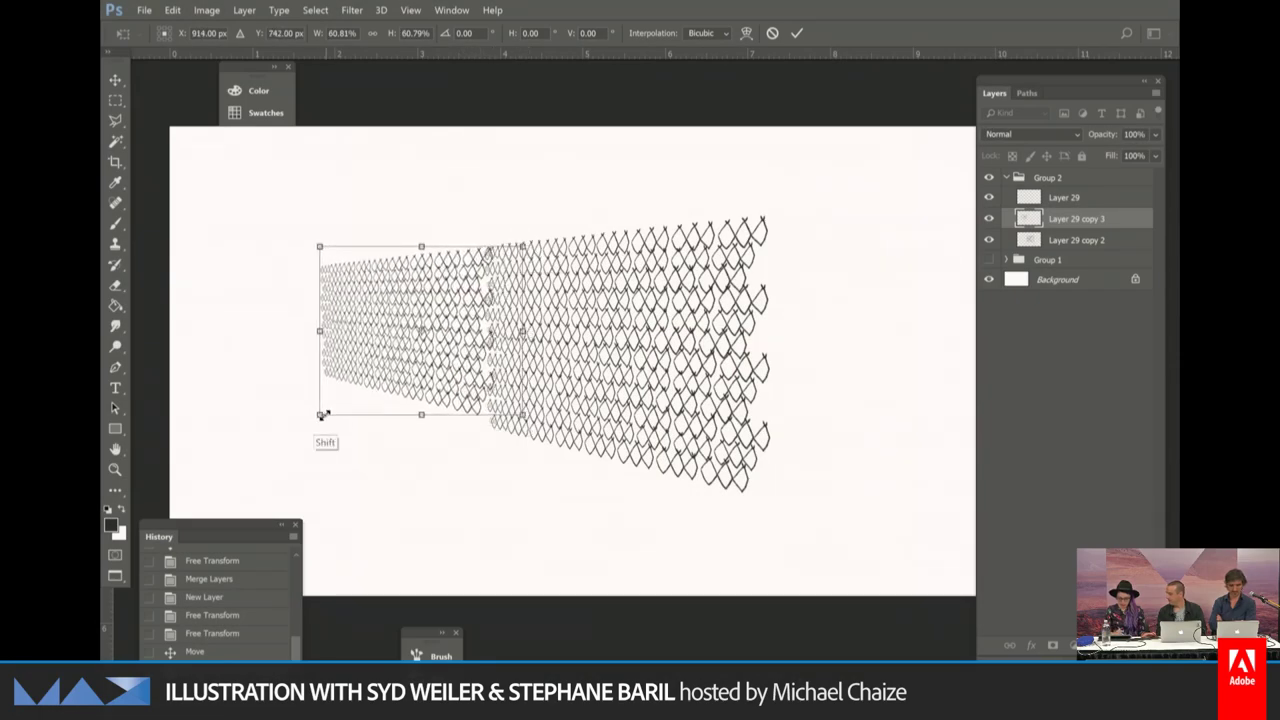
{"action": "left_click_drag", "start_coordinate": [322, 414], "coordinate": [311, 422]}
{"action": "key", "text": "Return"}
{"action": "key", "text": "b"}
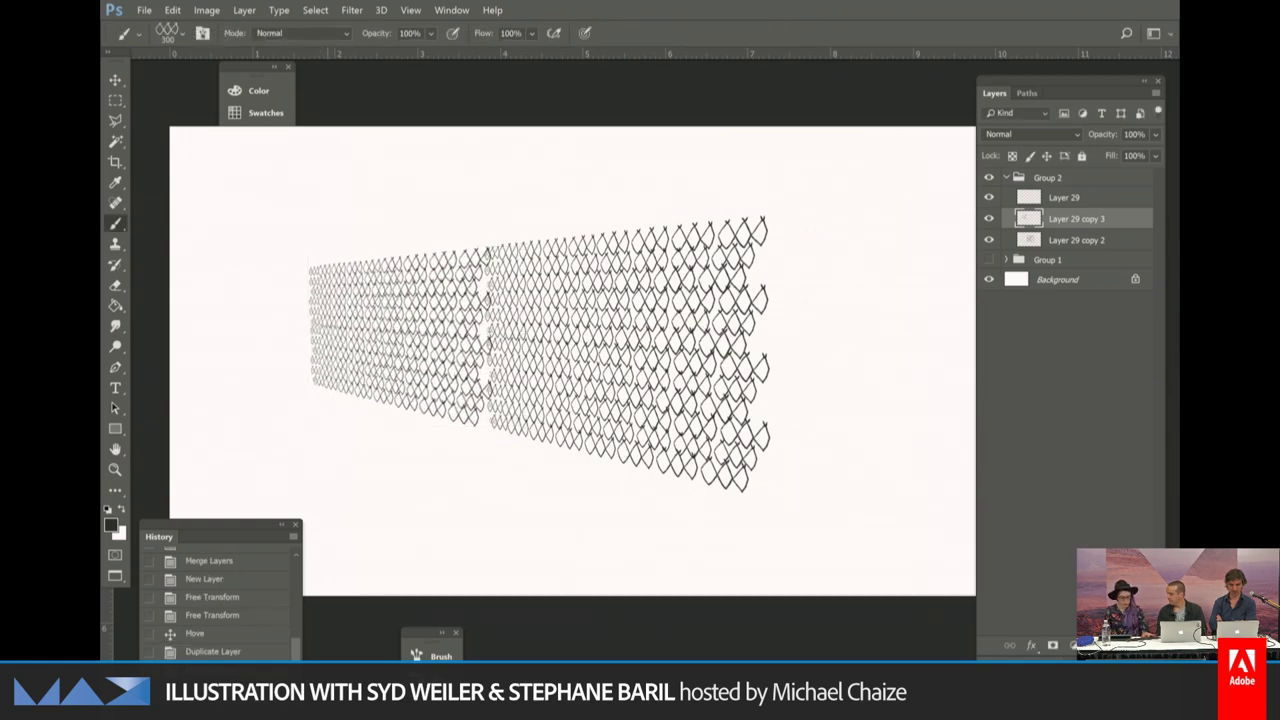
Flip both fence section layers together horizontally.
{"action": "left_click", "coordinate": [1078, 241], "text": "shift"}
{"action": "key", "text": "ctrl+t"}
{"action": "right_click", "coordinate": [538, 340]}
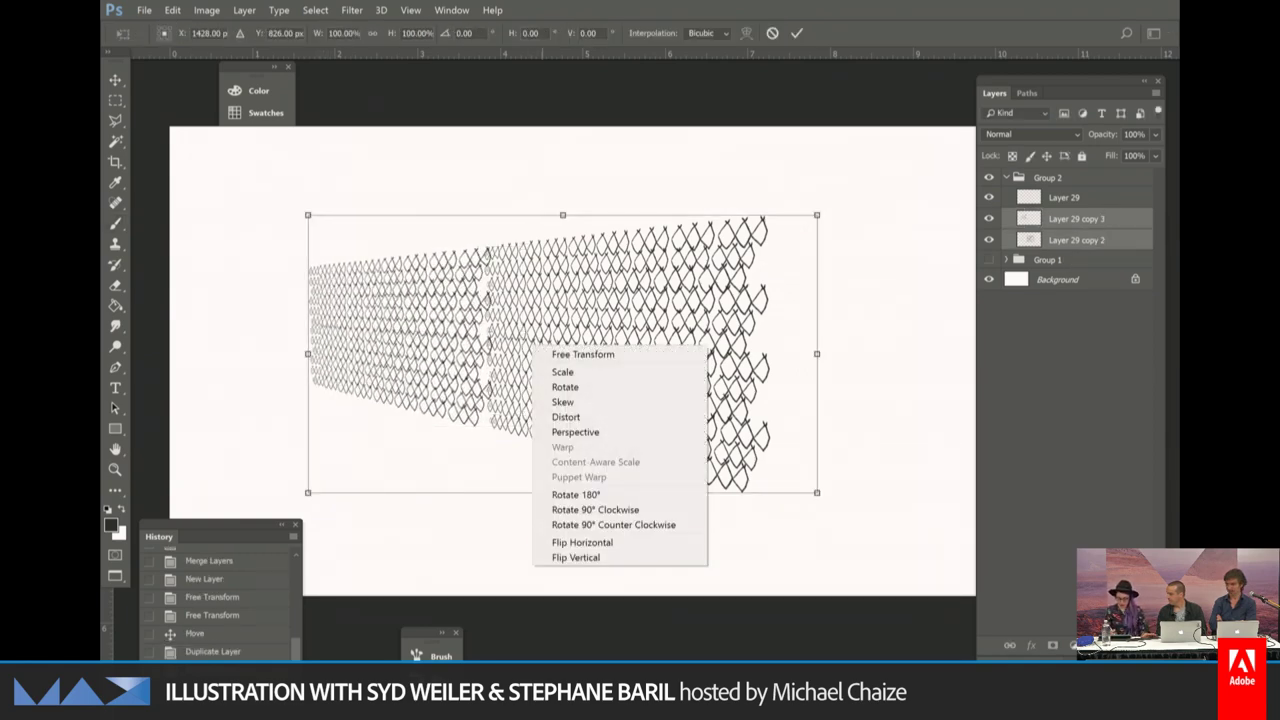
{"action": "left_click", "coordinate": [650, 542]}
{"action": "key", "text": "Return"}
Move the smaller fence section slightly left so it overlaps the narrow end of the larger section.
{"action": "left_click", "coordinate": [1070, 219]}
{"action": "key", "text": "v"}
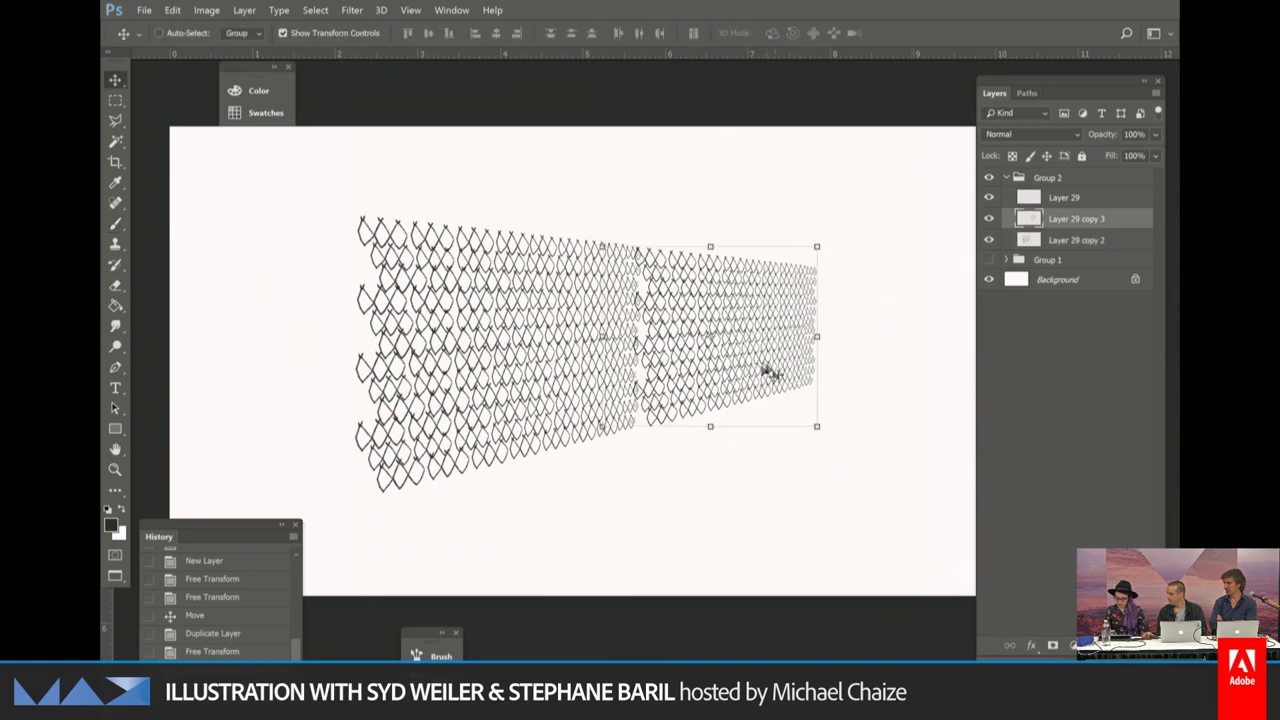
{"action": "left_click_drag", "start_coordinate": [766, 366], "coordinate": [762, 368]}
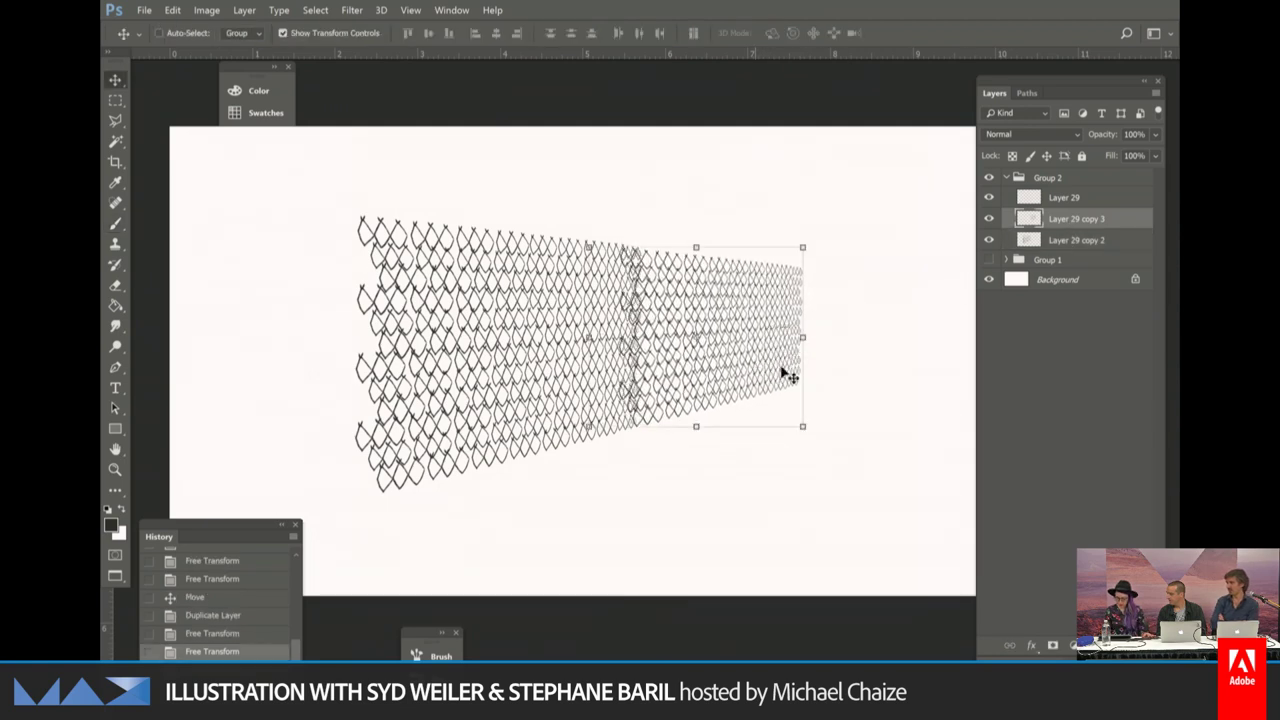
Add a layer mask to the smaller fence section and switch from the Paint Bucket to the Gradient tool.
{"action": "left_click", "coordinate": [1052, 645]}
{"action": "key", "text": "g"}
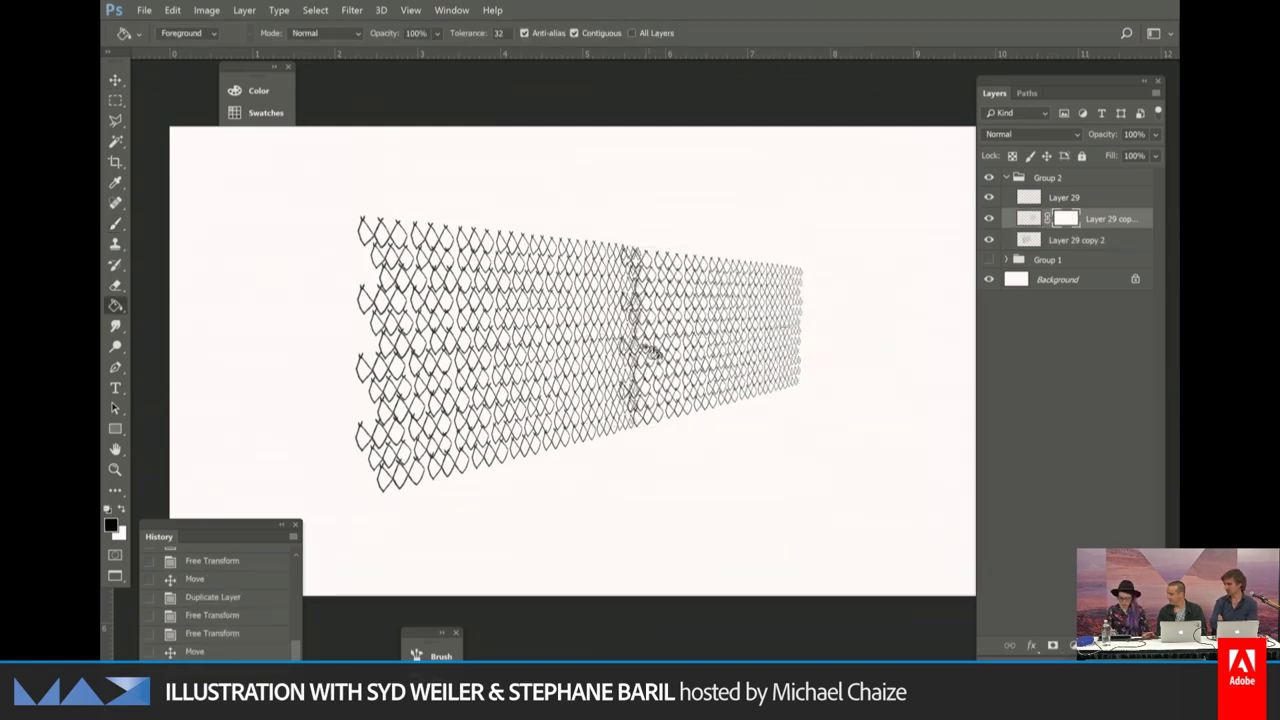
{"action": "left_click", "coordinate": [893, 320]}
{"action": "key", "text": "ctrl+z"}
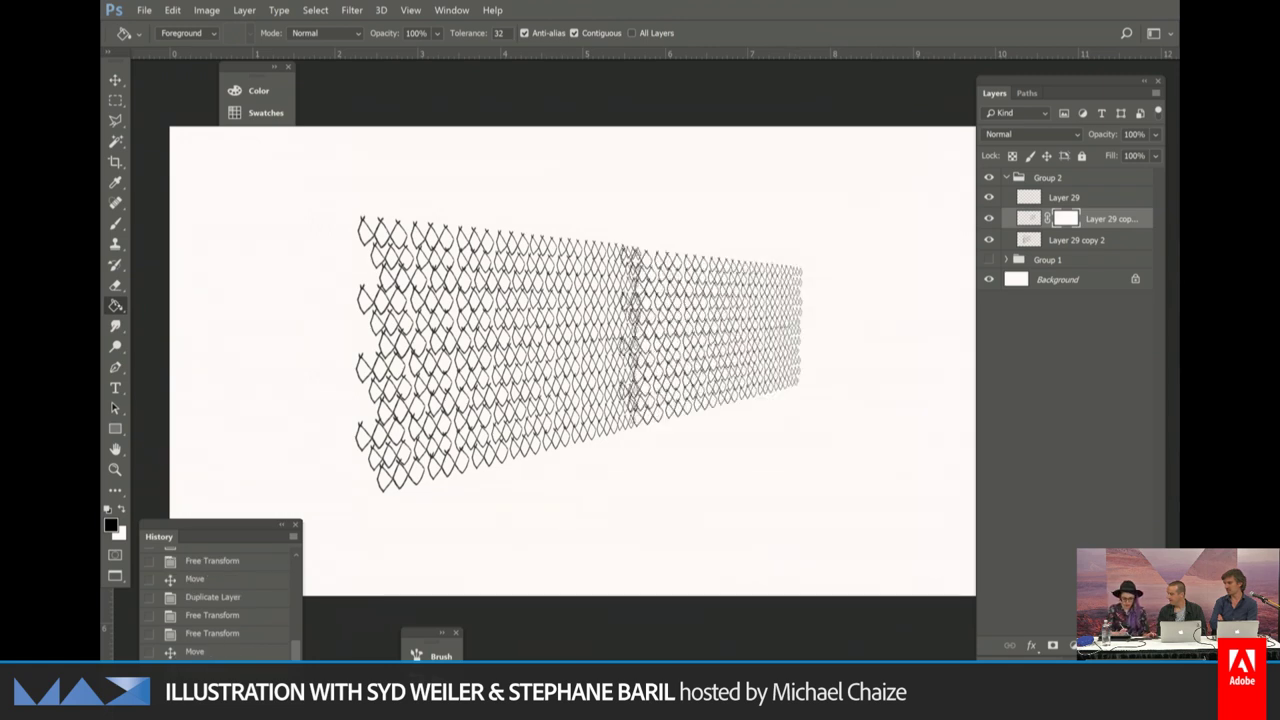
{"action": "left_click", "coordinate": [117, 305]}
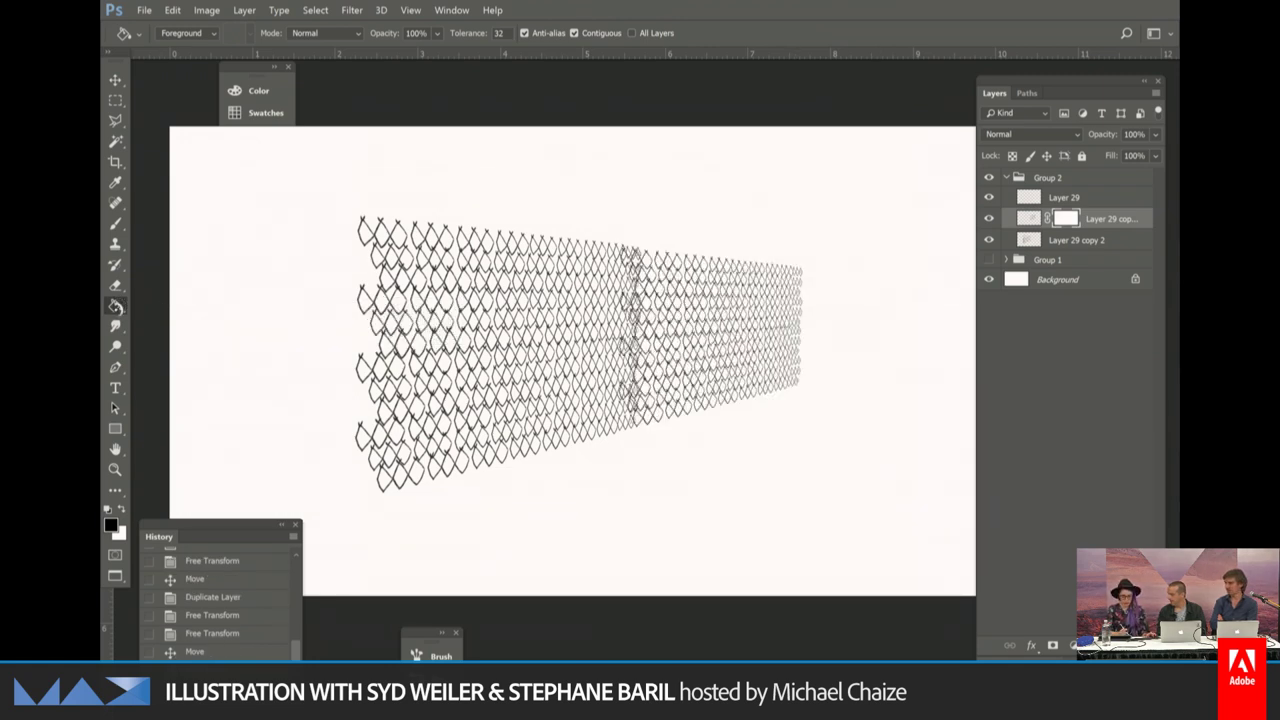
{"action": "right_click", "coordinate": [115, 305]}
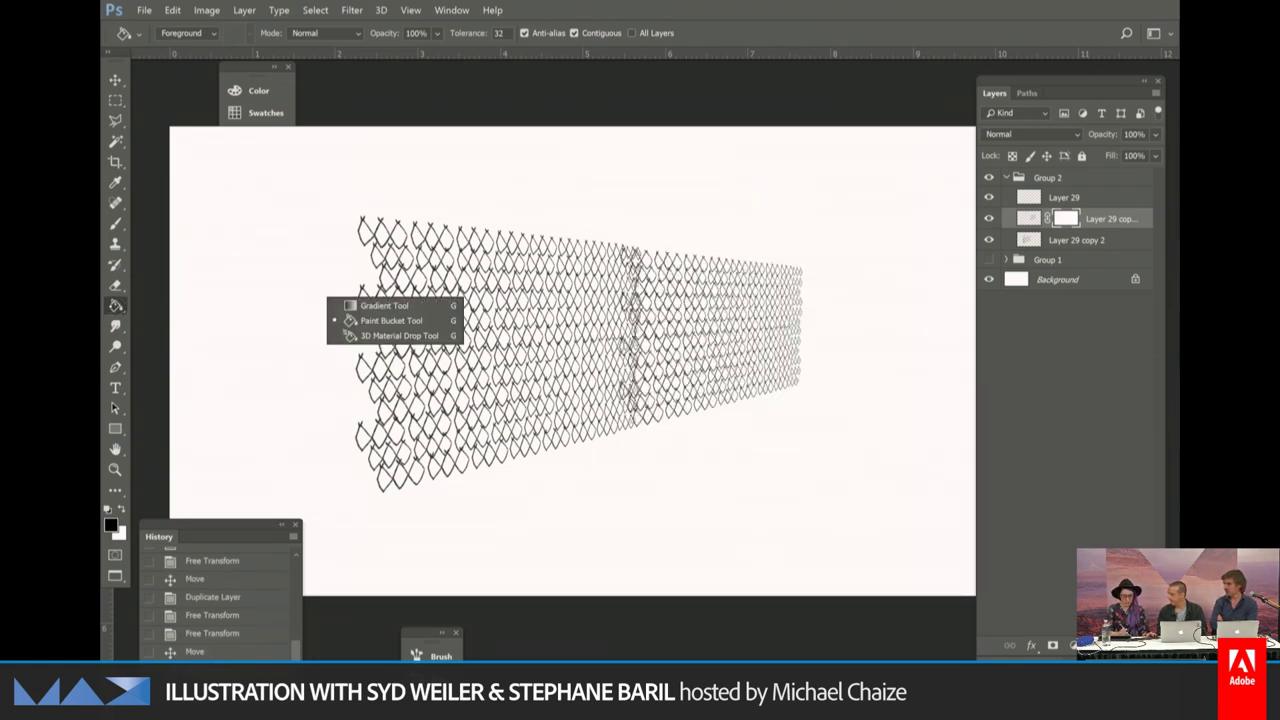
{"action": "left_click", "coordinate": [385, 305]}
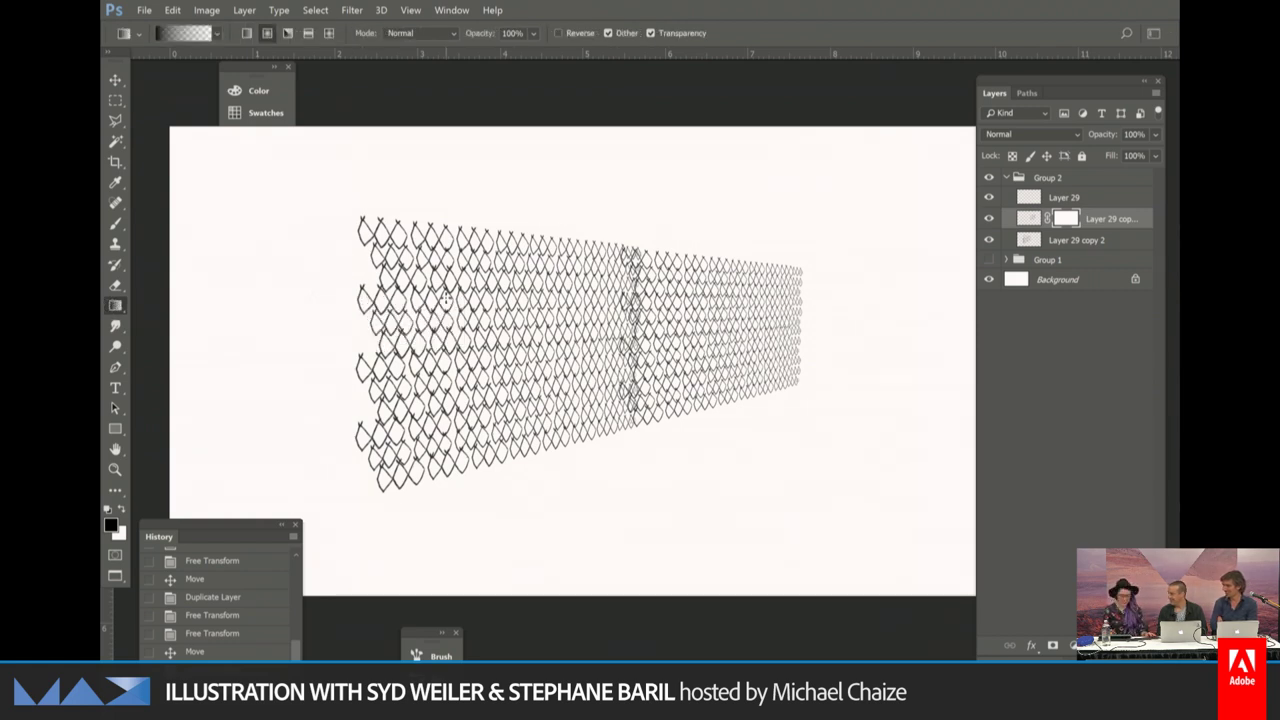
Draw black and white radial gradients on the layer mask to fade the overlap at the seam between the fence sections.
{"action": "left_click_drag", "start_coordinate": [755, 404], "coordinate": [811, 266]}
{"action": "key", "text": "ctrl+z"}
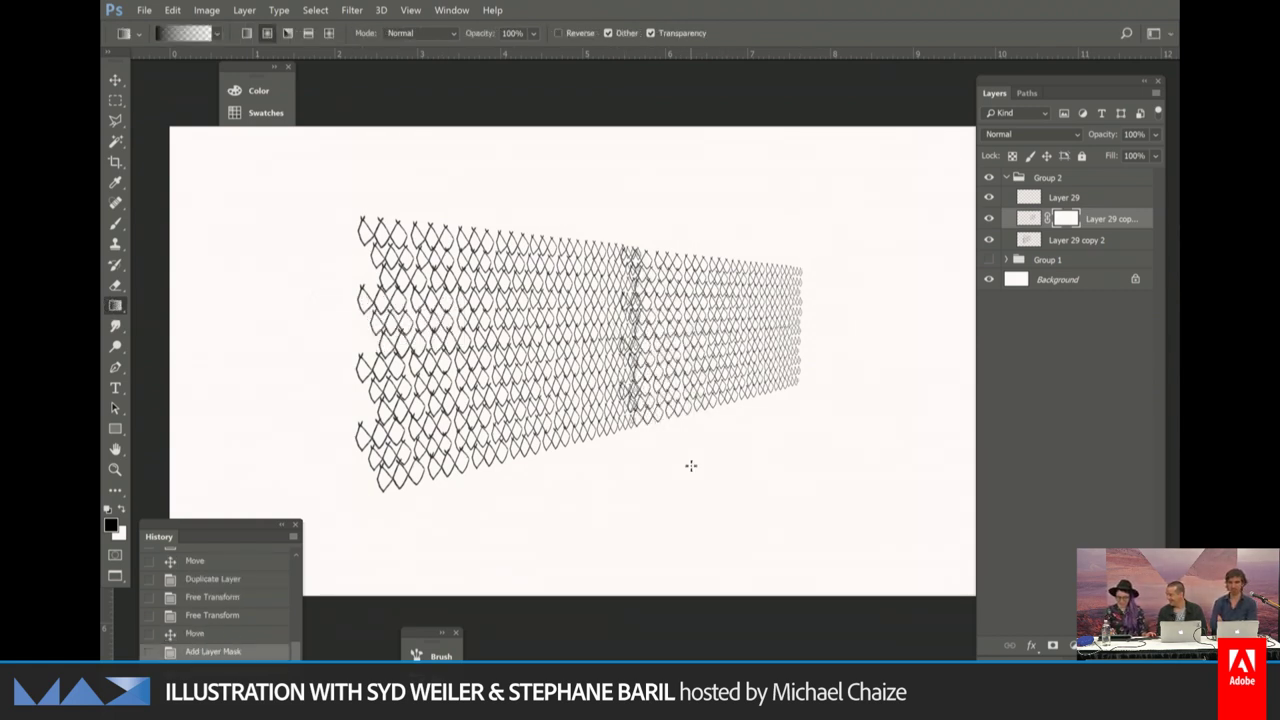
{"action": "left_click_drag", "start_coordinate": [567, 402], "coordinate": [702, 347]}
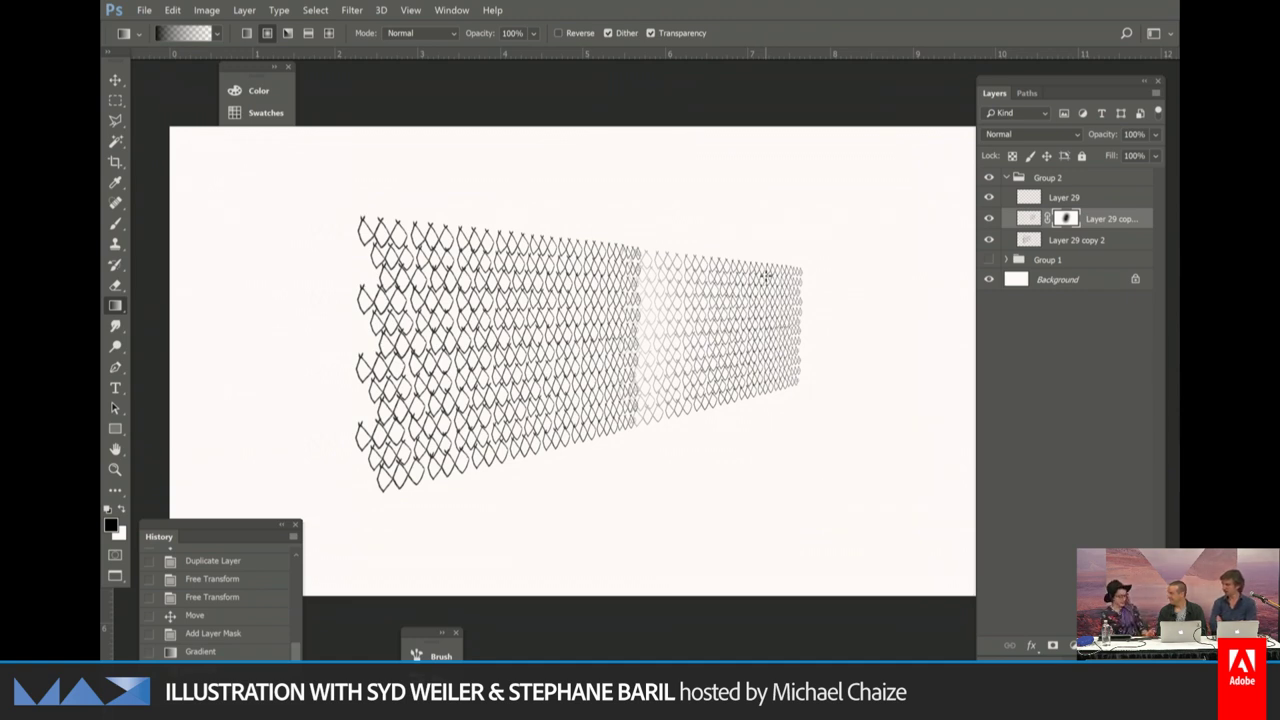
{"action": "key", "text": "x"}
{"action": "left_click_drag", "start_coordinate": [766, 276], "coordinate": [638, 380]}
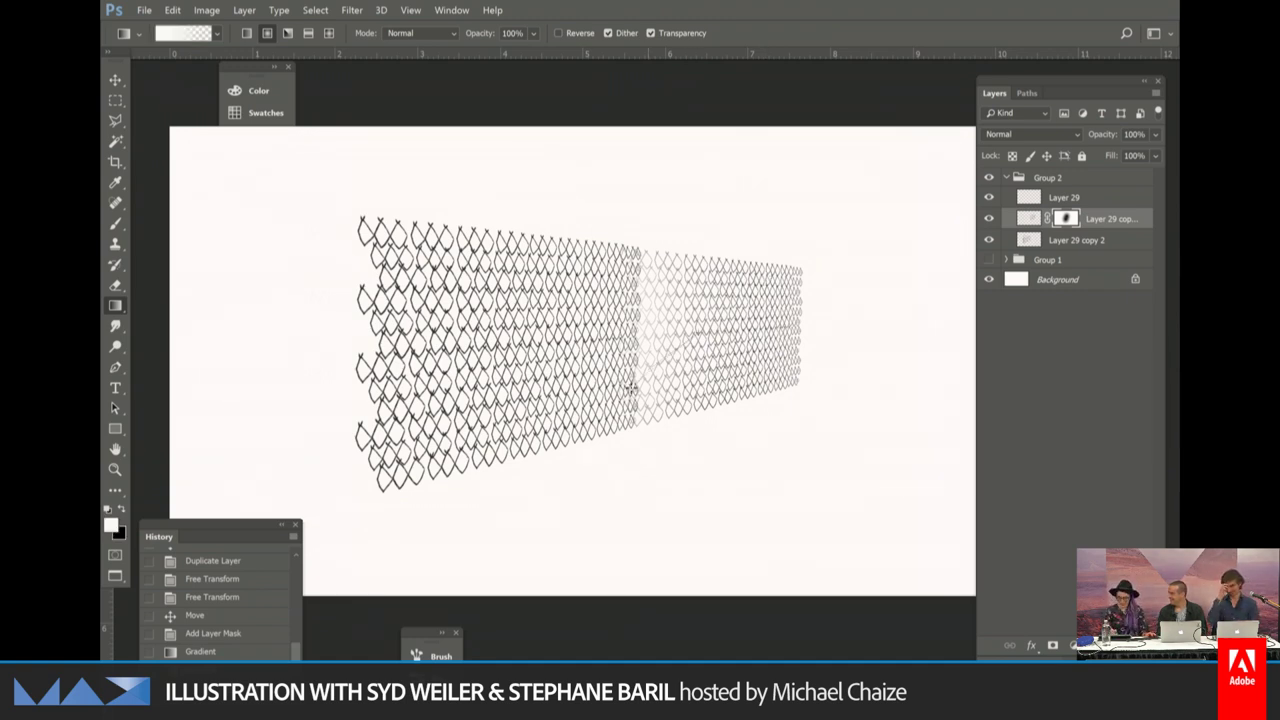
{"action": "left_click_drag", "start_coordinate": [651, 440], "coordinate": [682, 276]}
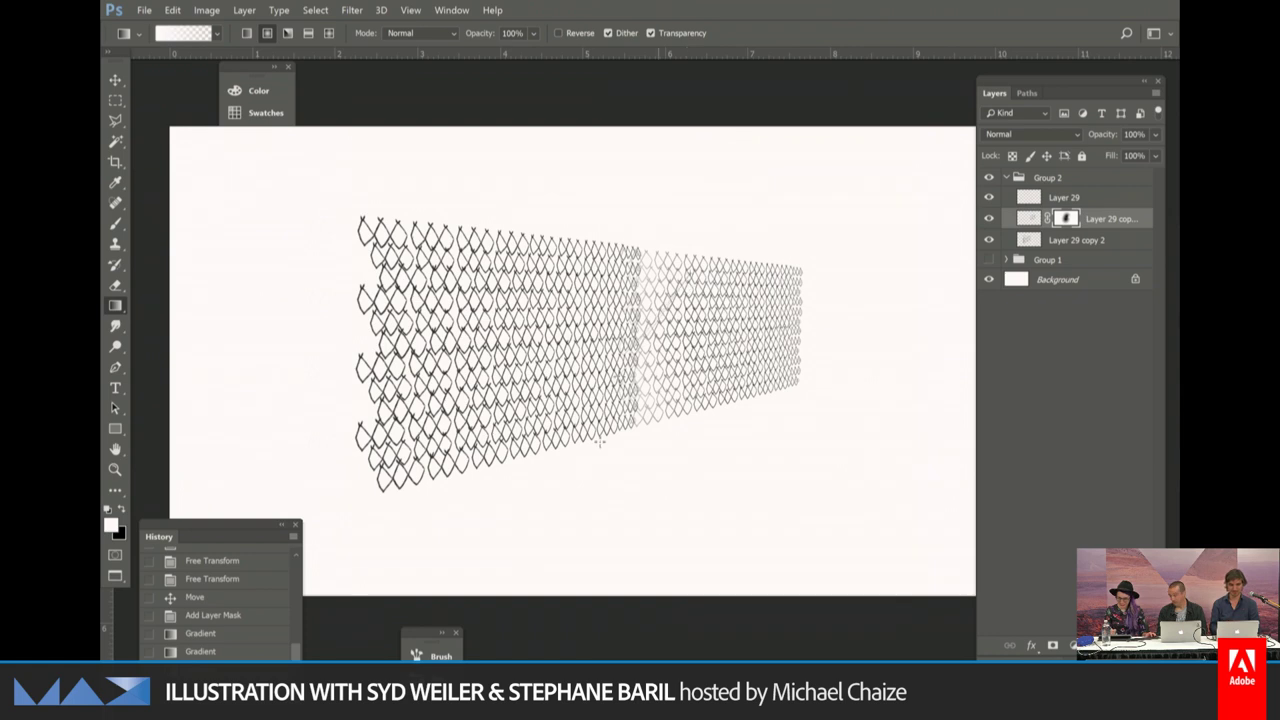
Merge the masked fence section with the larger fence section layer.
{"action": "key", "text": "x"}
{"action": "left_click", "coordinate": [1100, 240], "text": "shift"}
{"action": "key", "text": "ctrl+e"}
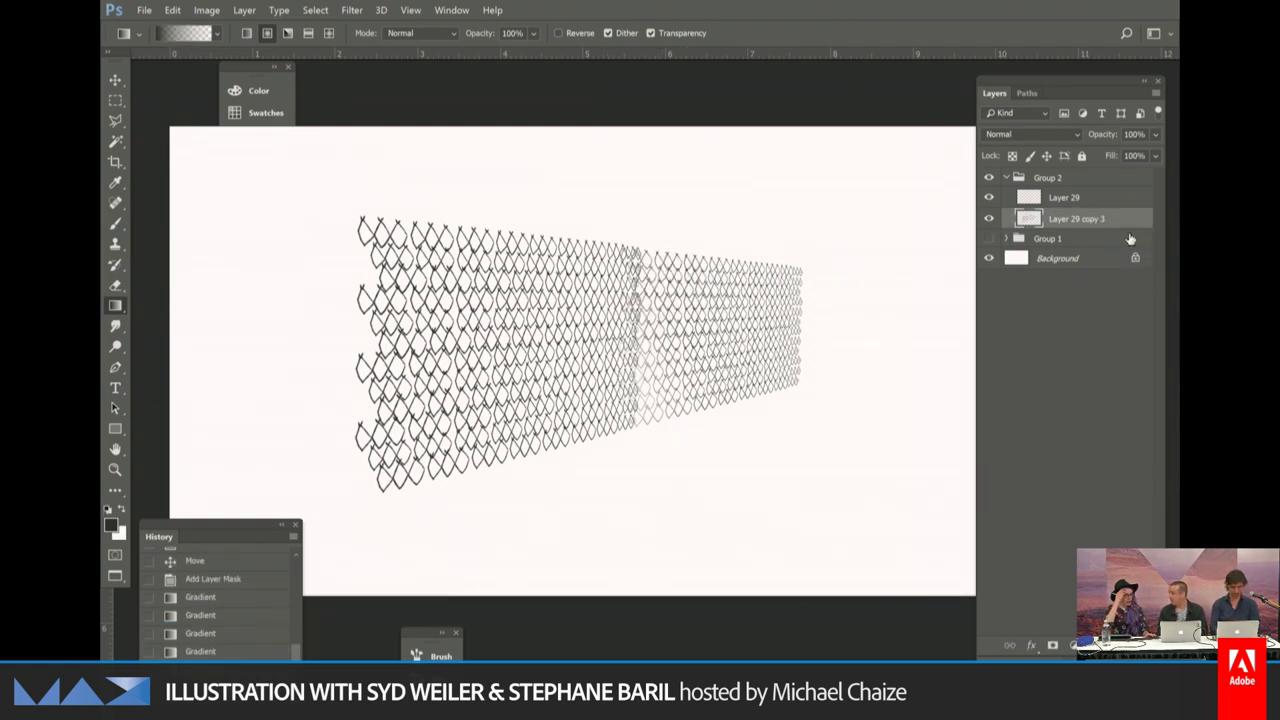
Select Layer 29 and set the foreground colour to a medium green with a hue of 88°.
{"action": "left_click", "coordinate": [1090, 204]}
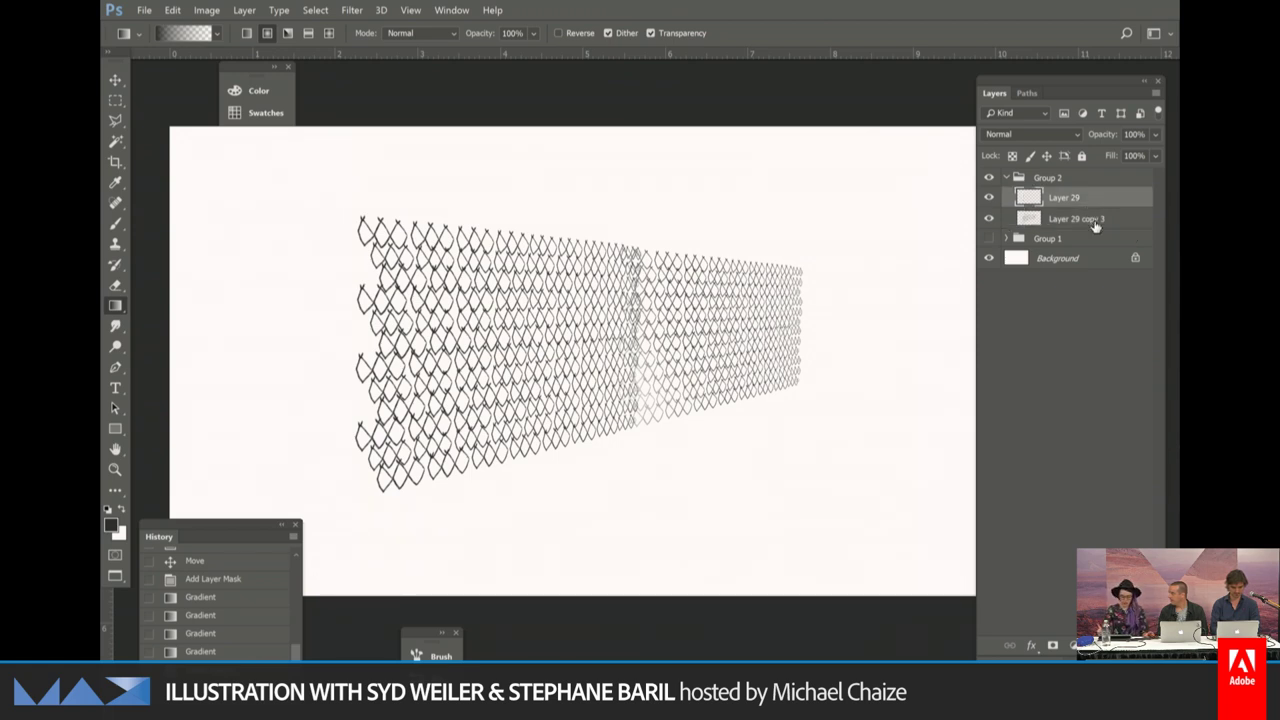
{"action": "left_click", "coordinate": [111, 524]}
{"action": "left_click", "coordinate": [630, 527]}
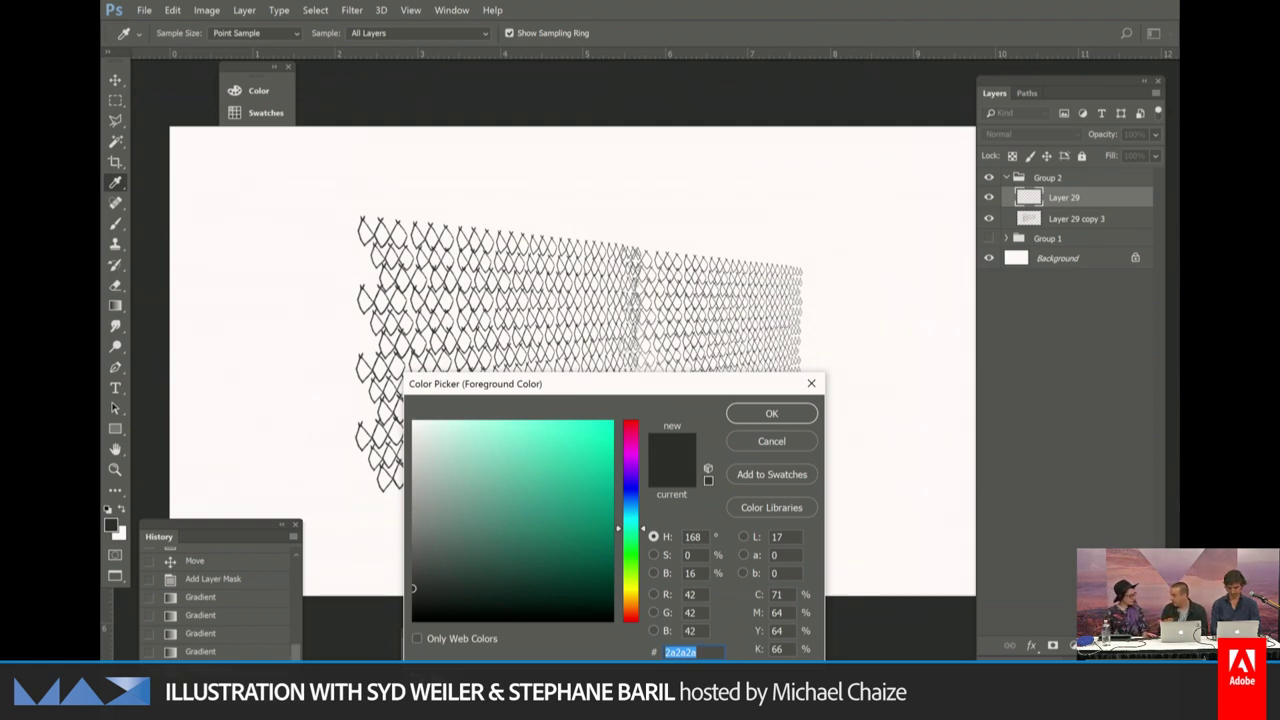
{"action": "left_click_drag", "start_coordinate": [630, 527], "coordinate": [630, 573]}
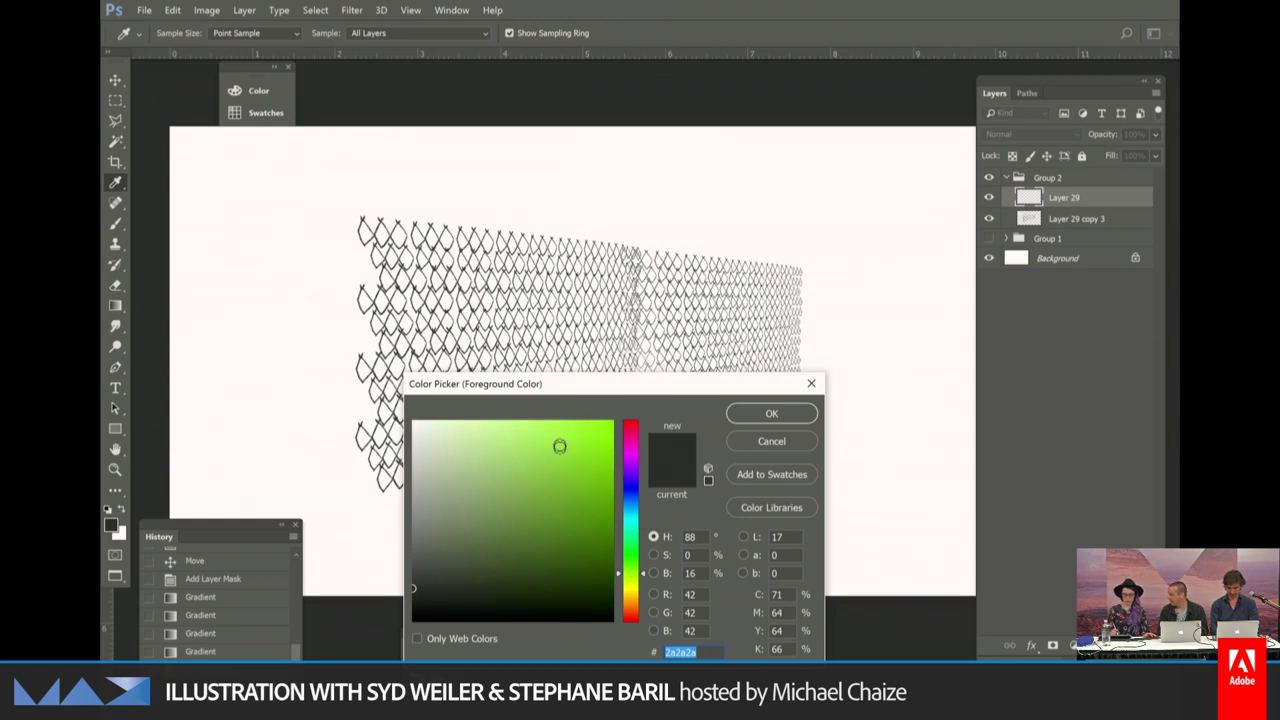
{"action": "left_click_drag", "start_coordinate": [560, 446], "coordinate": [579, 494]}
{"action": "left_click", "coordinate": [771, 414]}
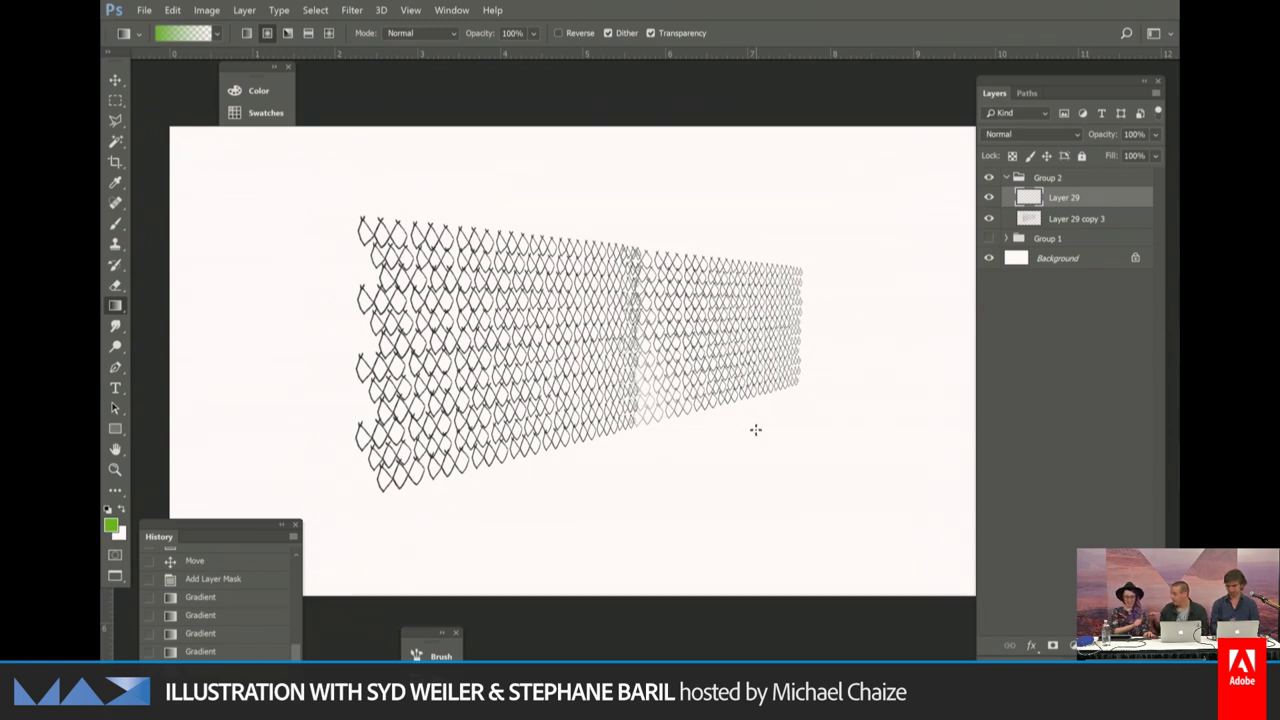
Add a blank layer directly above the merged fence layer and open the Vanishing Point filter on it.
{"action": "left_click", "coordinate": [1072, 221]}
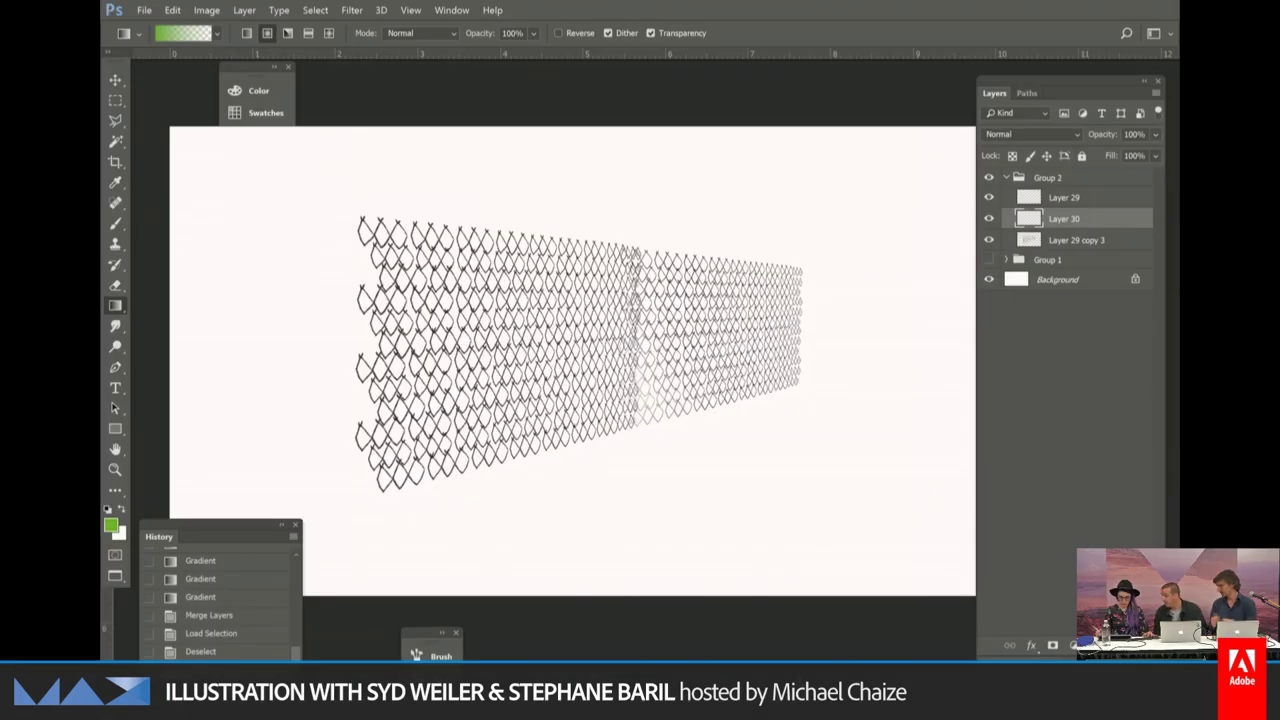
{"action": "left_click", "coordinate": [360, 12]}
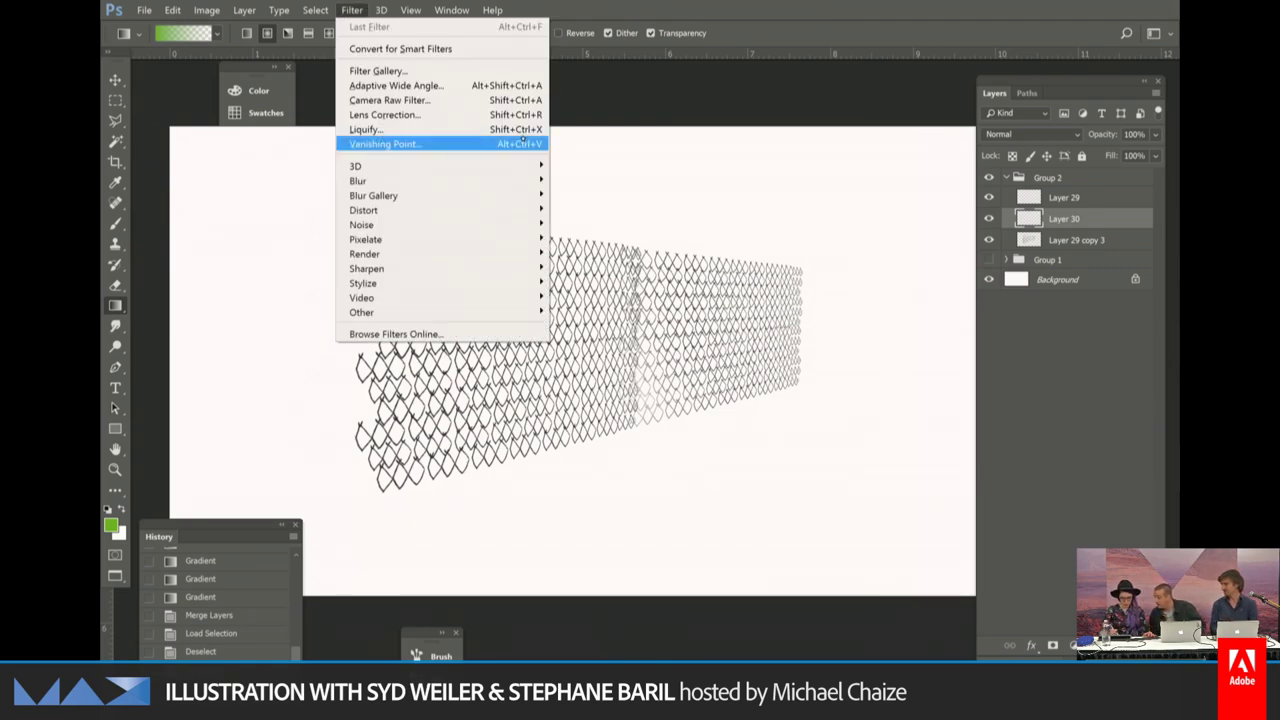
{"action": "left_click", "coordinate": [385, 143]}
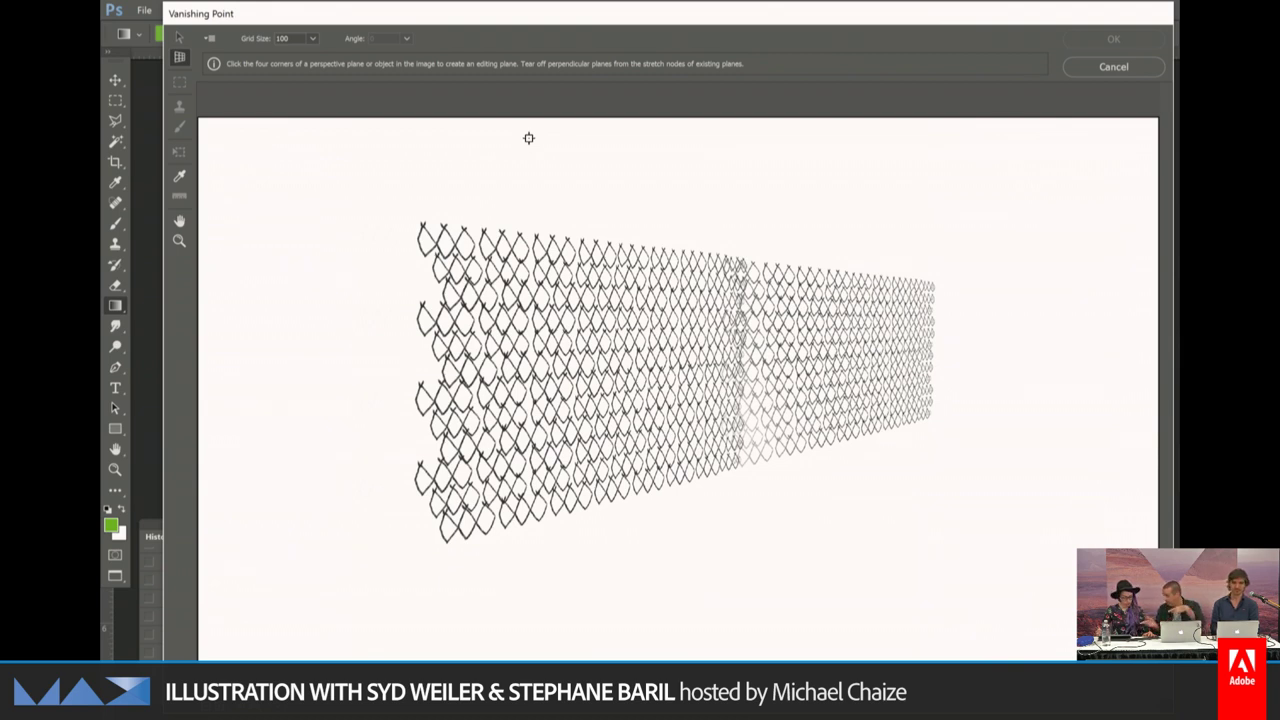
Create a four-cornered perspective plane surrounding the whole fence.
{"action": "left_click", "coordinate": [1049, 200]}
{"action": "left_click", "coordinate": [1035, 522]}
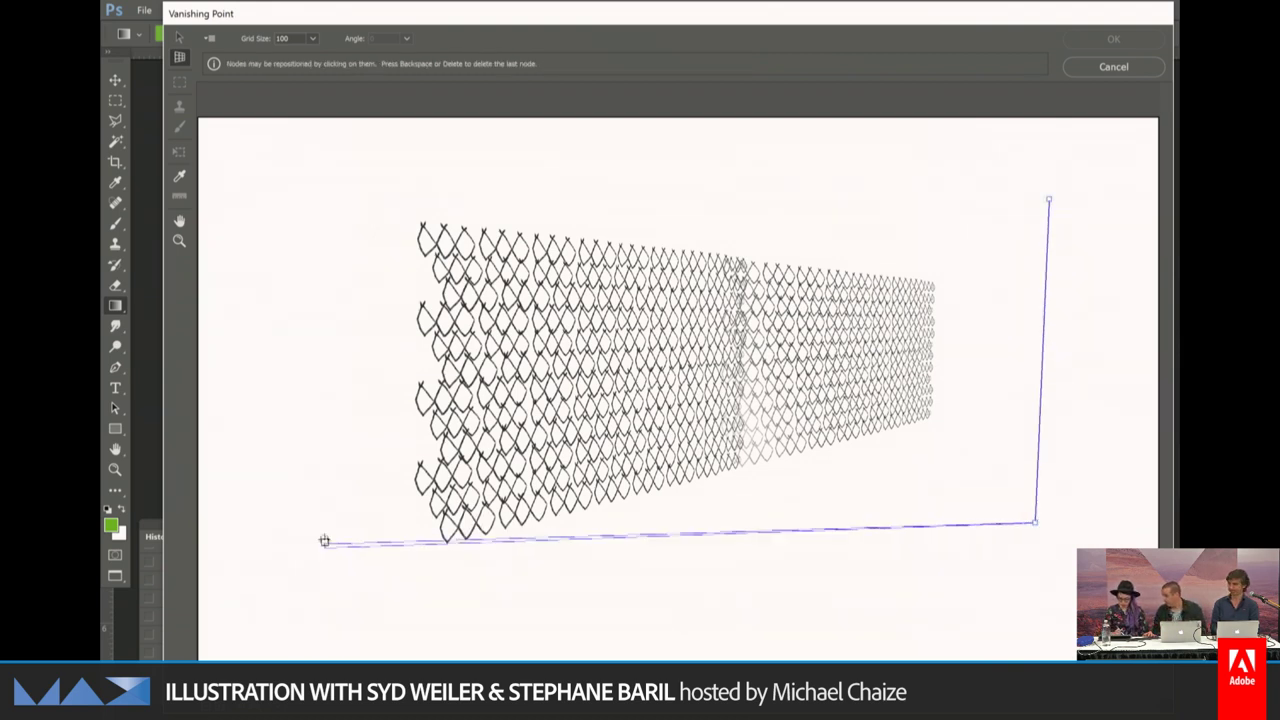
{"action": "left_click", "coordinate": [324, 541]}
{"action": "left_click", "coordinate": [314, 185]}
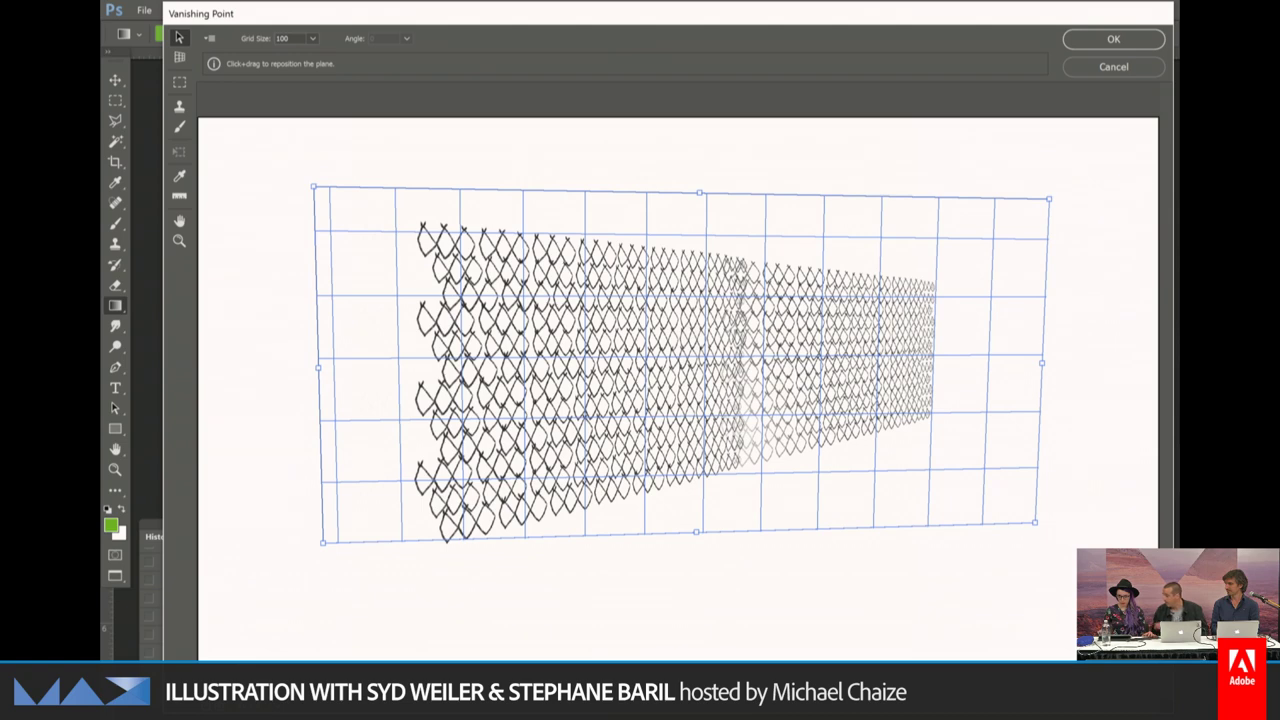
Adjust the corners of the perspective plane so its grid tapers to the right in line with the fence's perspective.
{"action": "left_click_drag", "start_coordinate": [1049, 200], "coordinate": [1034, 358]}
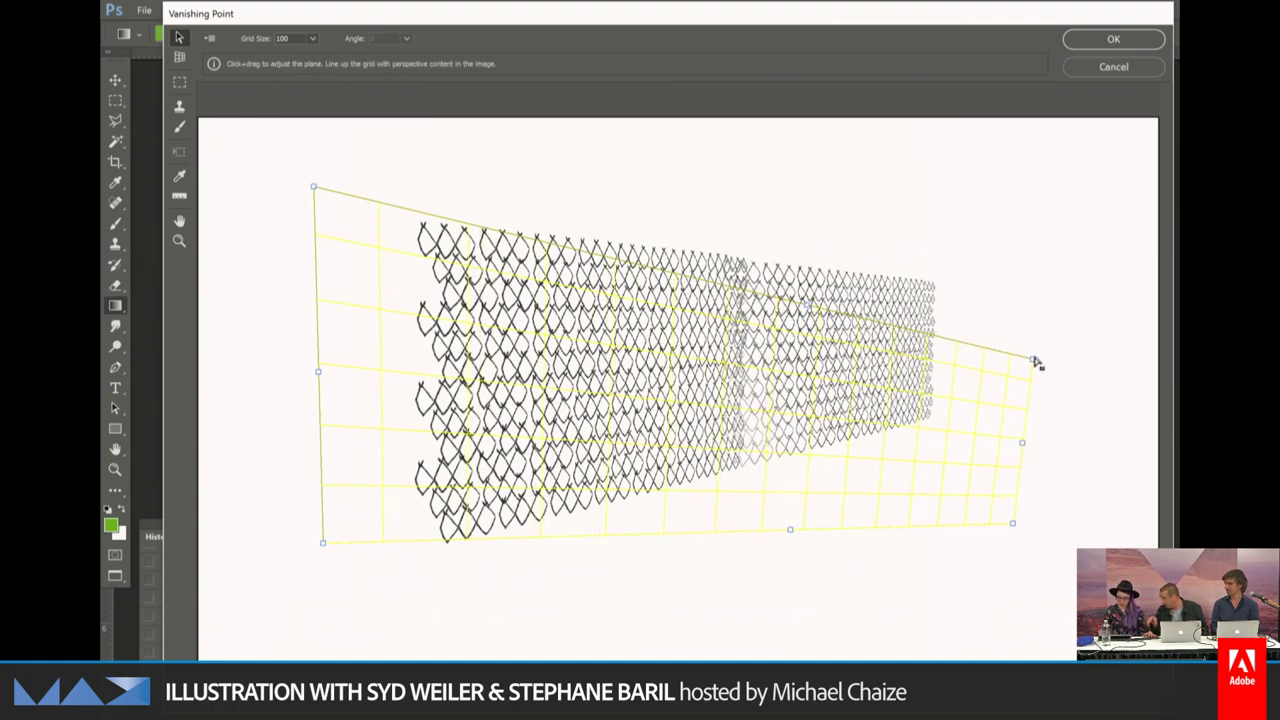
{"action": "left_click_drag", "start_coordinate": [1036, 362], "coordinate": [1042, 254]}
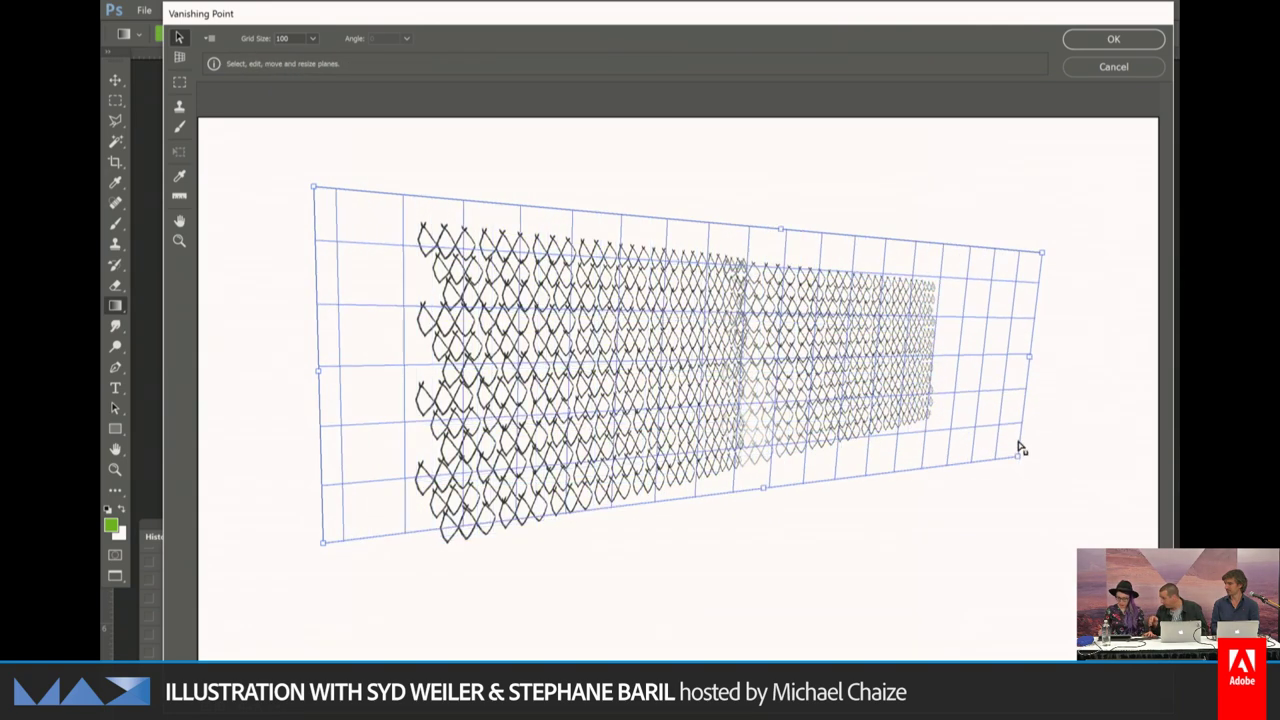
{"action": "left_click_drag", "start_coordinate": [1020, 449], "coordinate": [1026, 395]}
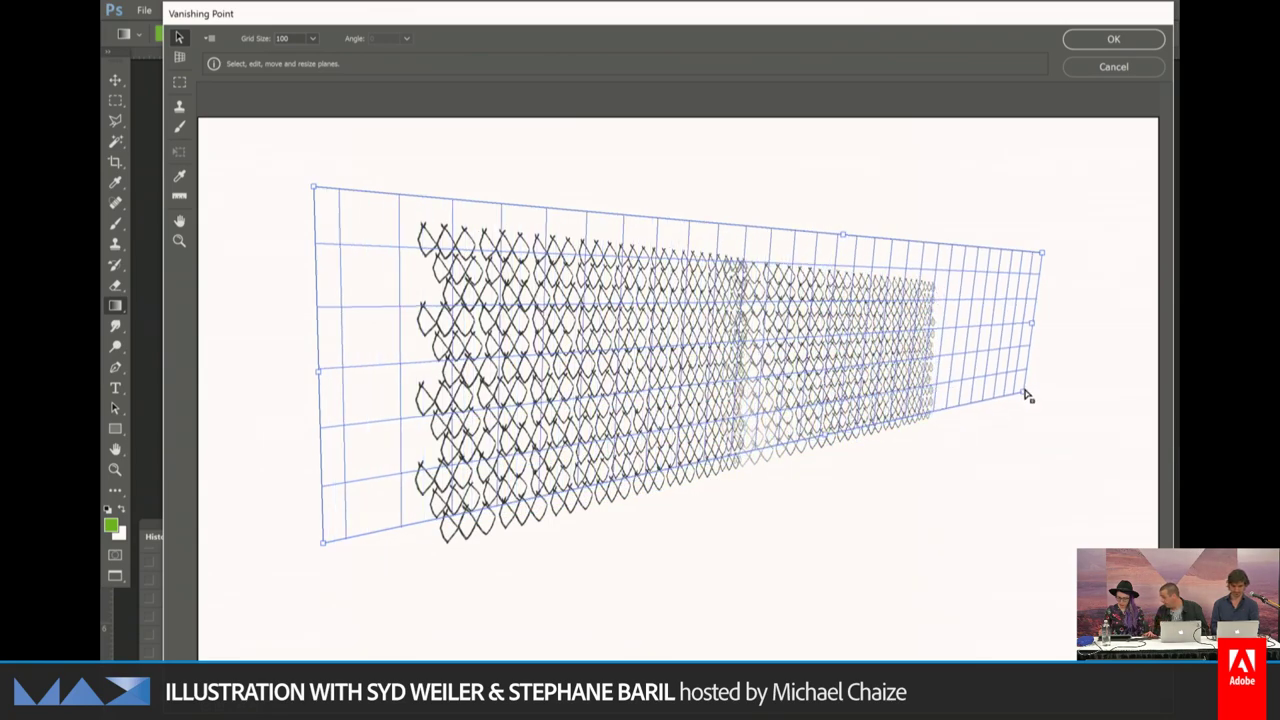
{"action": "left_click_drag", "start_coordinate": [323, 548], "coordinate": [327, 583]}
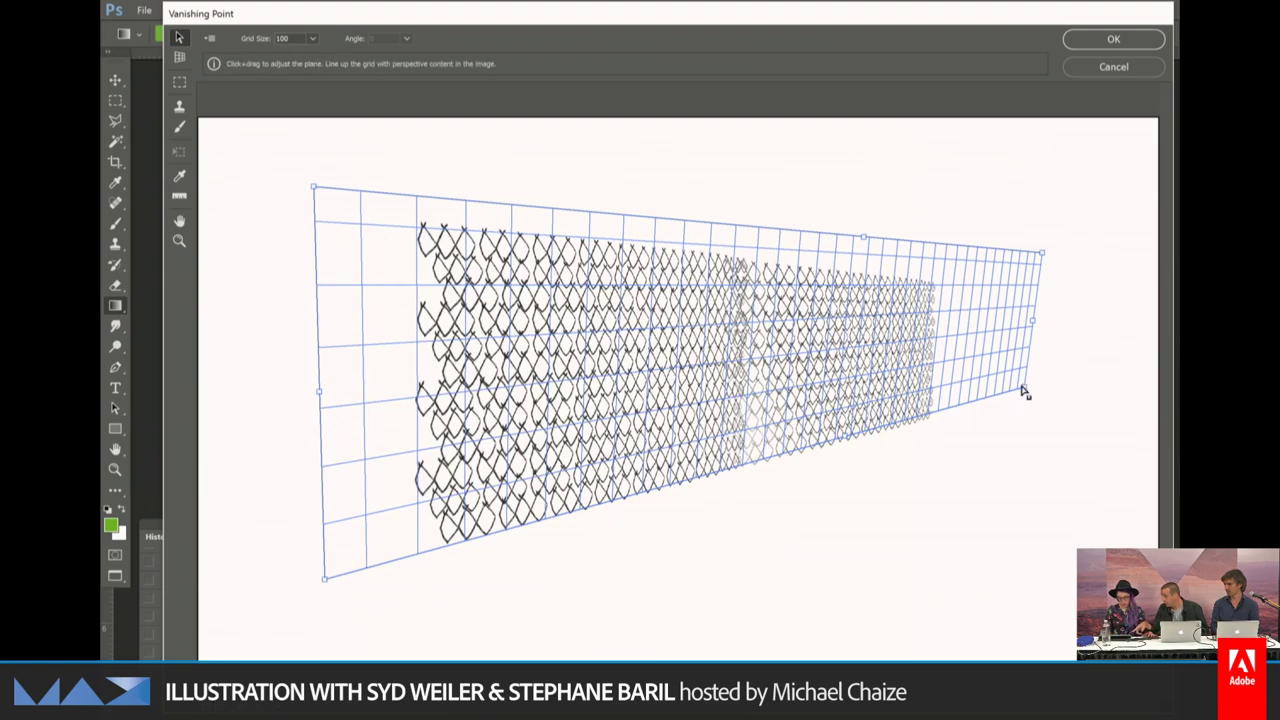
Try a green brush stroke across the lower right part of the perspective plane and undo it.
{"action": "left_click", "coordinate": [179, 126]}
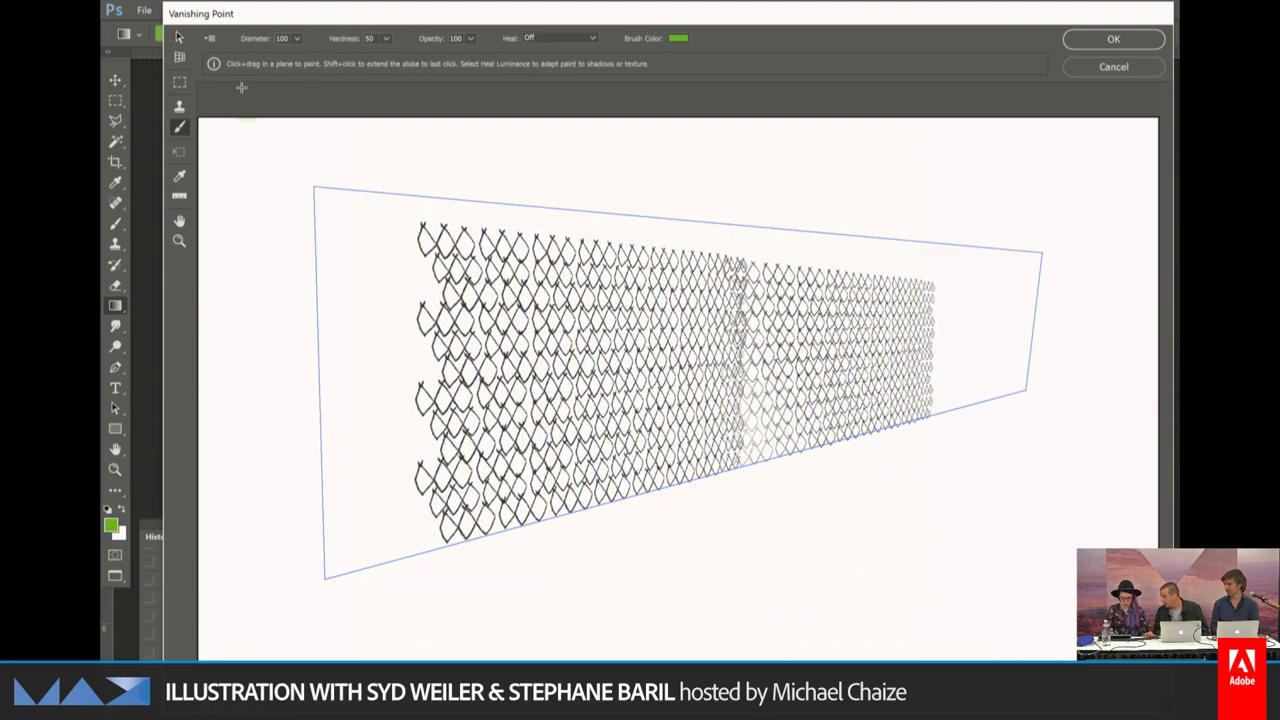
{"action": "mouse_move", "coordinate": [663, 423]}
{"action": "left_mouse_down"}
{"action": "mouse_move", "coordinate": [737, 349]}
{"action": "mouse_move", "coordinate": [971, 337]}
{"action": "left_mouse_up"}
{"action": "key", "text": "ctrl+z"}
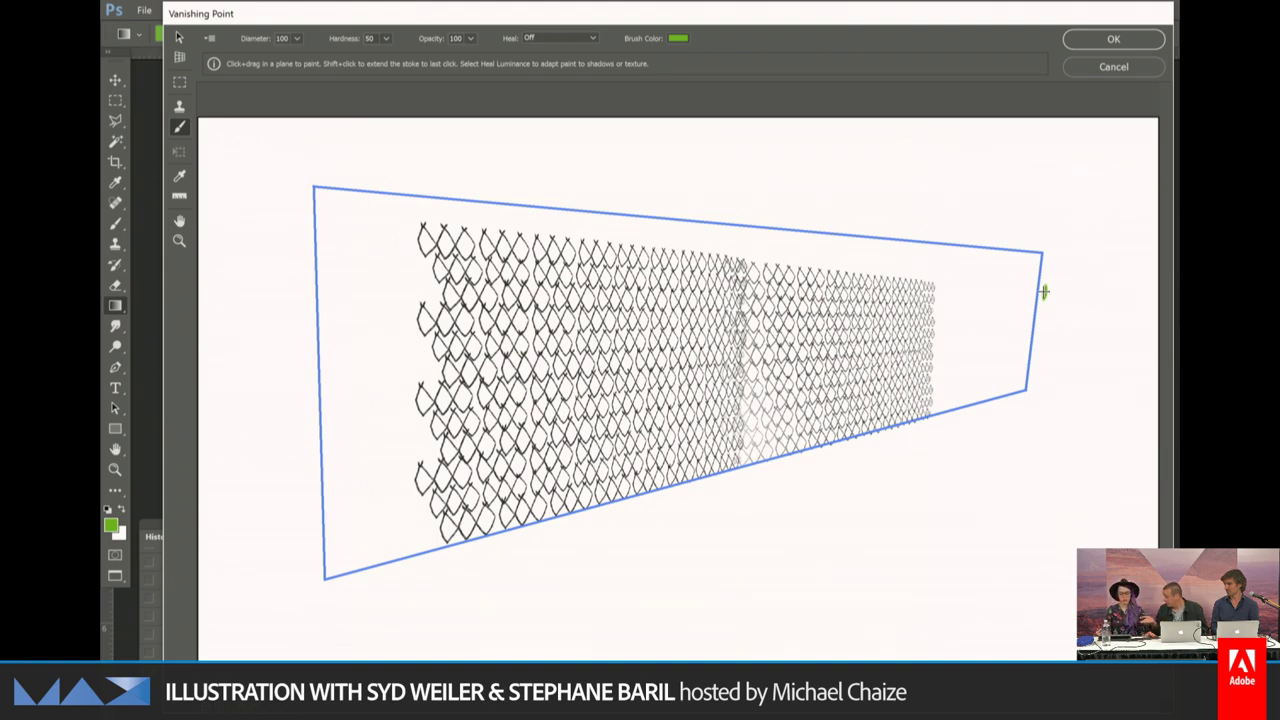
Paste the copied fence into the Vanishing Point view and try to move it onto the perspective plane.
{"action": "key", "text": "ctrl+v"}
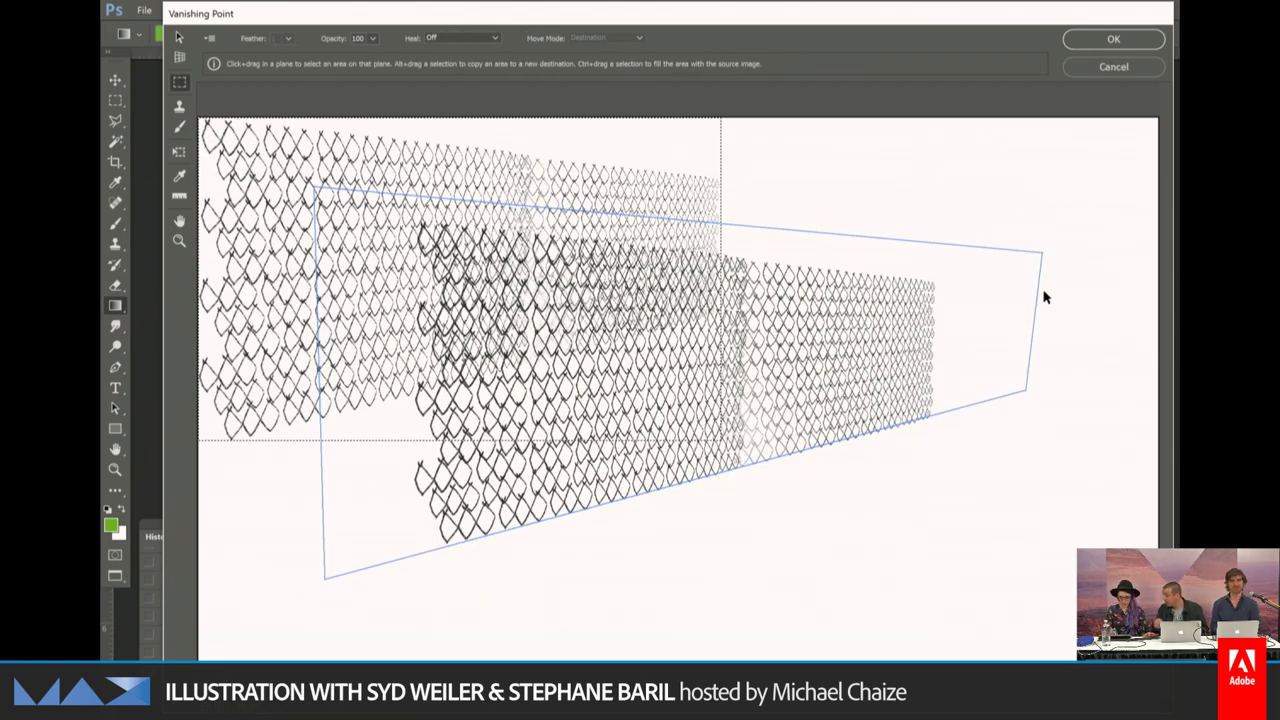
{"action": "key", "text": "v"}
{"action": "mouse_move", "coordinate": [393, 334]}
{"action": "left_mouse_down"}
{"action": "mouse_move", "coordinate": [437, 367]}
{"action": "mouse_move", "coordinate": [400, 350]}
{"action": "left_mouse_up"}
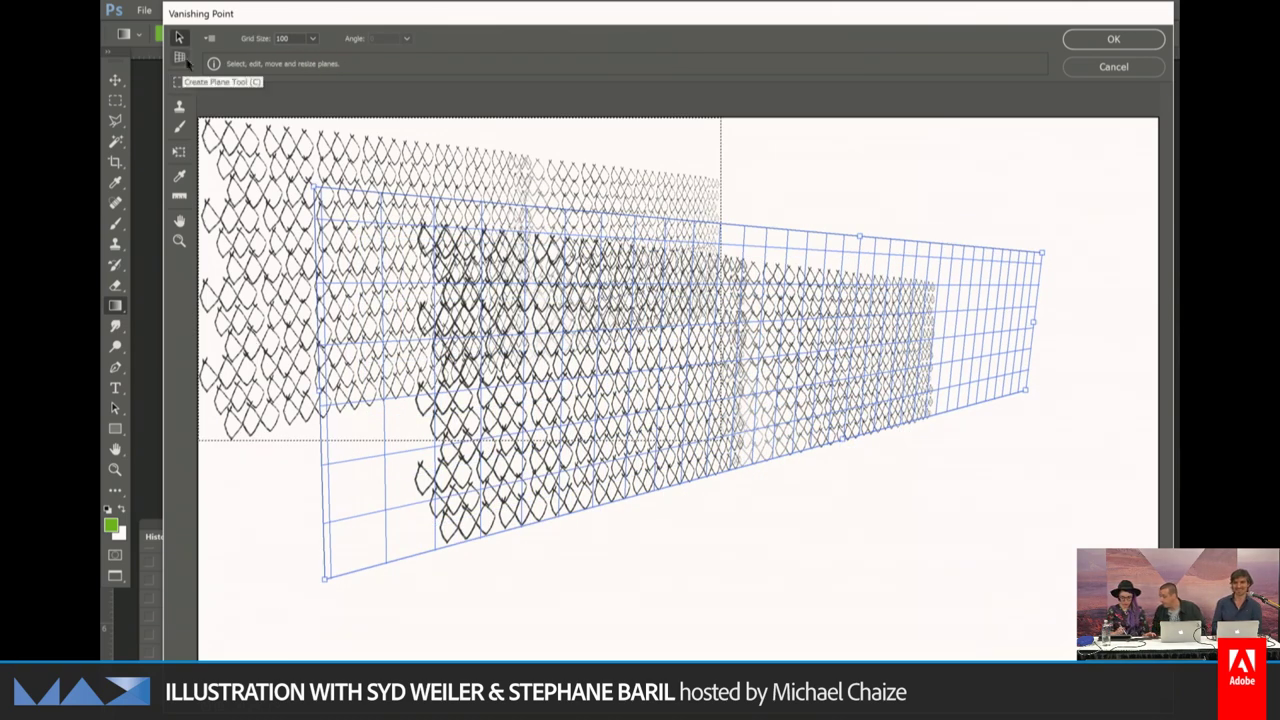
{"action": "left_click", "coordinate": [270, 178]}
{"action": "left_click", "coordinate": [179, 82]}
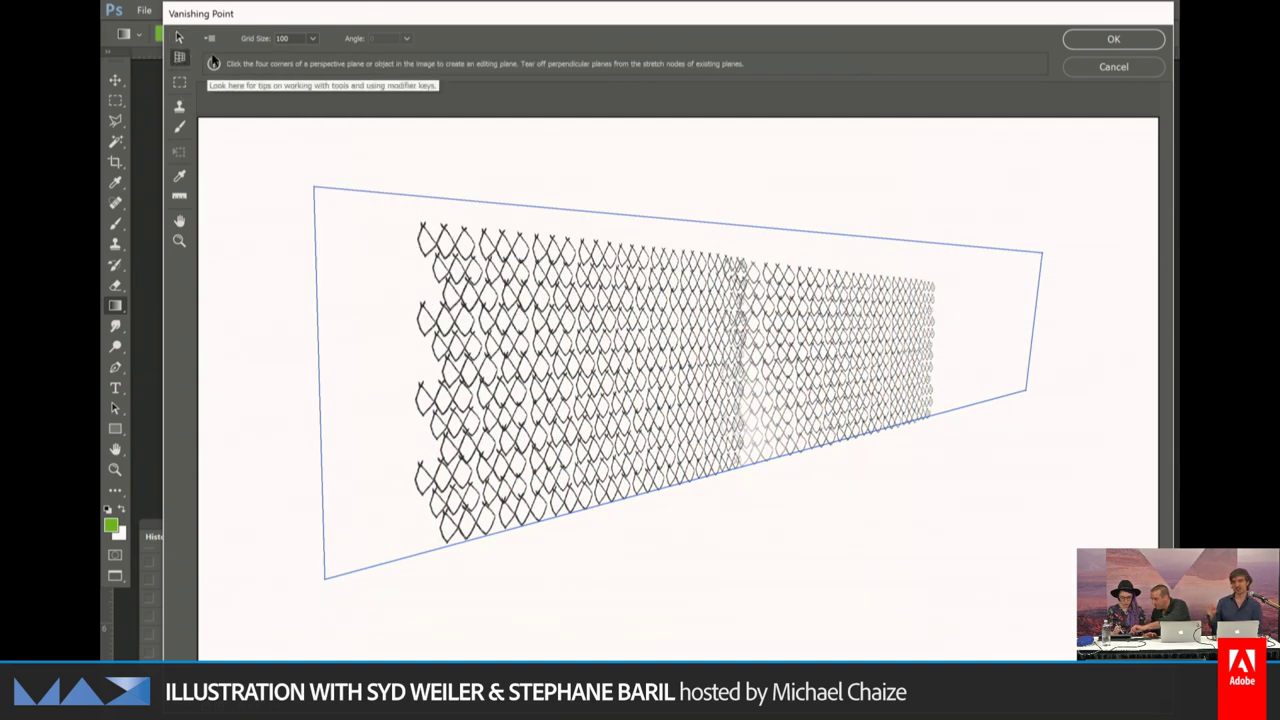
Paste the copied fence again, place it inside the perspective plane, and try several positions along the plane.
{"action": "key", "text": "ctrl+v"}
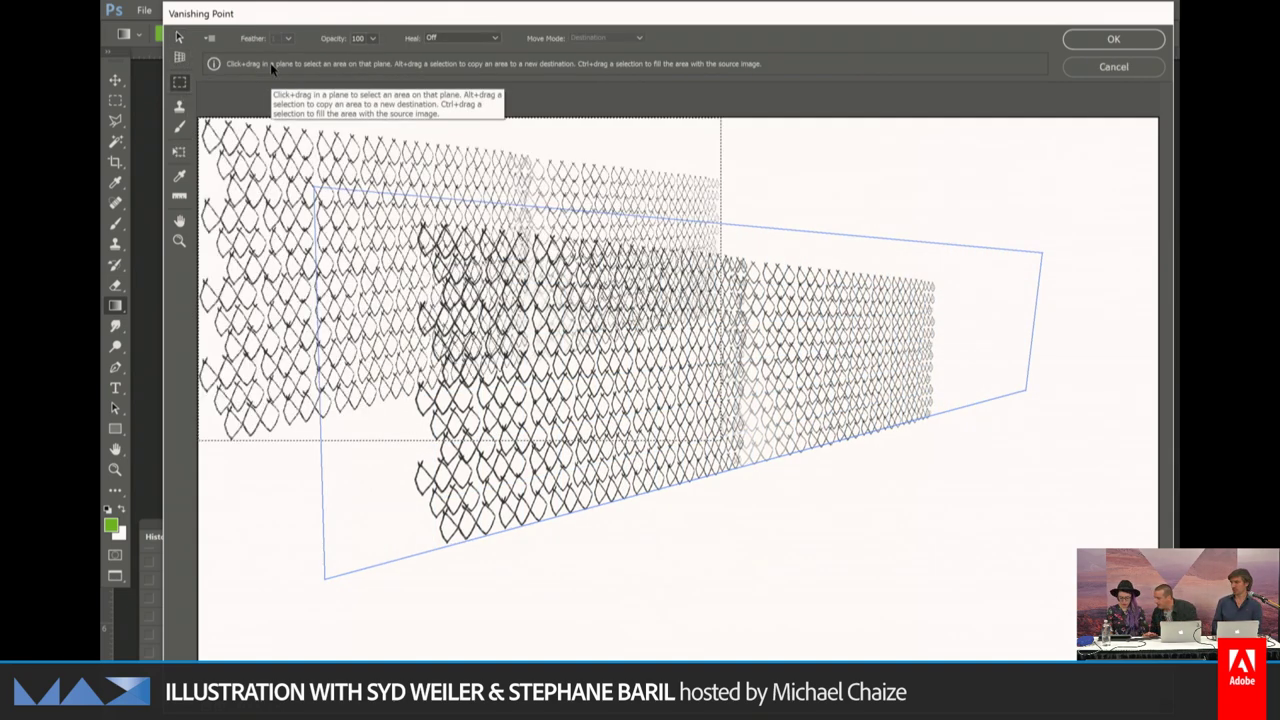
{"action": "left_click_drag", "start_coordinate": [272, 148], "coordinate": [583, 443]}
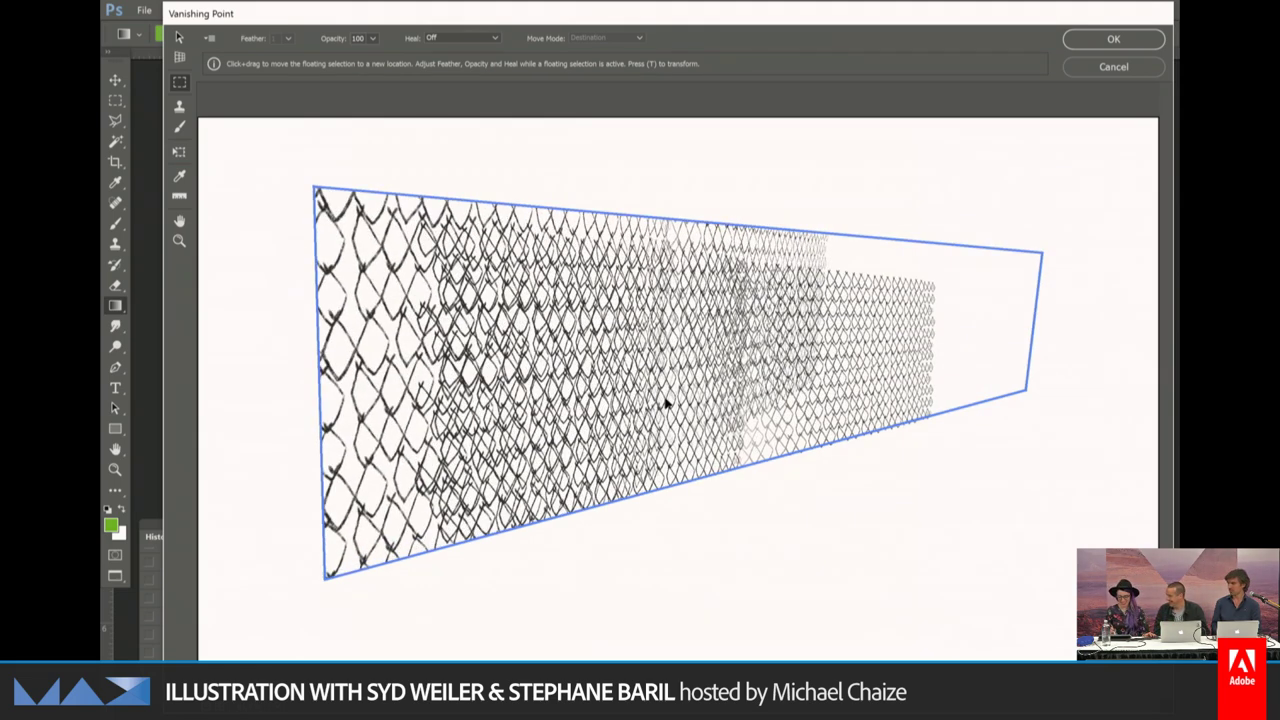
{"action": "left_click_drag", "start_coordinate": [645, 405], "coordinate": [463, 365]}
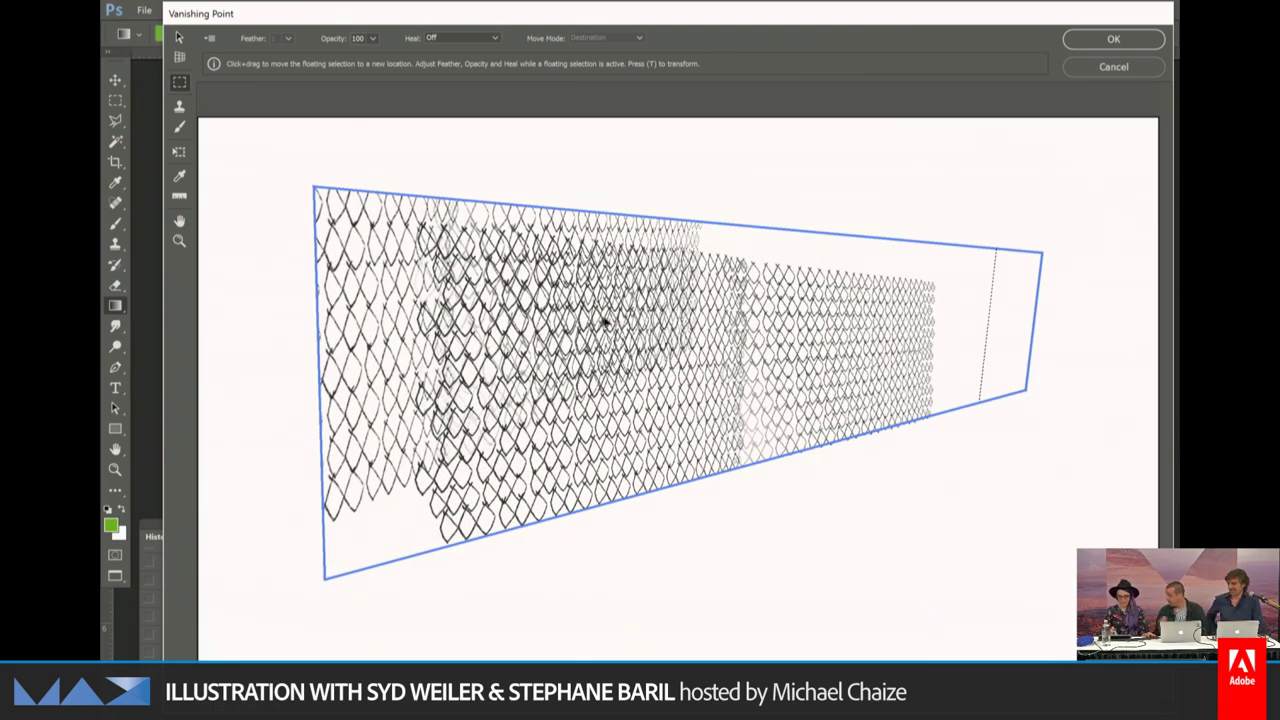
{"action": "left_click_drag", "start_coordinate": [611, 329], "coordinate": [726, 454]}
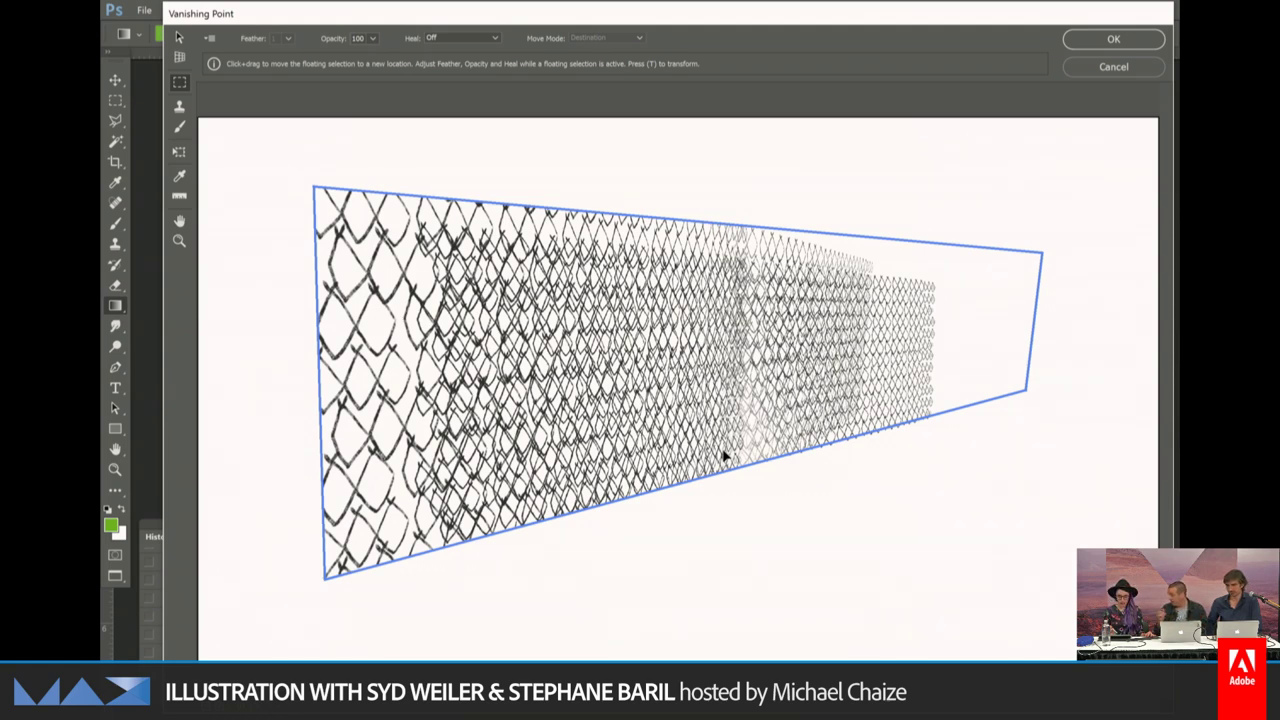
{"action": "left_click_drag", "start_coordinate": [731, 397], "coordinate": [655, 400]}
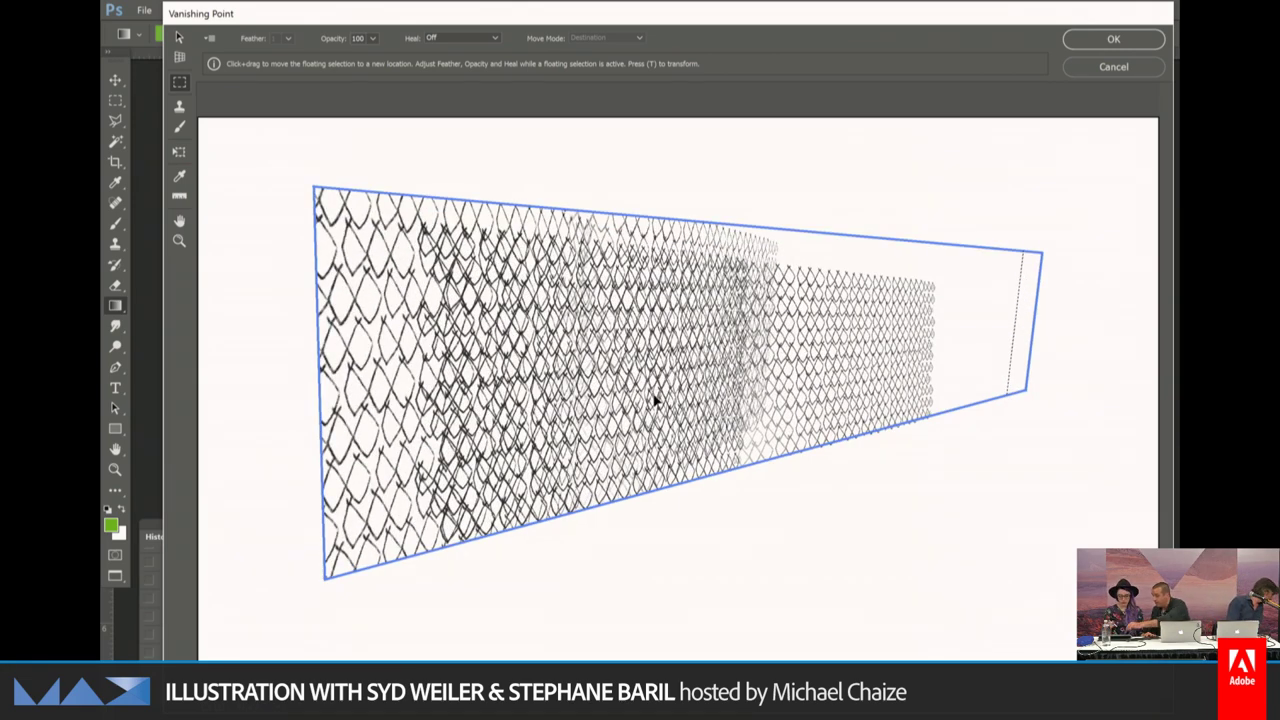
Check the Vanishing Point display and export options, and close the filter without applying its changes.
{"action": "left_click", "coordinate": [209, 38]}
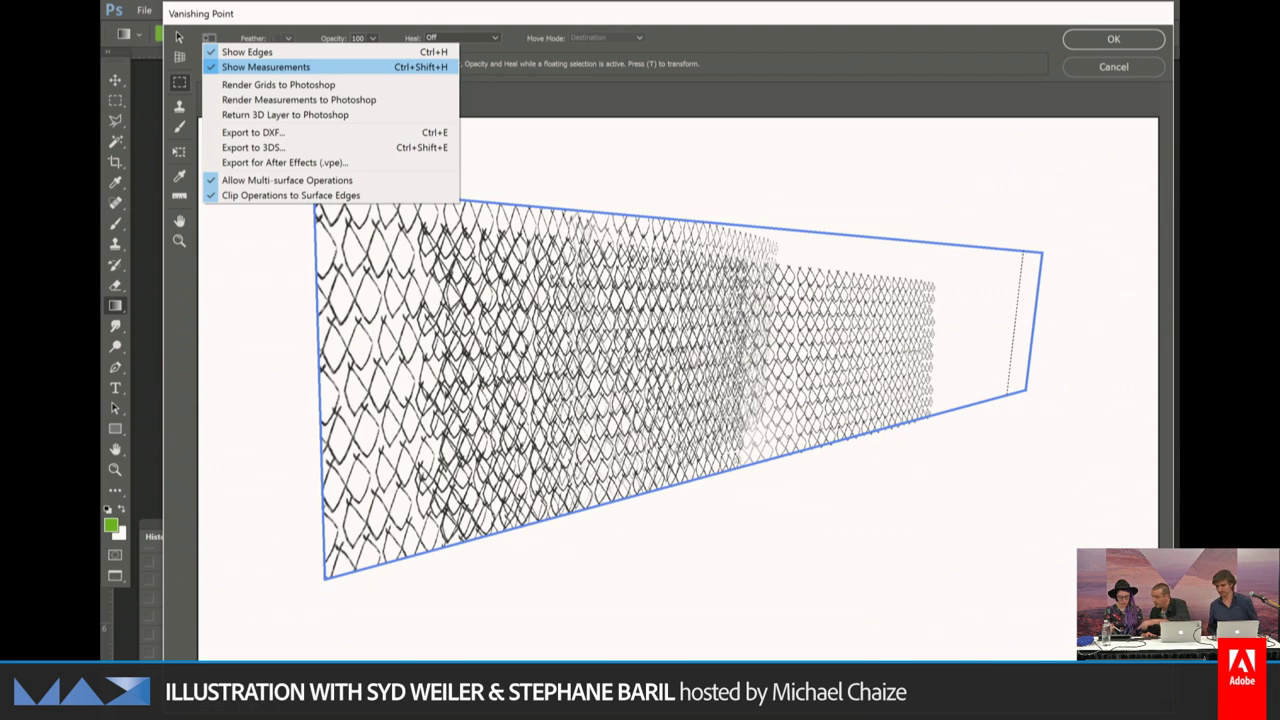
{"action": "left_click", "coordinate": [340, 85]}
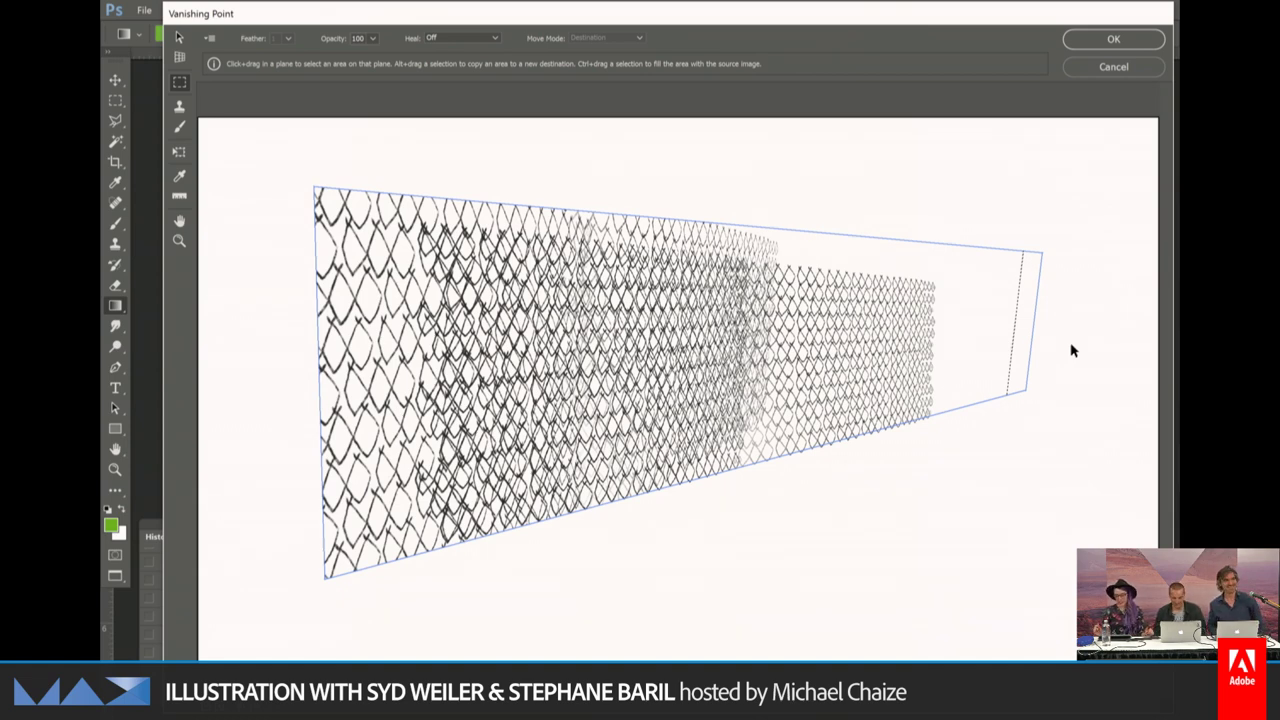
{"action": "left_click", "coordinate": [1128, 67]}
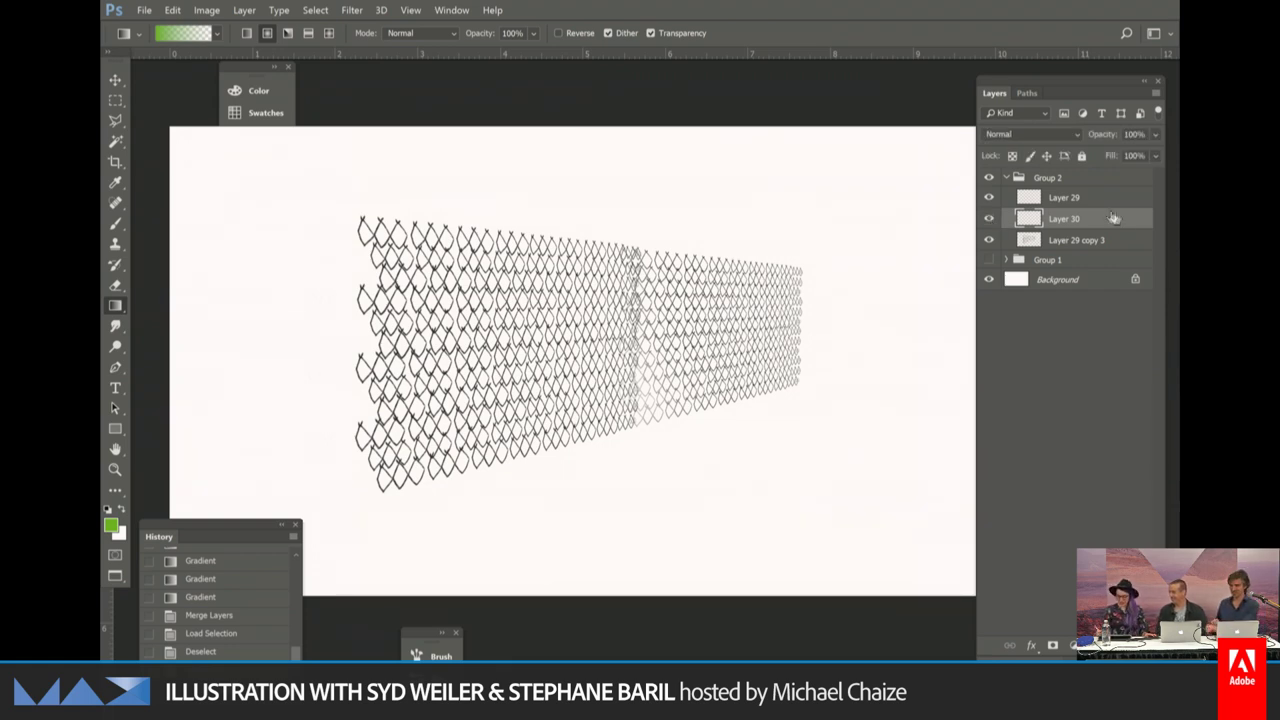
Place the empty Layer 30 beneath the fence layer Layer 29 copy 3 and switch to the Gradient tool.
{"action": "key", "text": "b"}
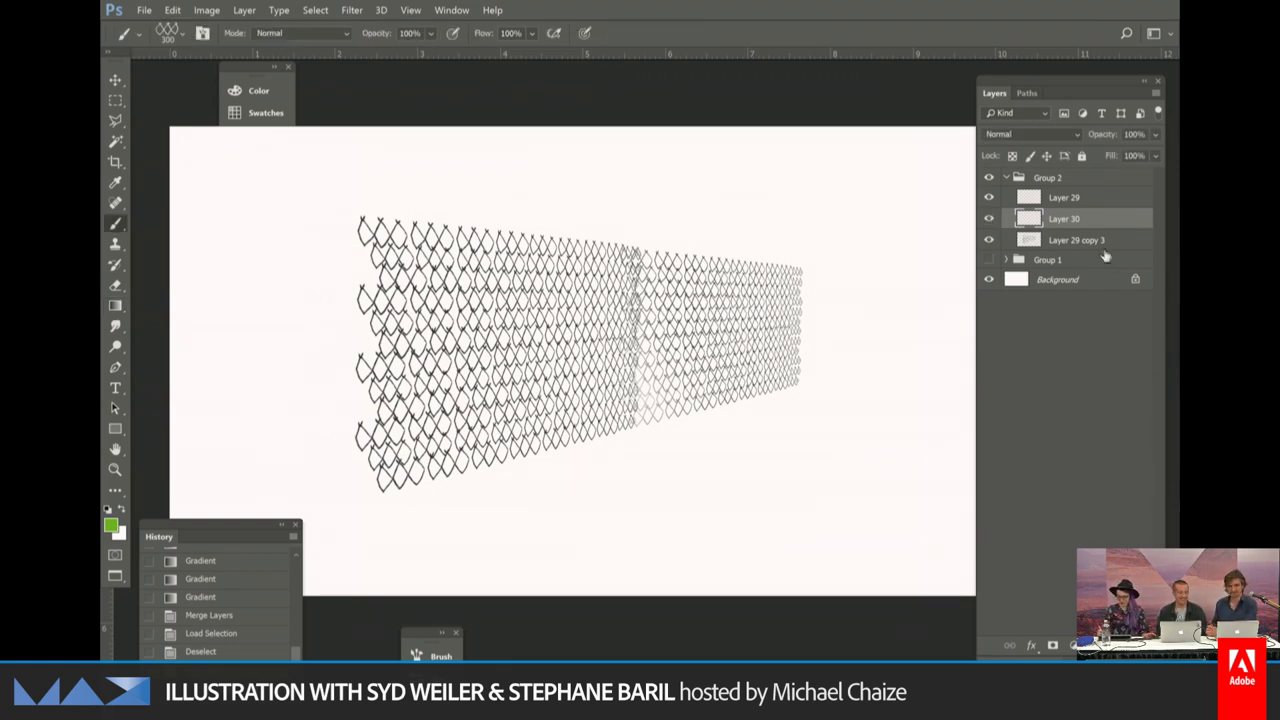
{"action": "left_click_drag", "start_coordinate": [1100, 250], "coordinate": [1103, 253]}
{"action": "key", "text": "g"}
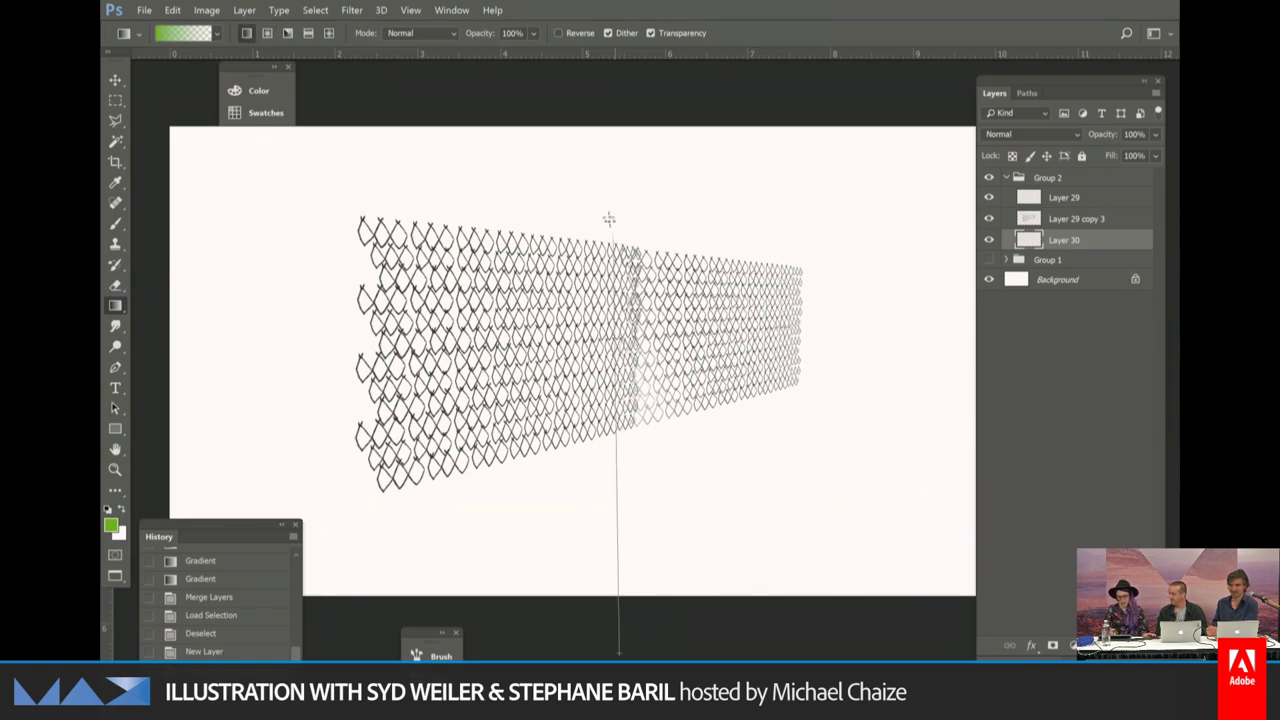
Try green-to-transparent linear gradients rising from below the canvas on Layer 30, and undo each one.
{"action": "left_click_drag", "start_coordinate": [609, 153], "coordinate": [610, 152]}
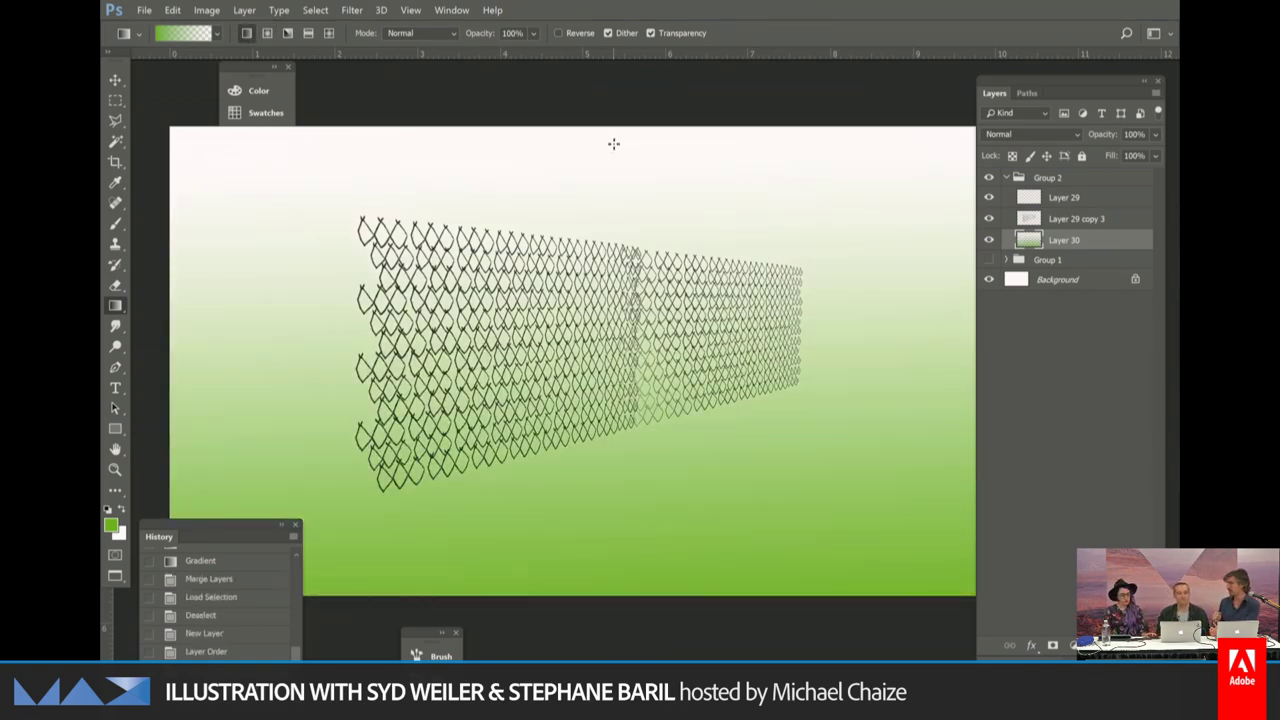
{"action": "key", "text": "ctrl+z"}
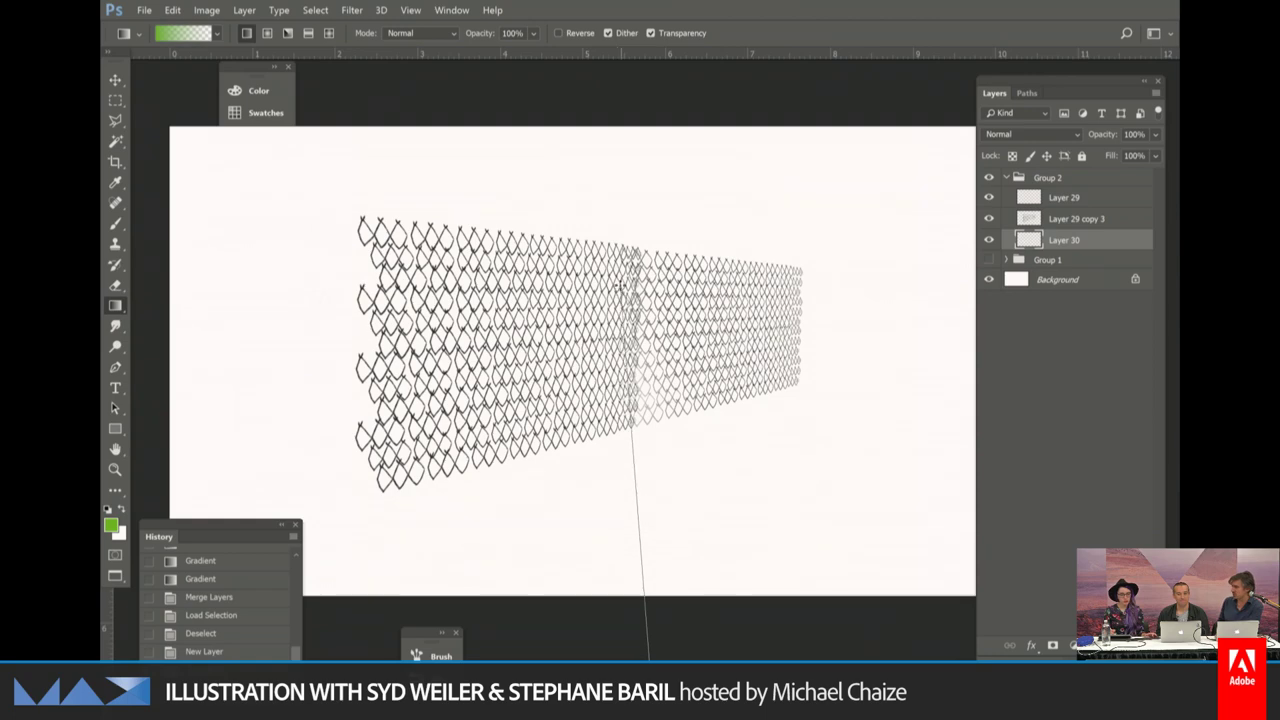
{"action": "left_click_drag", "start_coordinate": [619, 276], "coordinate": [632, 246]}
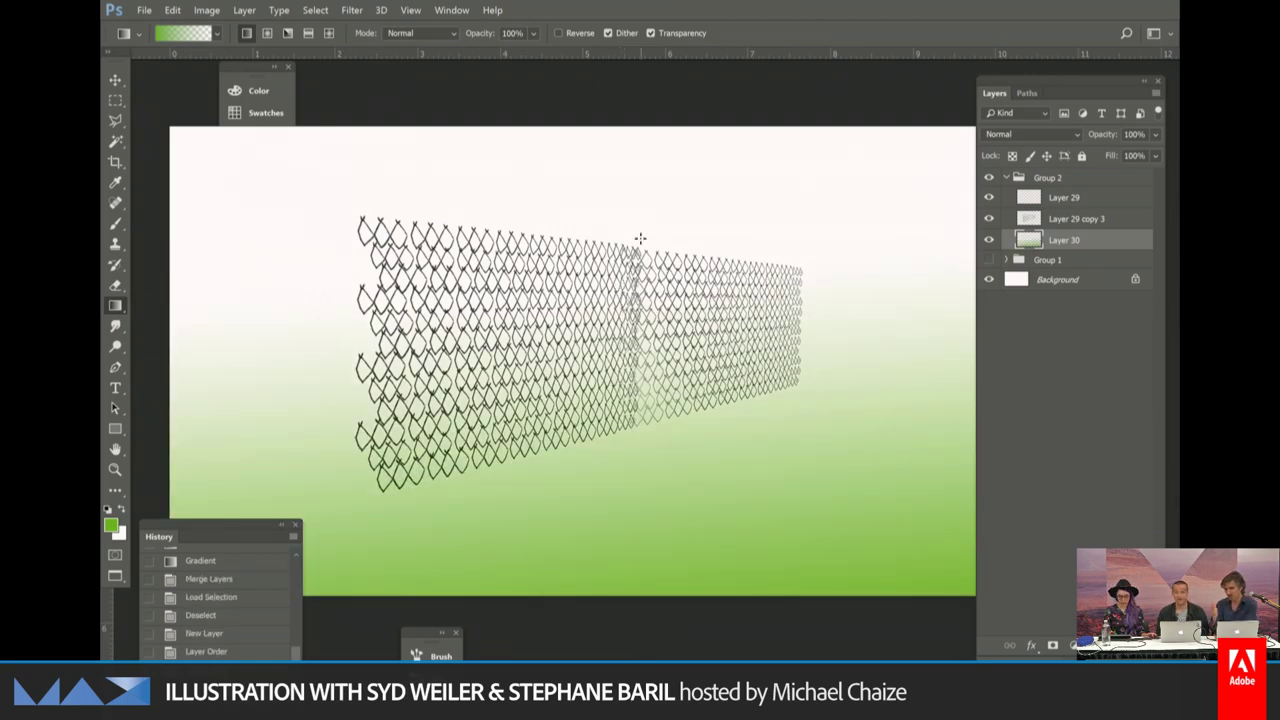
{"action": "key", "text": "ctrl+z"}
Build up a strong green ground on Layer 30 with overlapping linear gradients that fade toward the canvas top.
{"action": "left_click_drag", "start_coordinate": [651, 180], "coordinate": [652, 181]}
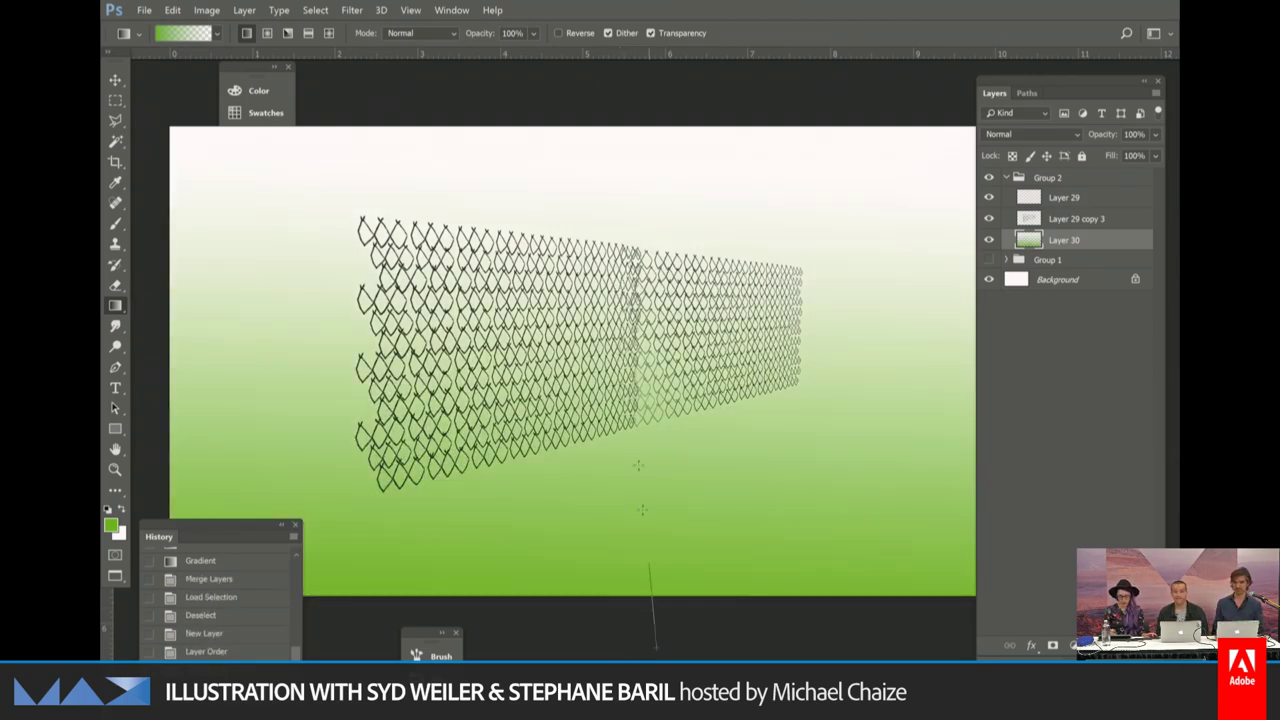
{"action": "left_click_drag", "start_coordinate": [649, 565], "coordinate": [641, 140]}
{"action": "left_click_drag", "start_coordinate": [666, 520], "coordinate": [691, 164]}
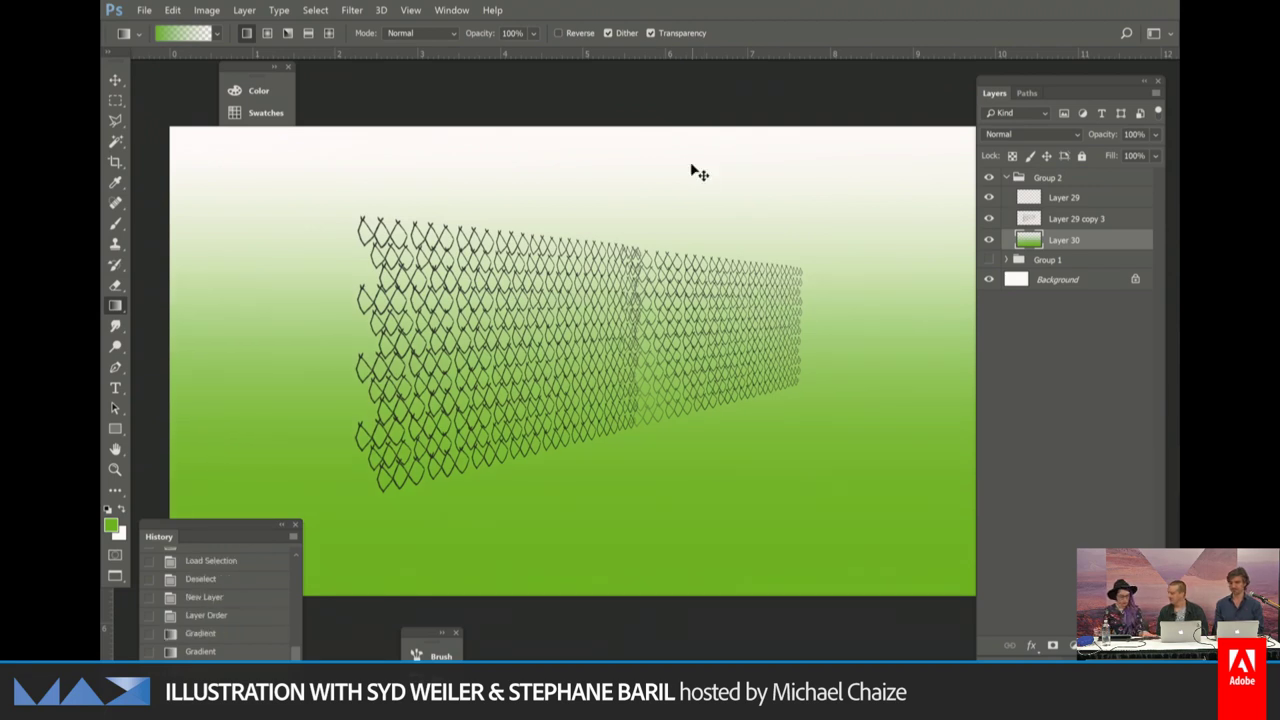
Set the green gradient's saturation to -67 and clear its upper part down to a horizon across the fence's lower half.
{"action": "key", "text": "ctrl+u"}
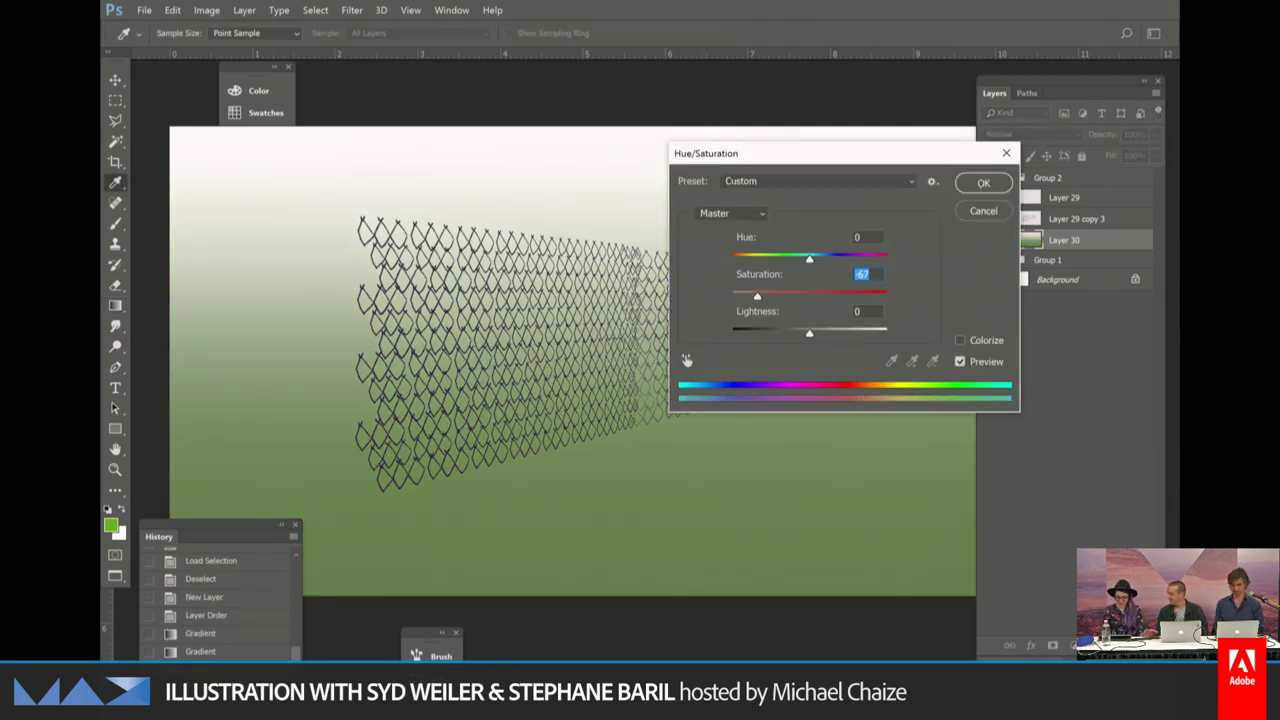
{"action": "left_click", "coordinate": [984, 183]}
{"action": "key", "text": "m"}
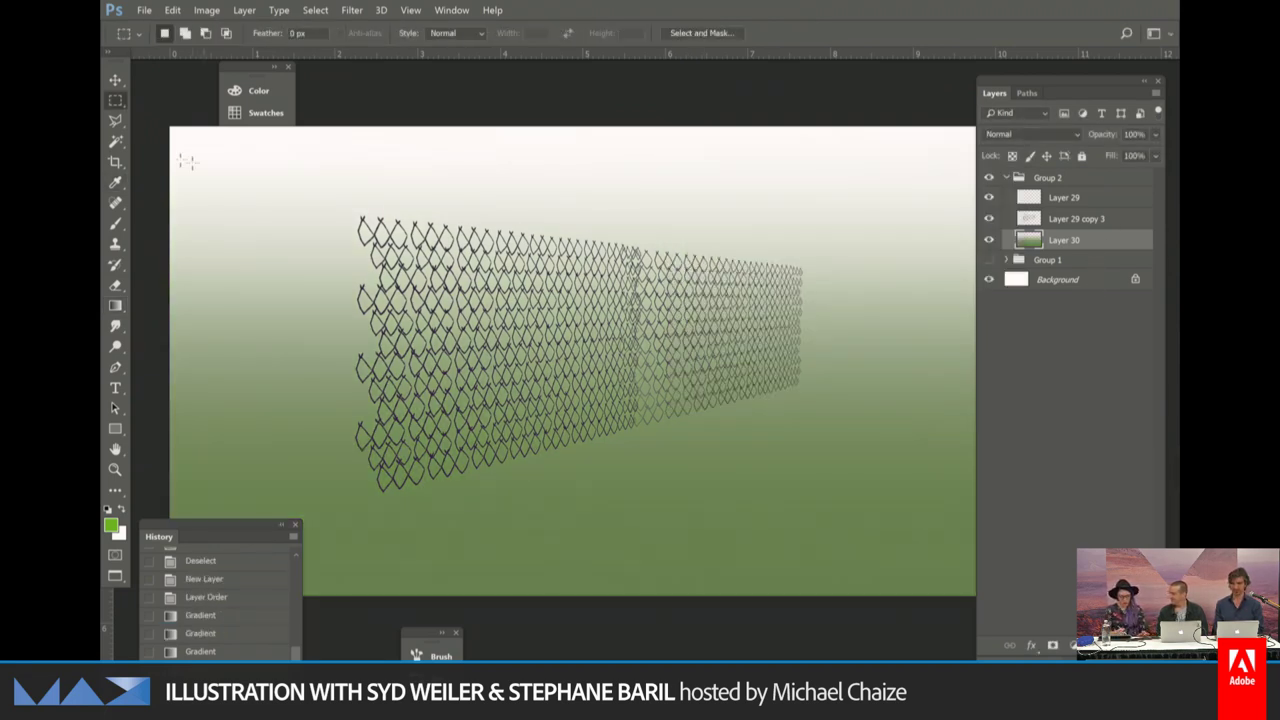
{"action": "left_click_drag", "start_coordinate": [218, 133], "coordinate": [1065, 370]}
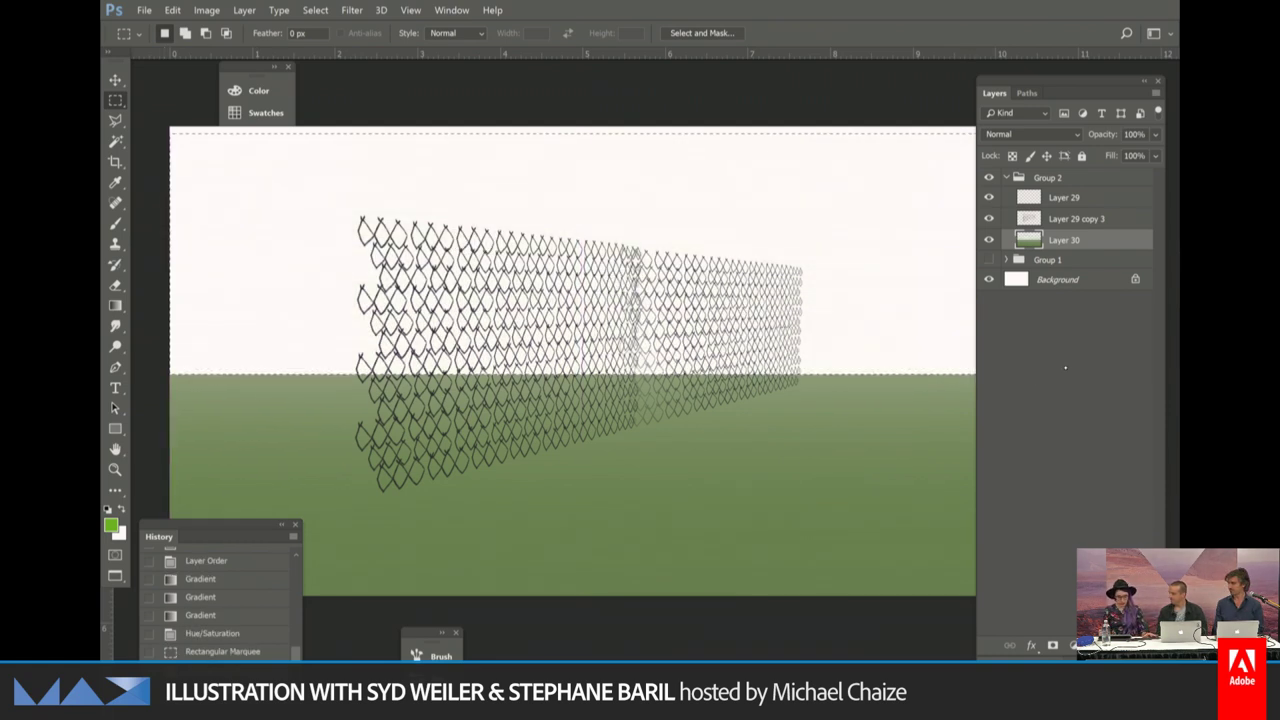
{"action": "key", "text": "ctrl+d"}
Add a new layer with a pale green gradient fading downward as the sky, and place it beneath the ground layer.
{"action": "key", "text": "ctrl+shift+alt+n"}
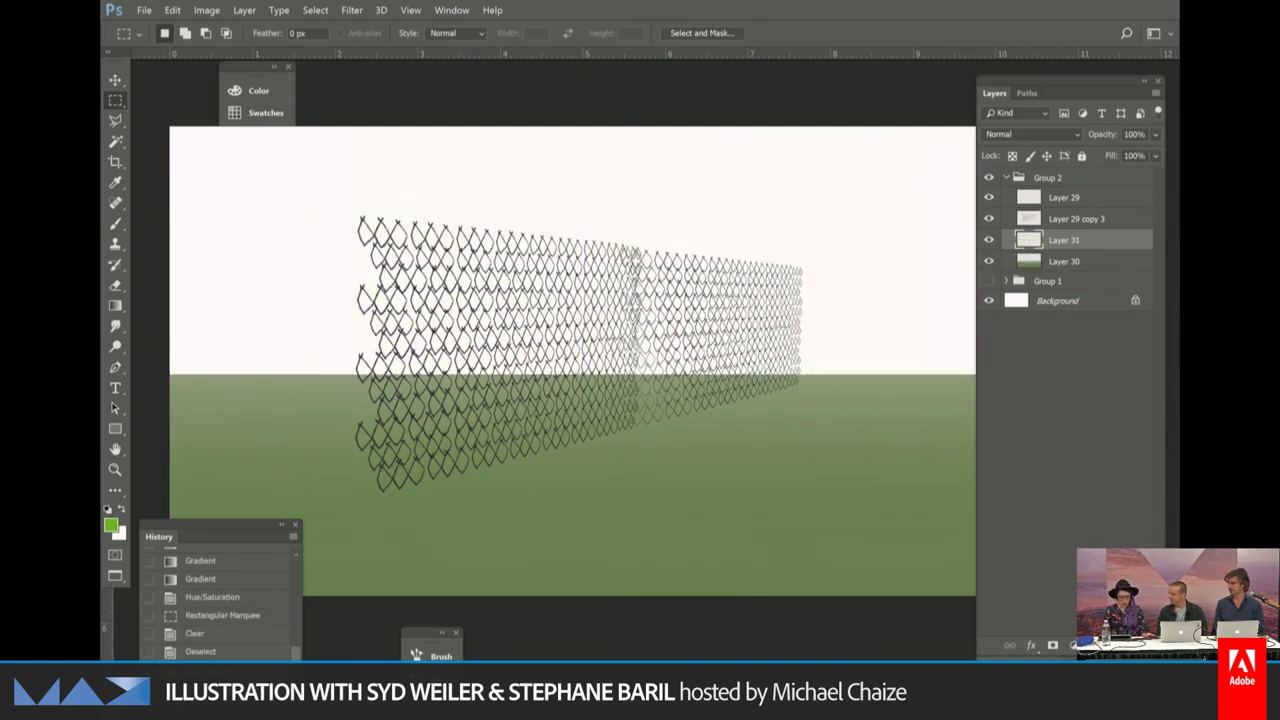
{"action": "left_click", "coordinate": [111, 523]}
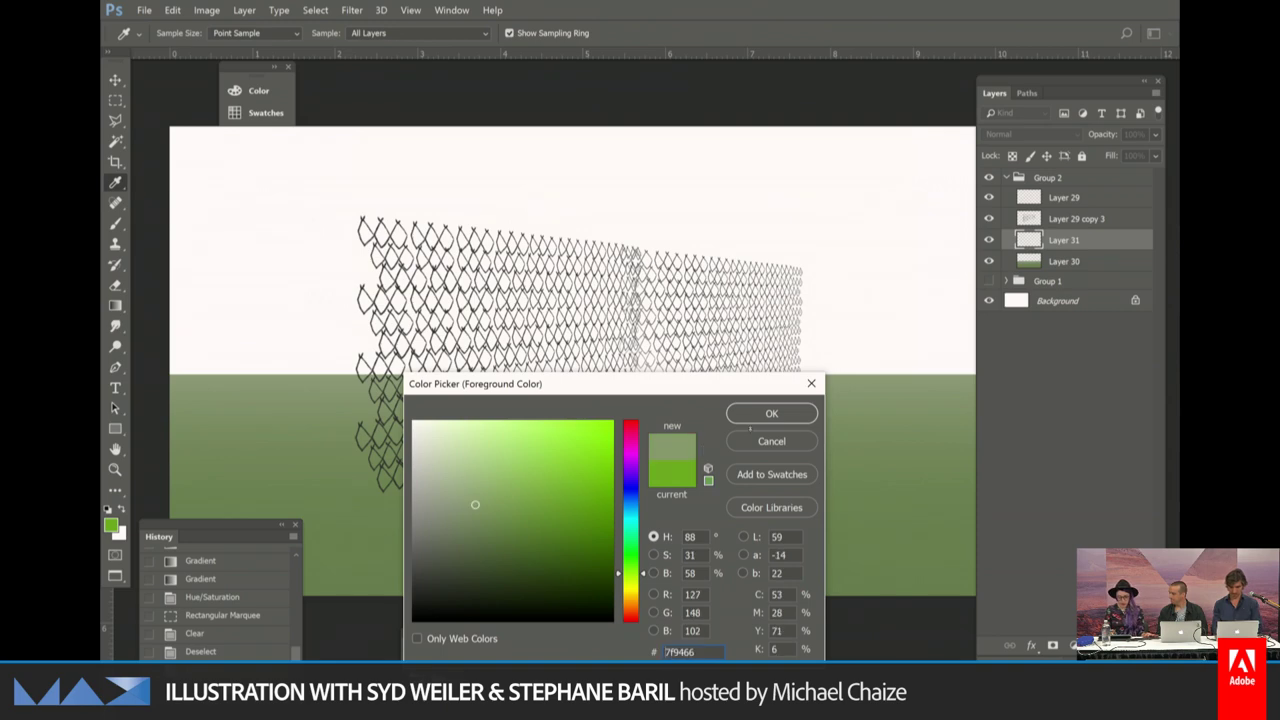
{"action": "left_click", "coordinate": [748, 414]}
{"action": "key", "text": "g"}
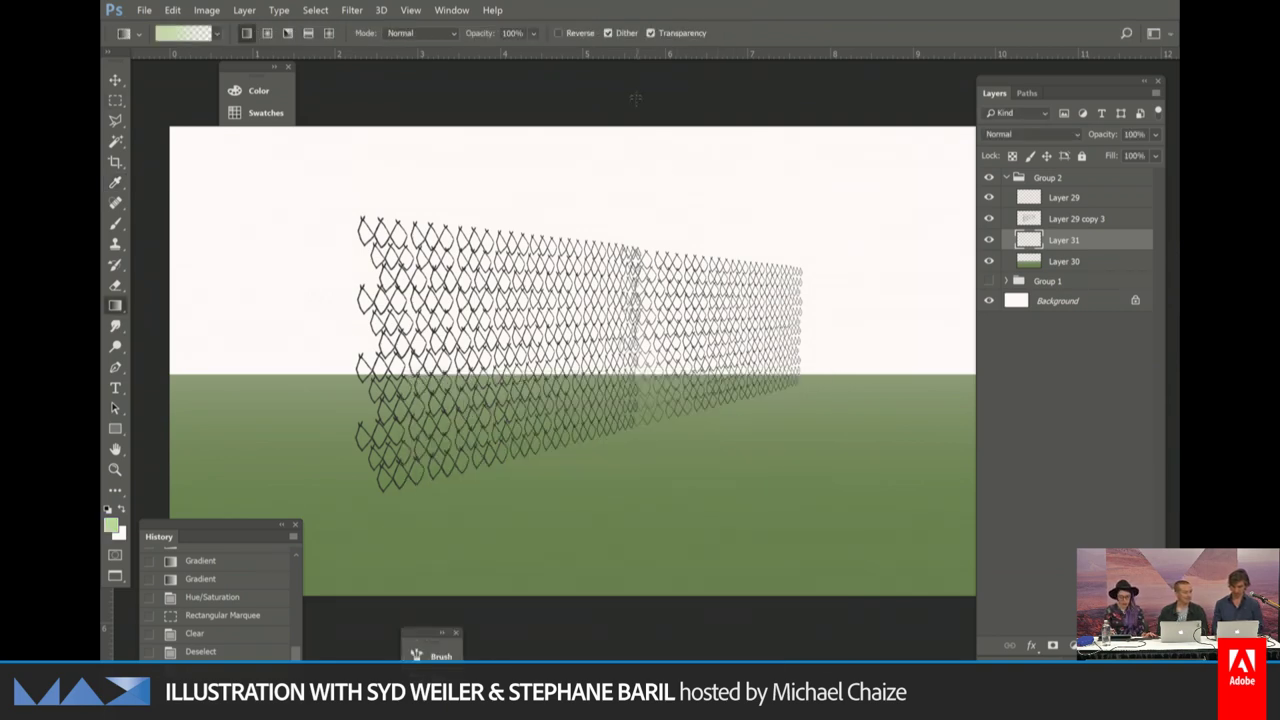
{"action": "left_click_drag", "start_coordinate": [570, 130], "coordinate": [570, 590]}
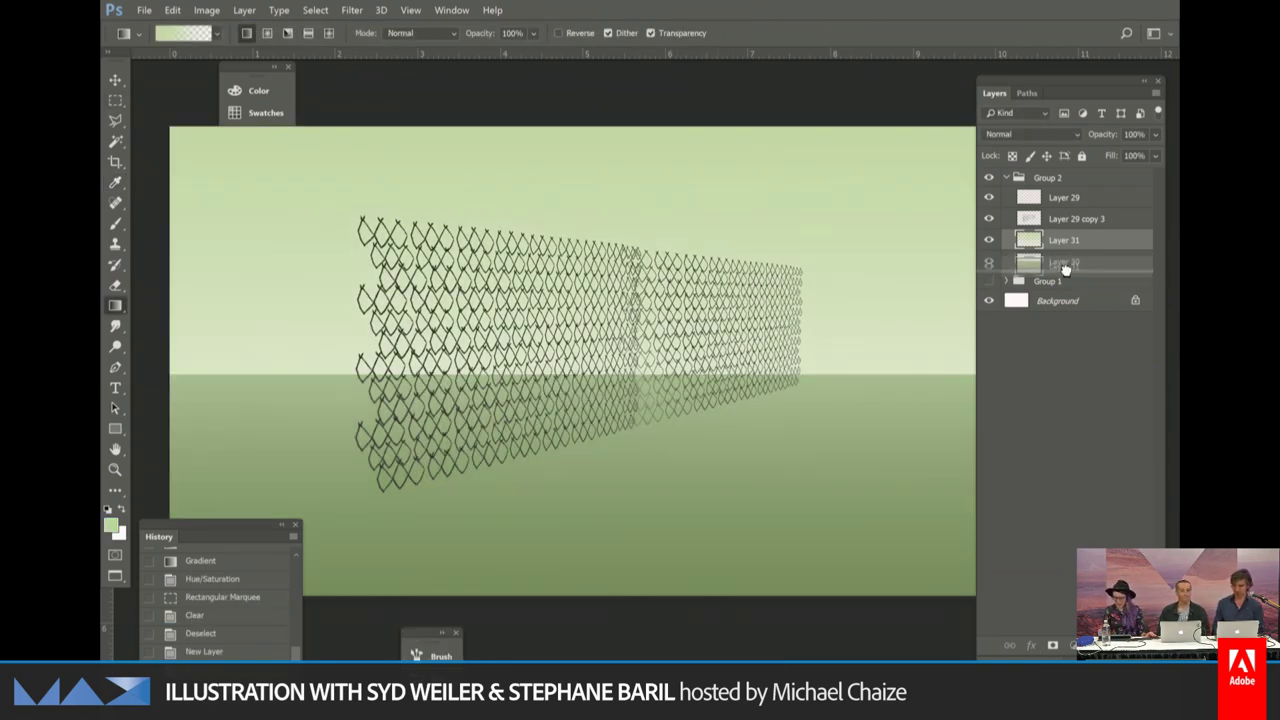
{"action": "left_click_drag", "start_coordinate": [1066, 268], "coordinate": [1068, 270]}
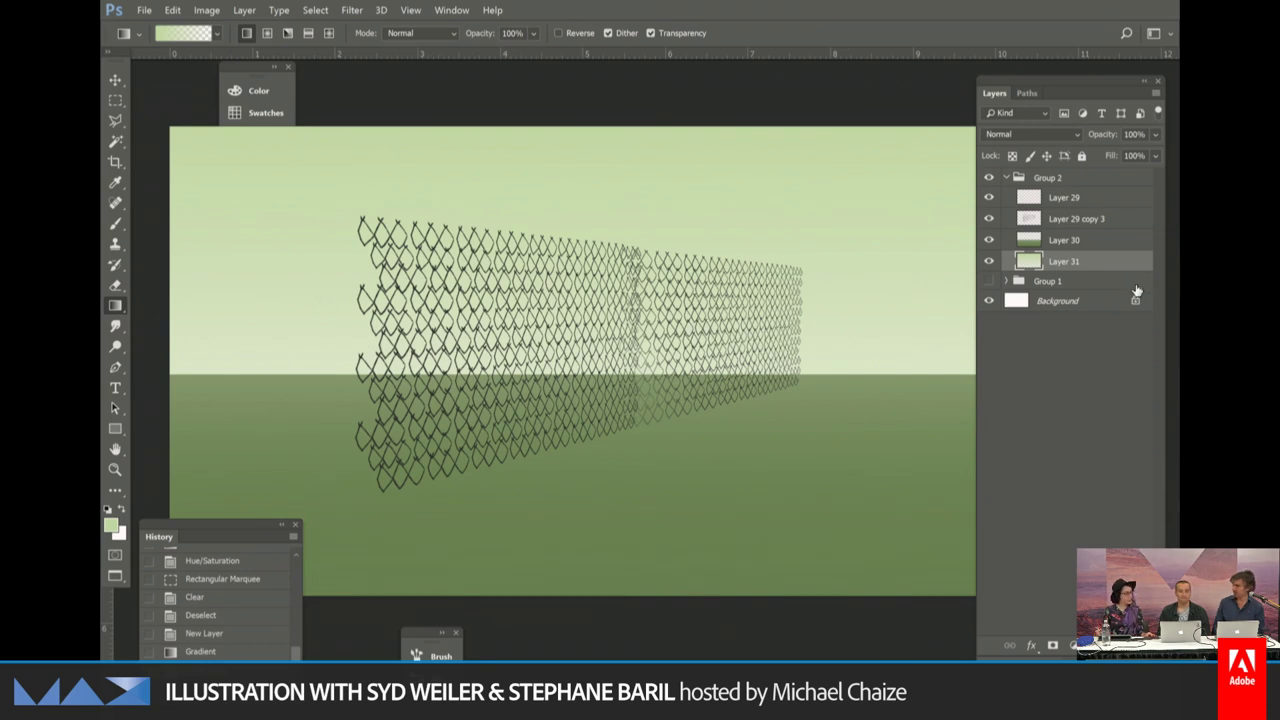
Stretch the pale green gradient on Layer 31 downward past the bottom edge of the canvas.
{"action": "key", "text": "ctrl+t"}
{"action": "left_click_drag", "start_coordinate": [582, 595], "coordinate": [583, 655]}
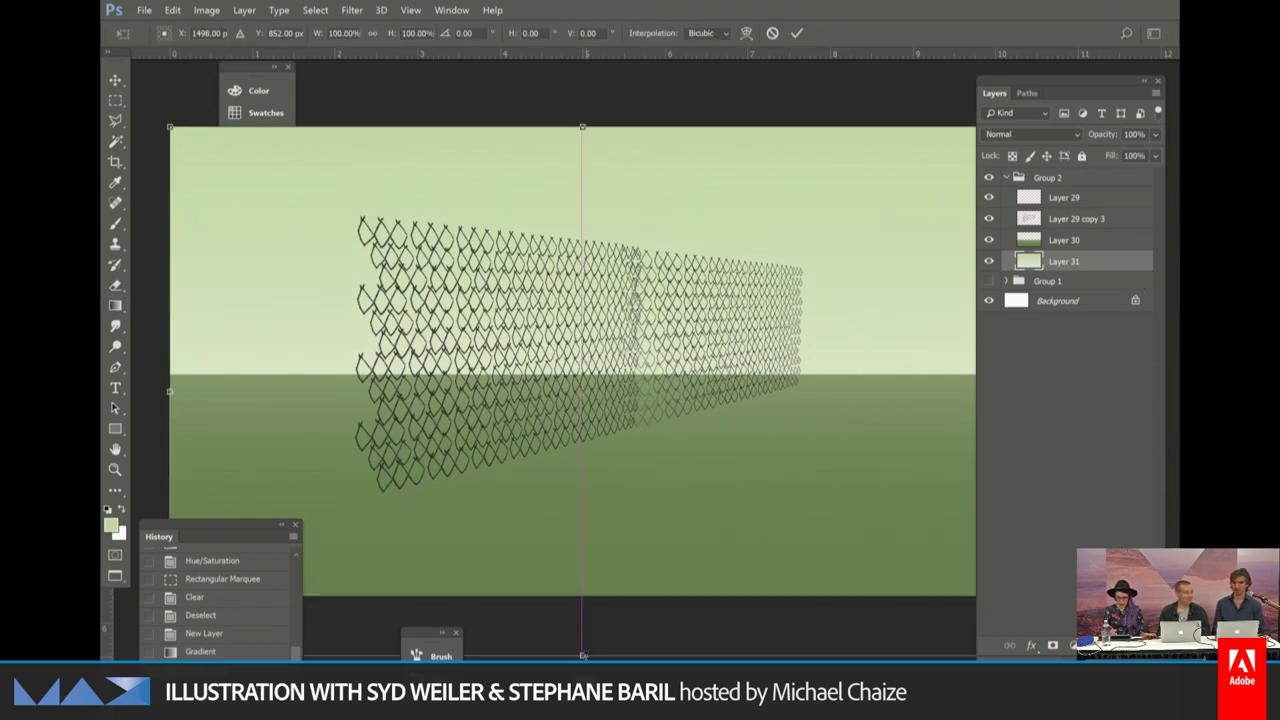
{"action": "key", "text": "Return"}
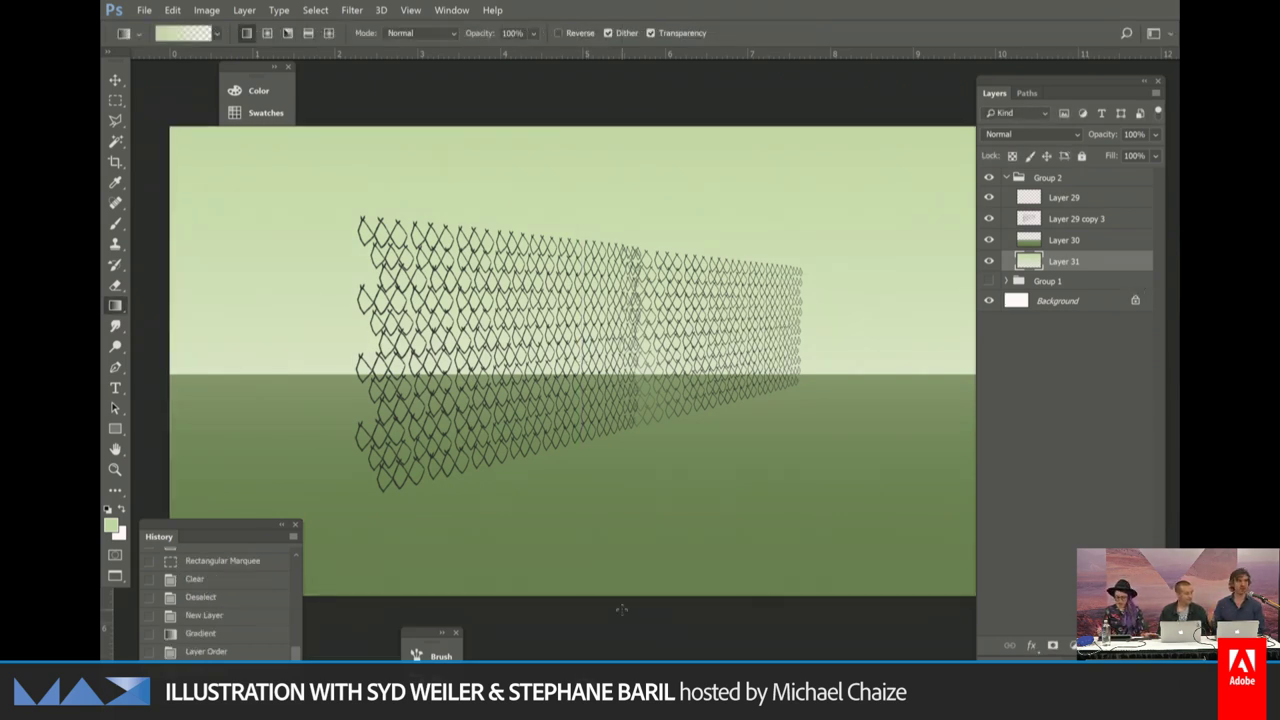
Select the fence layer Layer 29 copy 3 and widen the fence toward both sides of the canvas.
{"action": "left_click", "coordinate": [989, 219]}
{"action": "left_click", "coordinate": [989, 219]}
{"action": "left_click", "coordinate": [1065, 219]}
{"action": "key", "text": "v"}
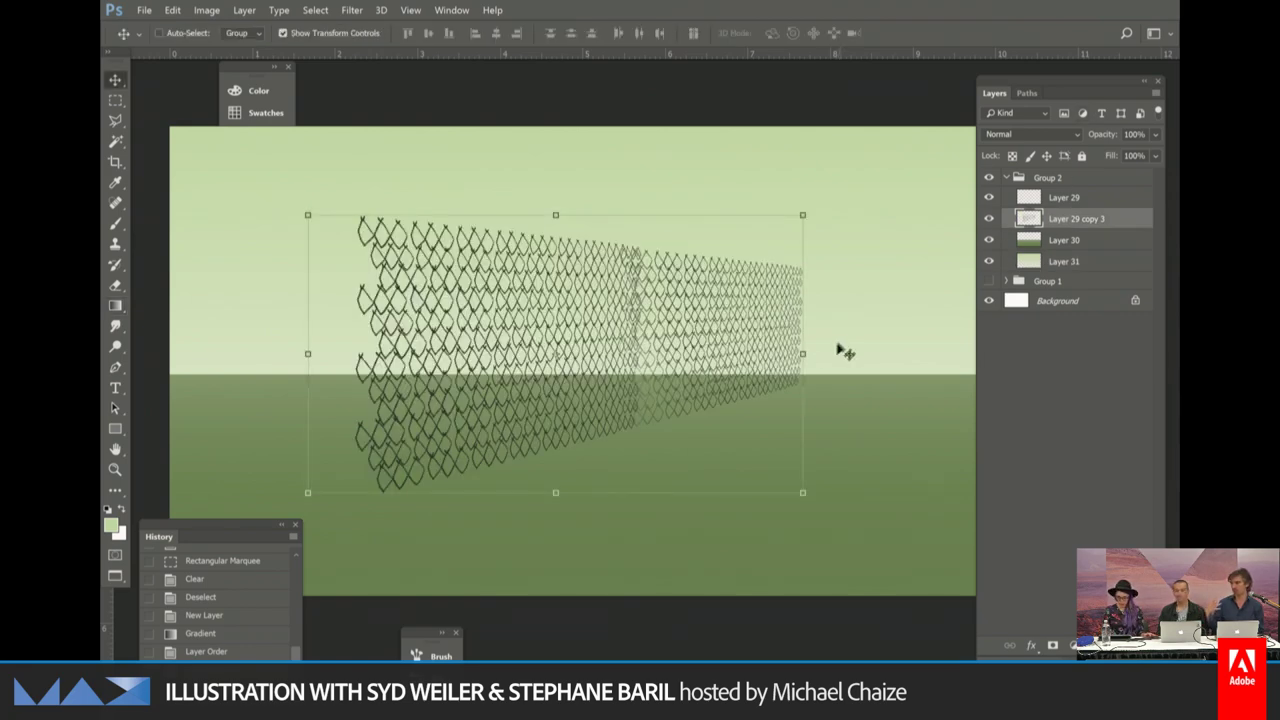
{"action": "left_click_drag", "start_coordinate": [803, 353], "coordinate": [810, 354]}
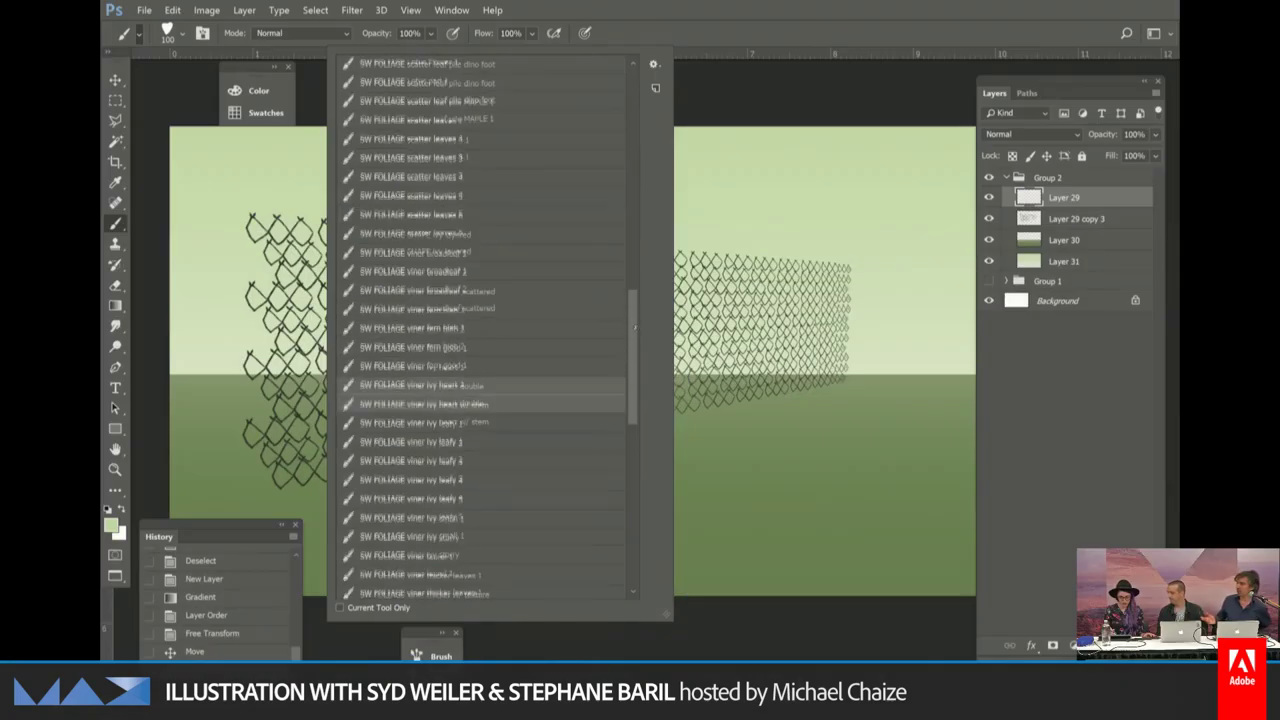
Look through the brush tool presets, covering the SW FOLIAGE, SW PARTICLE, SW SHAPE and SW TEXT brushes.
{"action": "left_click_drag", "start_coordinate": [634, 304], "coordinate": [632, 297]}
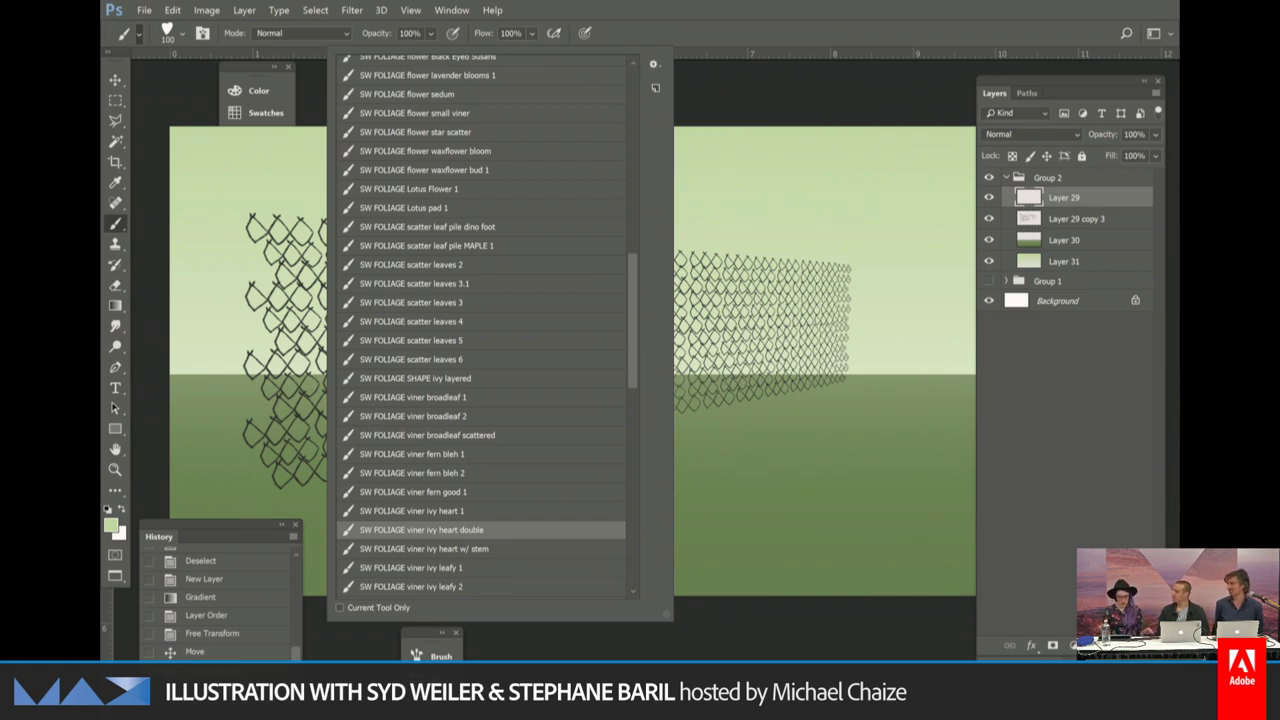
{"action": "key", "text": "Return"}
{"action": "key", "text": "Return"}
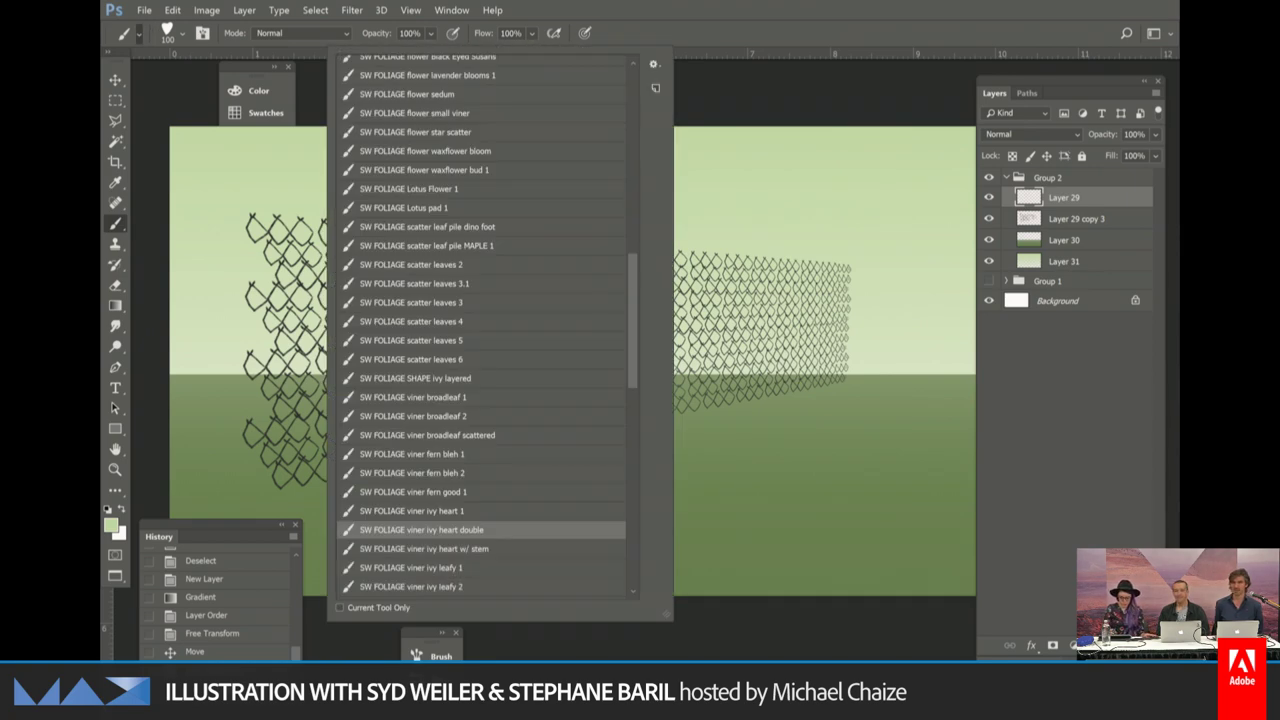
{"action": "mouse_move", "coordinate": [632, 300]}
{"action": "left_mouse_down"}
{"action": "mouse_move", "coordinate": [629, 145]}
{"action": "mouse_move", "coordinate": [629, 330]}
{"action": "left_mouse_up"}
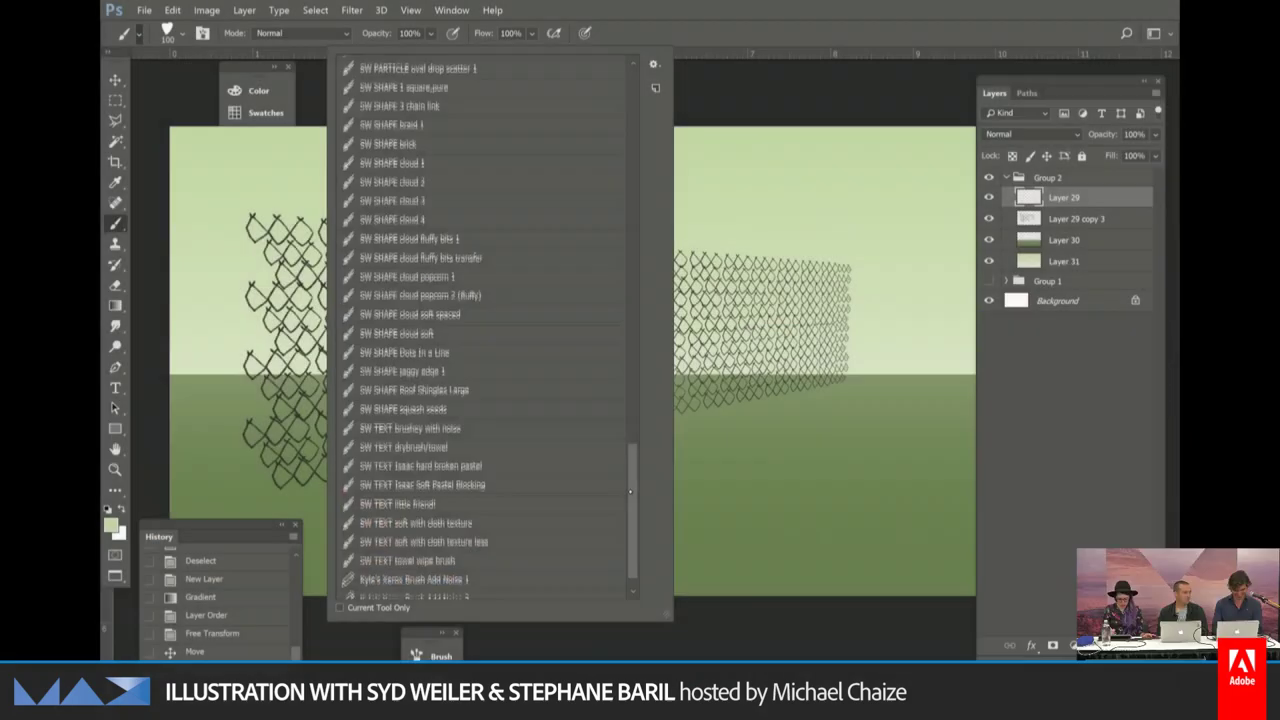
{"action": "scroll", "coordinate": [628, 457], "scroll_direction": "up", "scroll_amount": 8}
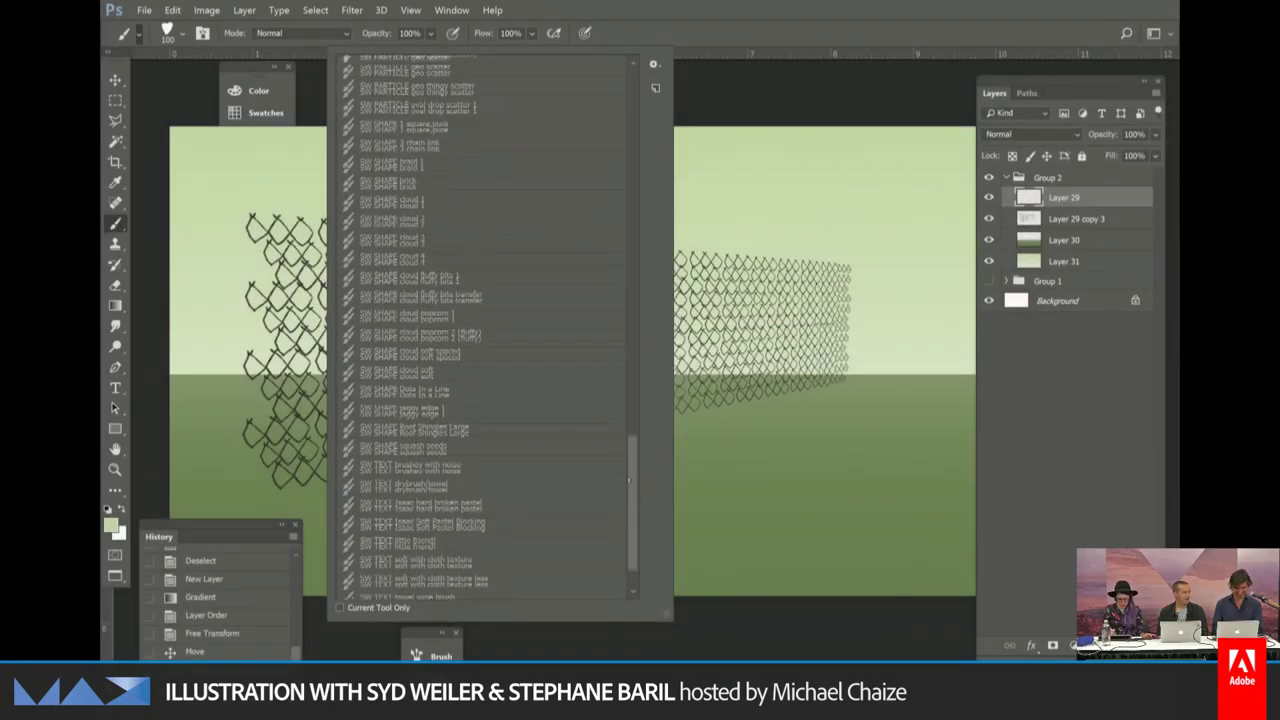
{"action": "scroll", "coordinate": [628, 457], "scroll_direction": "up", "scroll_amount": 1}
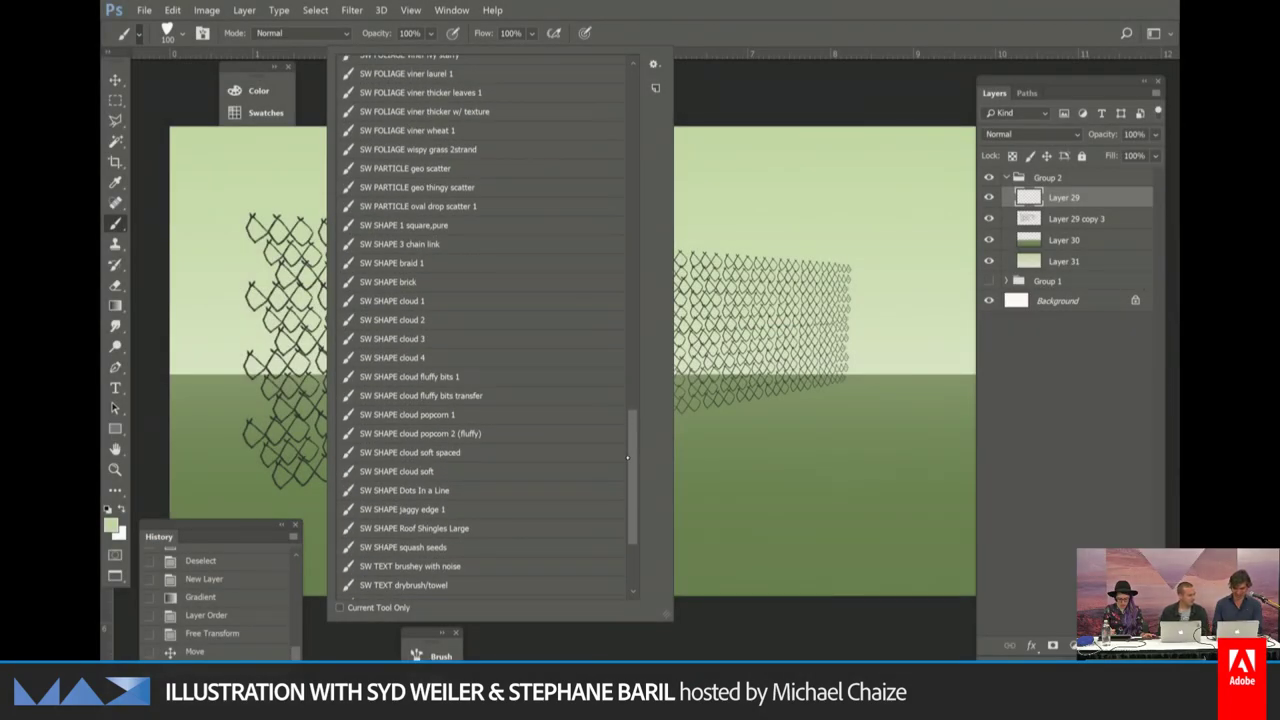
{"action": "scroll", "coordinate": [628, 457], "scroll_direction": "up", "scroll_amount": 6}
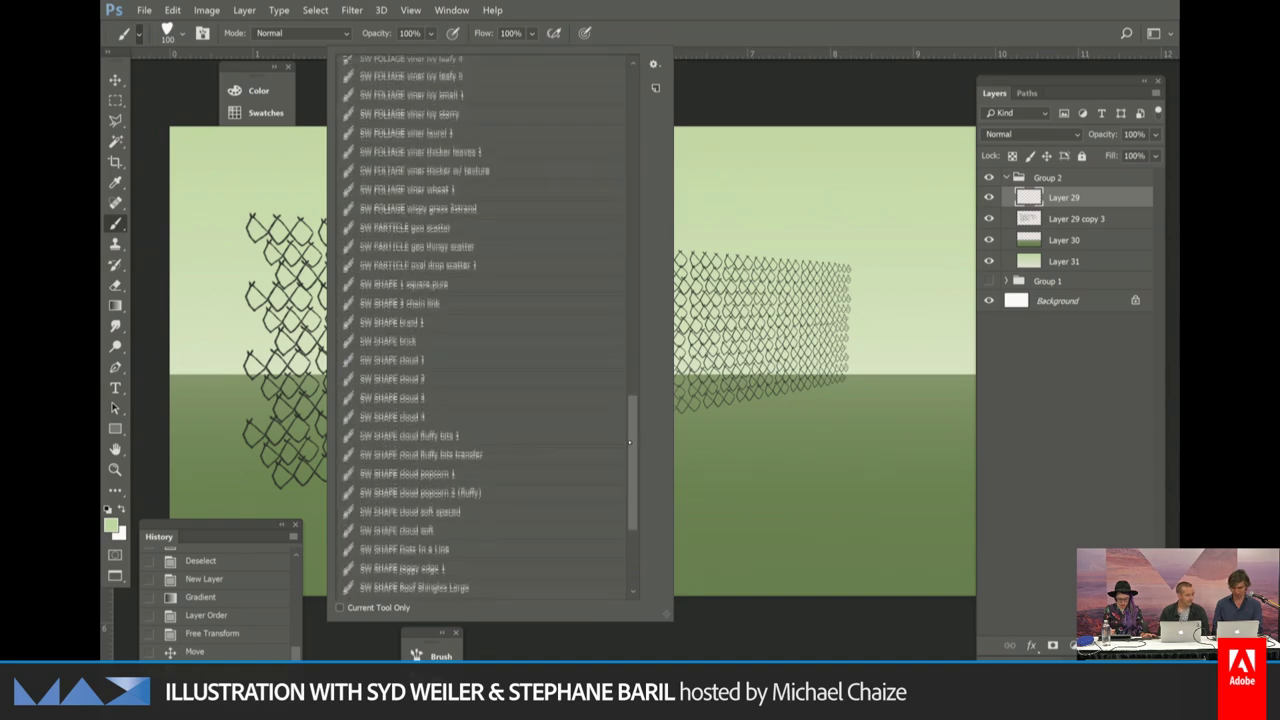
{"action": "left_click_drag", "start_coordinate": [628, 427], "coordinate": [620, 387]}
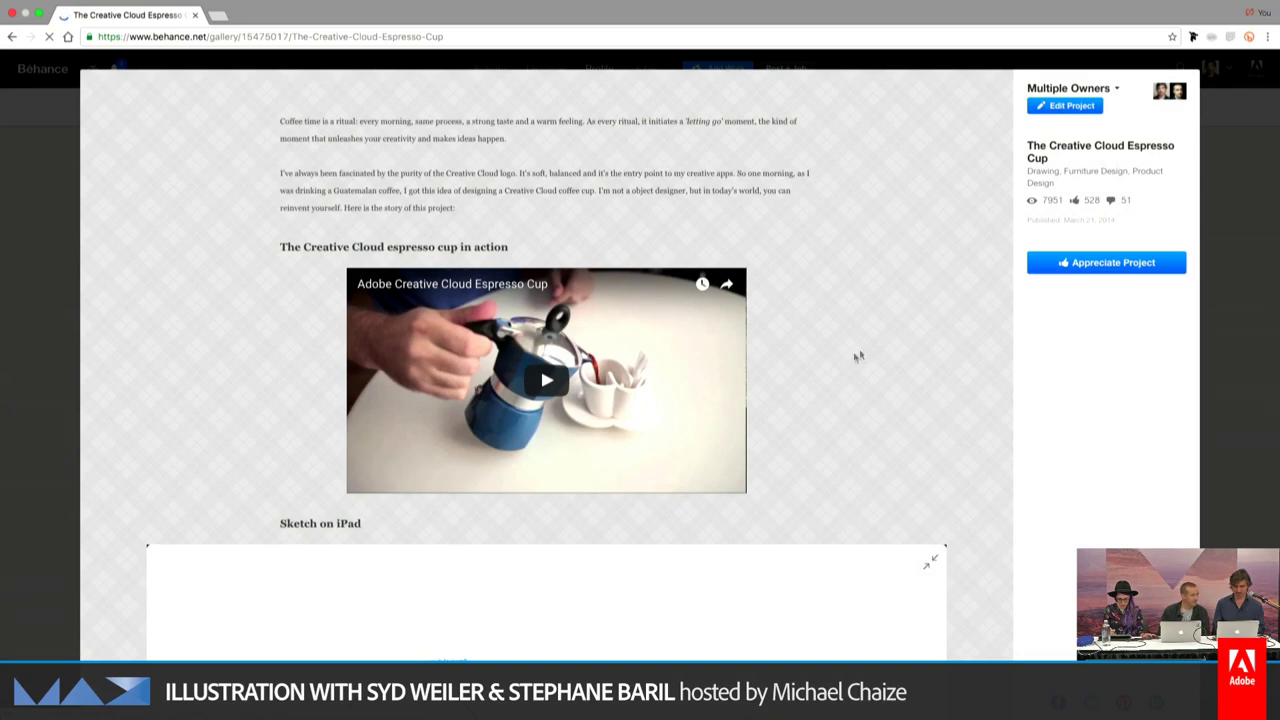
Open the Adobe Creative Cloud Espresso Cup video on YouTube from the Behance project page.
{"action": "left_click", "coordinate": [528, 289]}
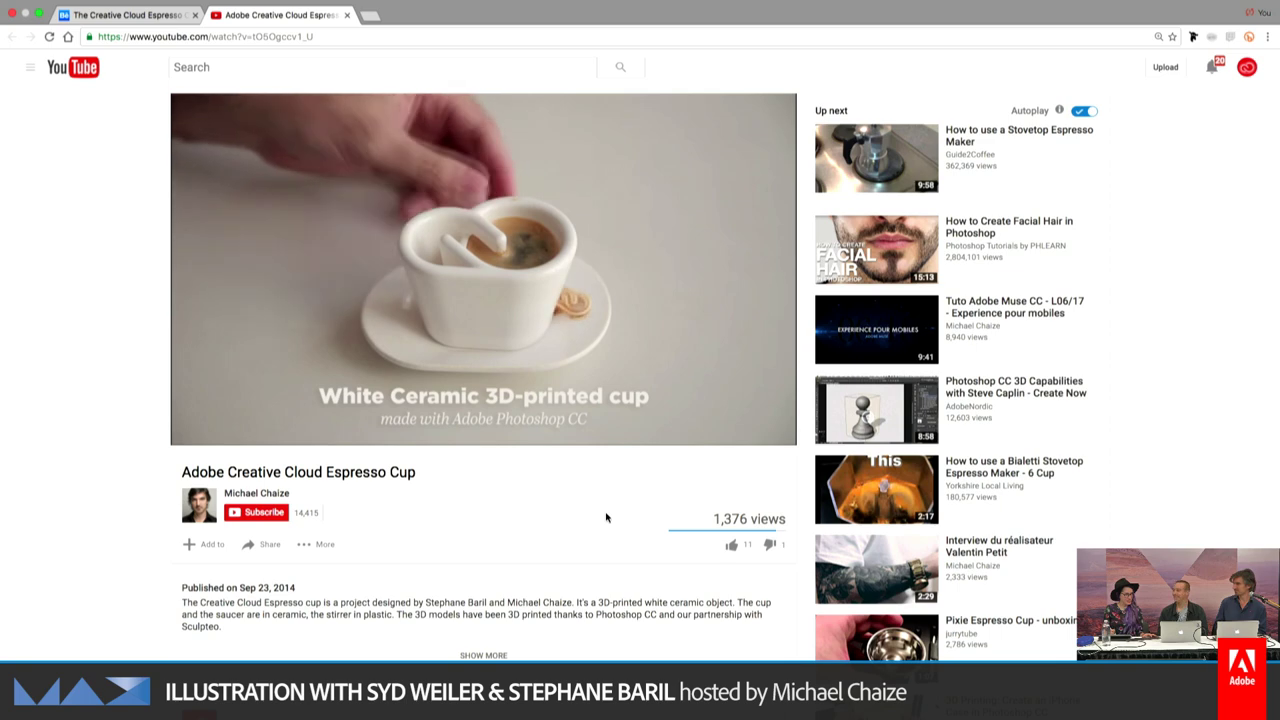
Close the espresso cup video and look through the Behance project's sketches, 3D model and renders down to the plastic prototype.
{"action": "mouse_move", "coordinate": [560, 437]}
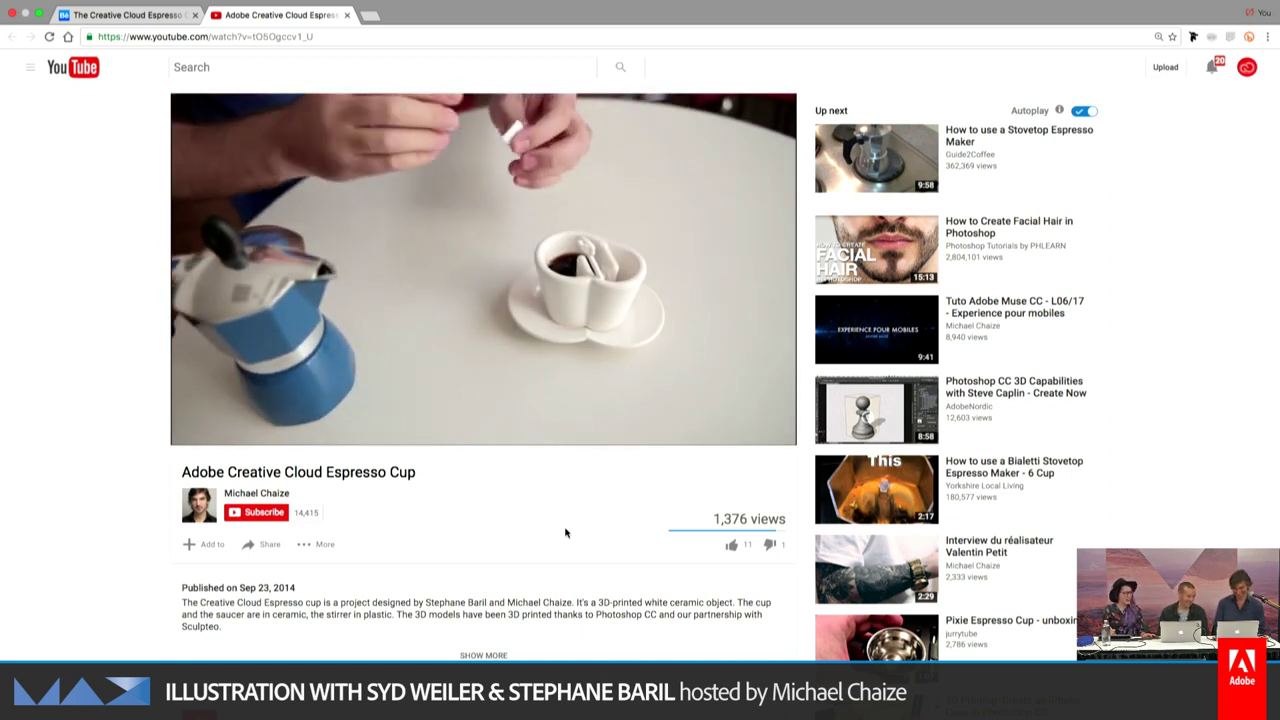
{"action": "mouse_move", "coordinate": [530, 319]}
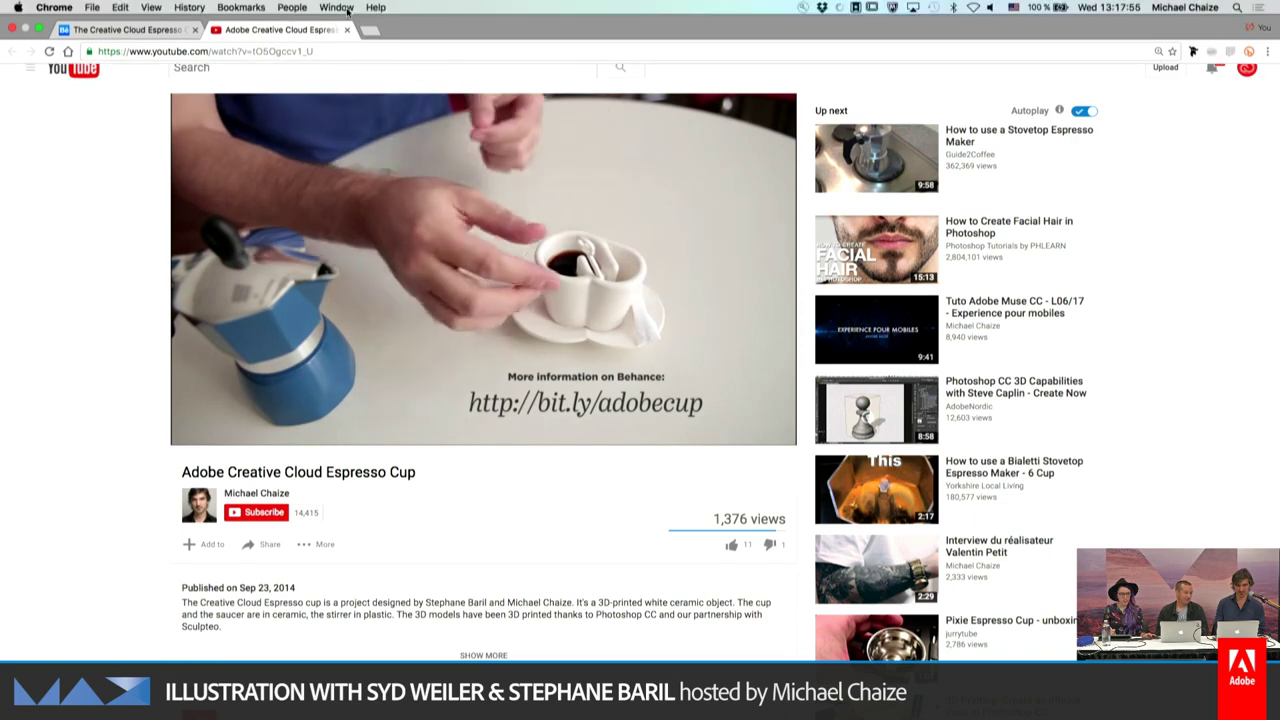
{"action": "left_click", "coordinate": [346, 29]}
{"action": "scroll", "coordinate": [154, 322], "scroll_direction": "down", "scroll_amount": 5}
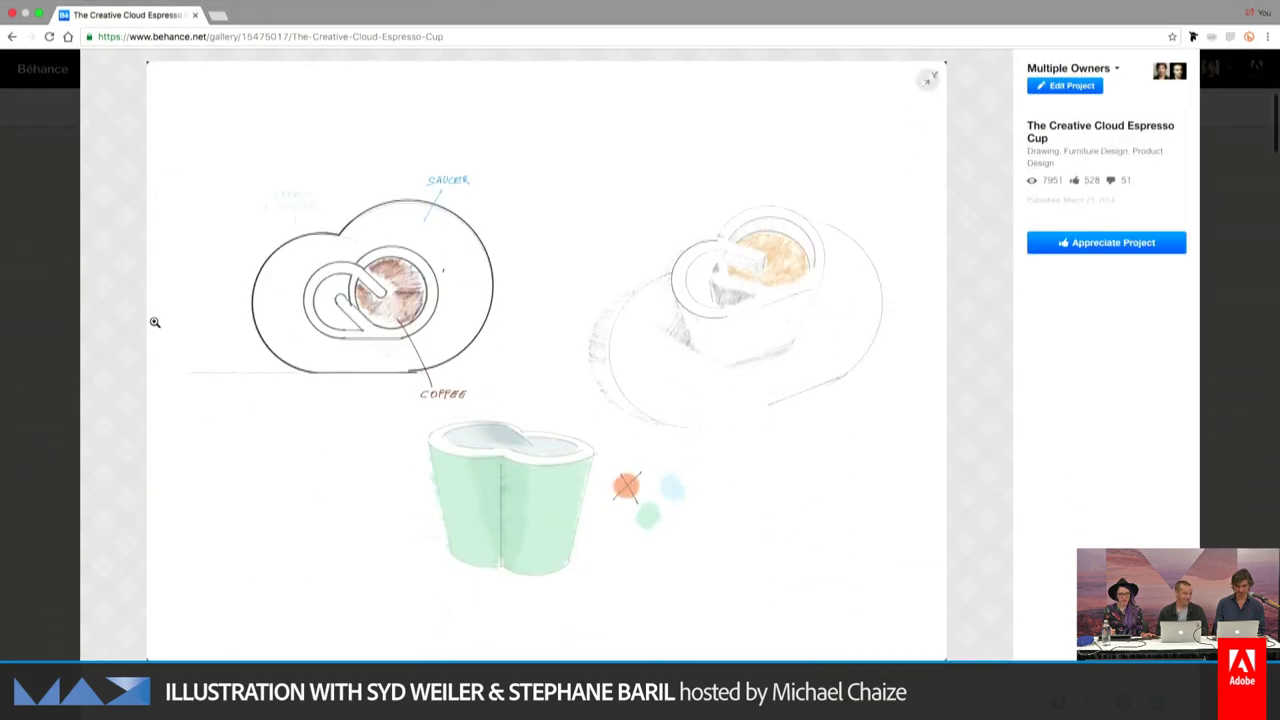
{"action": "scroll", "coordinate": [154, 322], "scroll_direction": "down", "scroll_amount": 1}
{"action": "scroll", "coordinate": [154, 322], "scroll_direction": "down", "scroll_amount": 10}
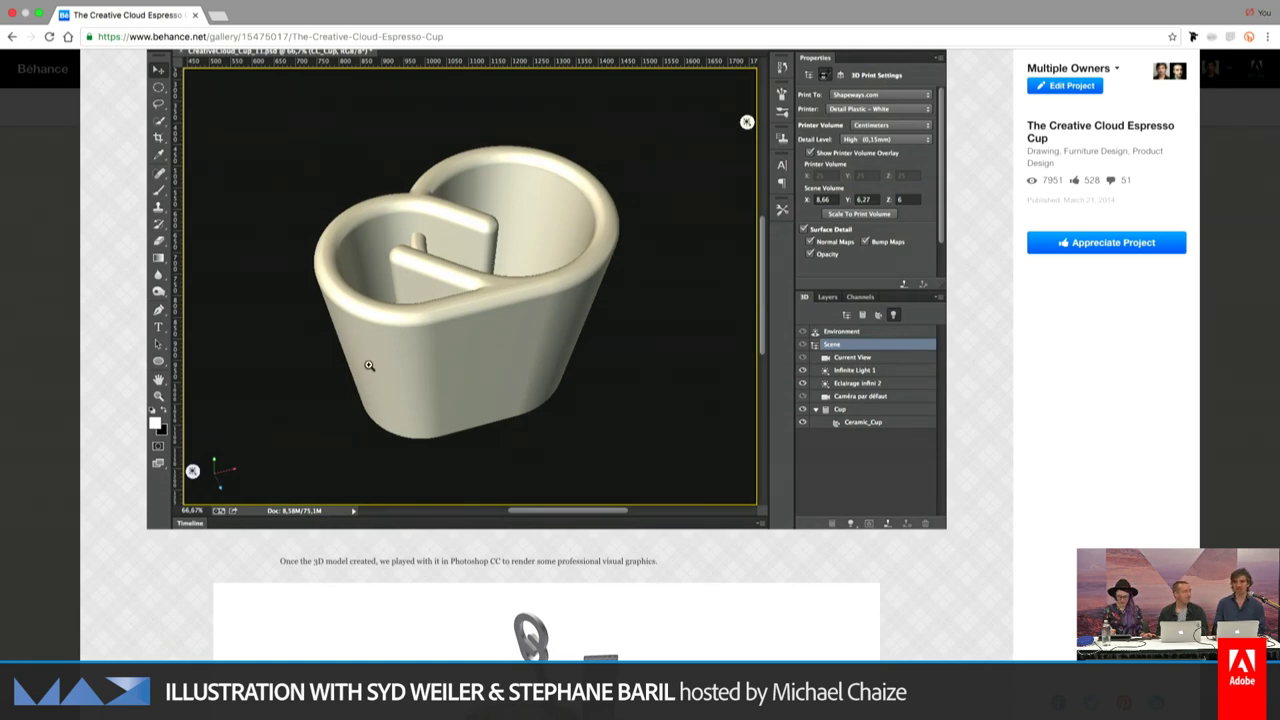
{"action": "scroll", "coordinate": [369, 365], "scroll_direction": "down", "scroll_amount": 8}
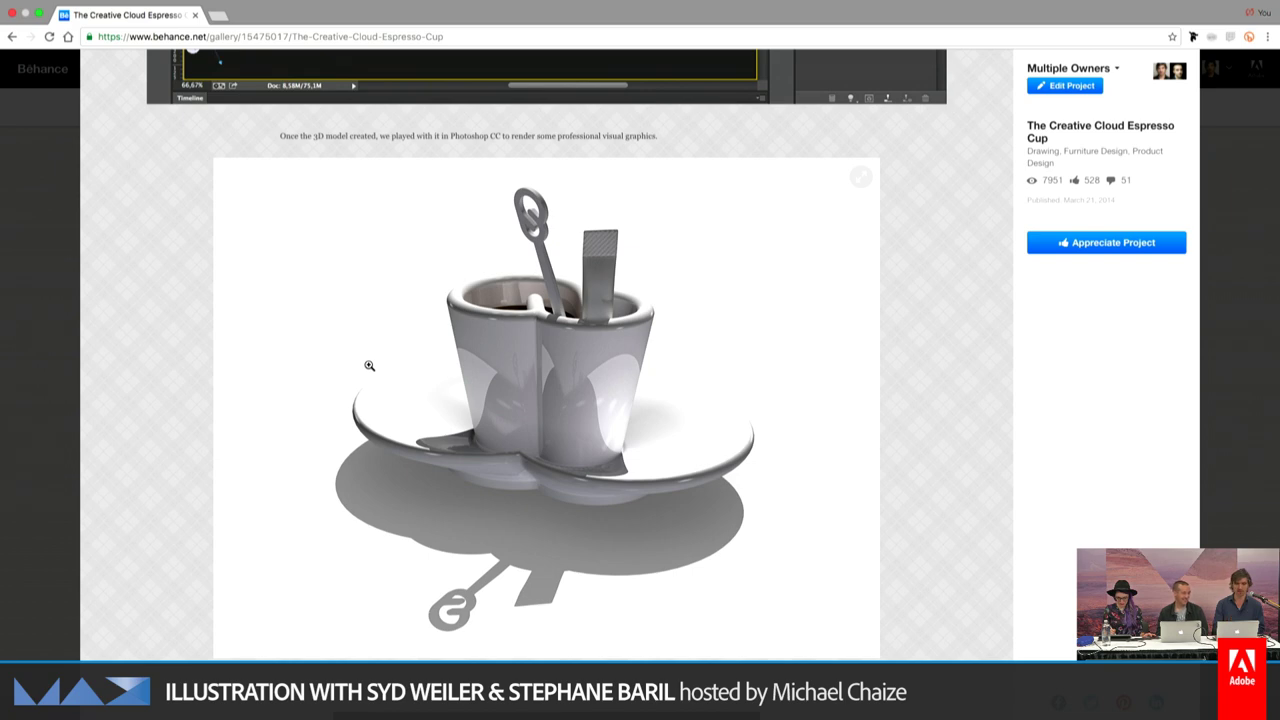
{"action": "scroll", "coordinate": [369, 365], "scroll_direction": "down", "scroll_amount": 5}
{"action": "scroll", "coordinate": [369, 365], "scroll_direction": "up", "scroll_amount": 5}
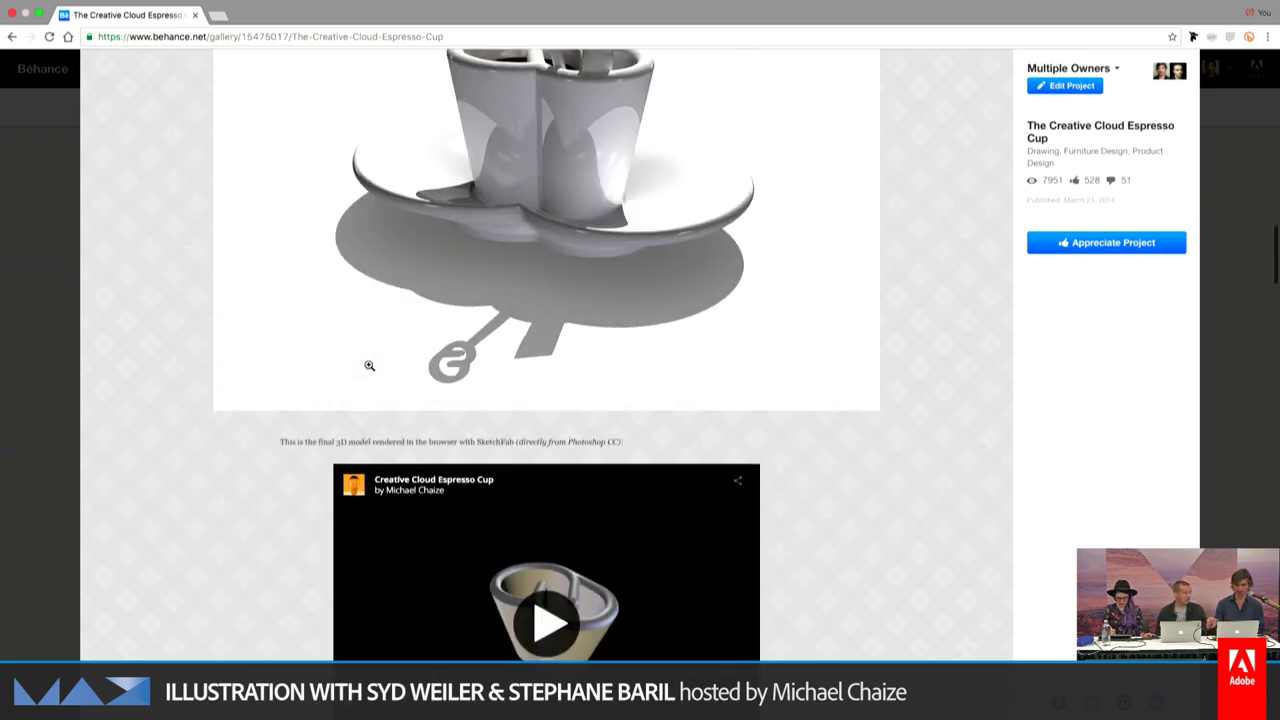
{"action": "scroll", "coordinate": [369, 365], "scroll_direction": "down", "scroll_amount": 1}
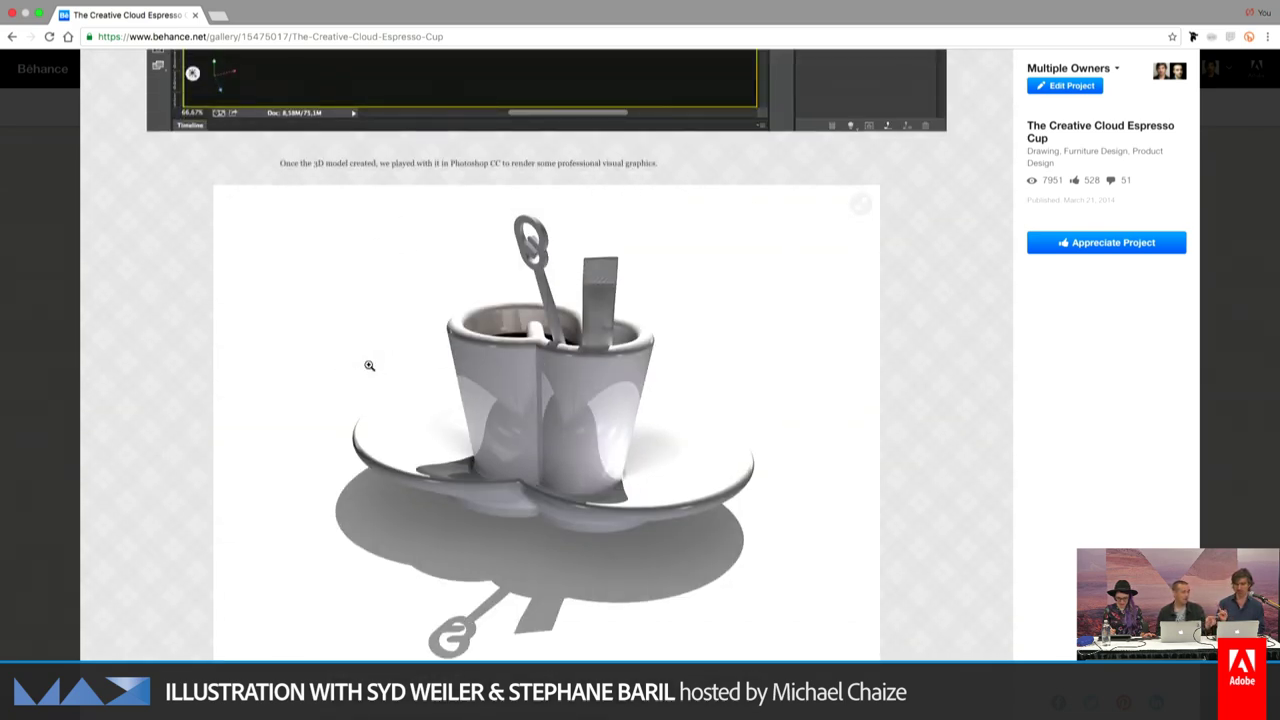
{"action": "scroll", "coordinate": [369, 365], "scroll_direction": "down", "scroll_amount": 5}
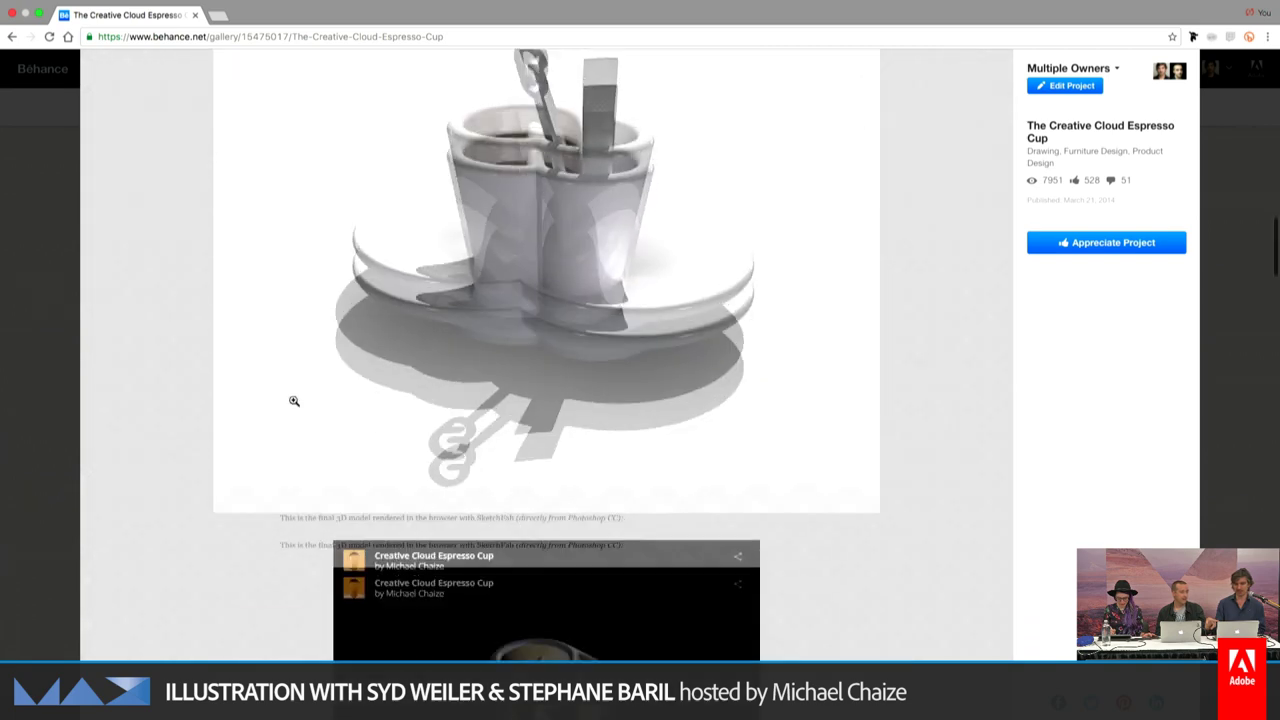
{"action": "scroll", "coordinate": [293, 404], "scroll_direction": "down", "scroll_amount": 10}
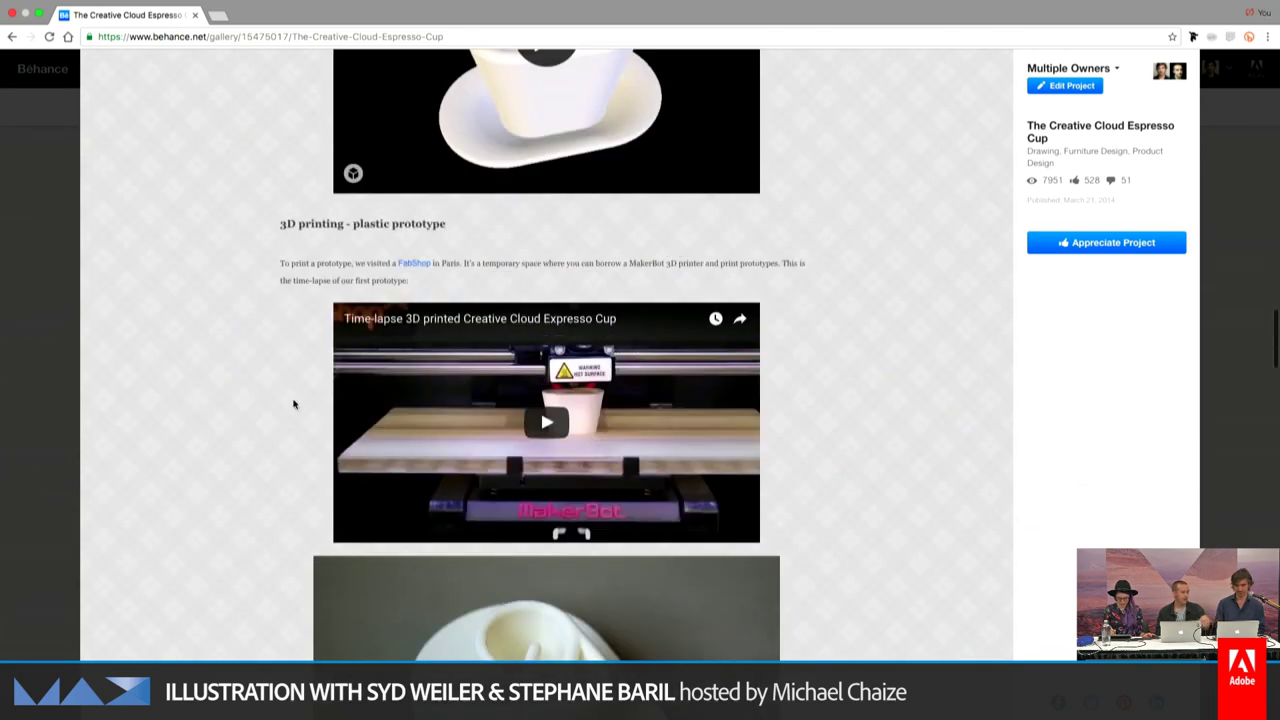
{"action": "scroll", "coordinate": [293, 404], "scroll_direction": "down", "scroll_amount": 2}
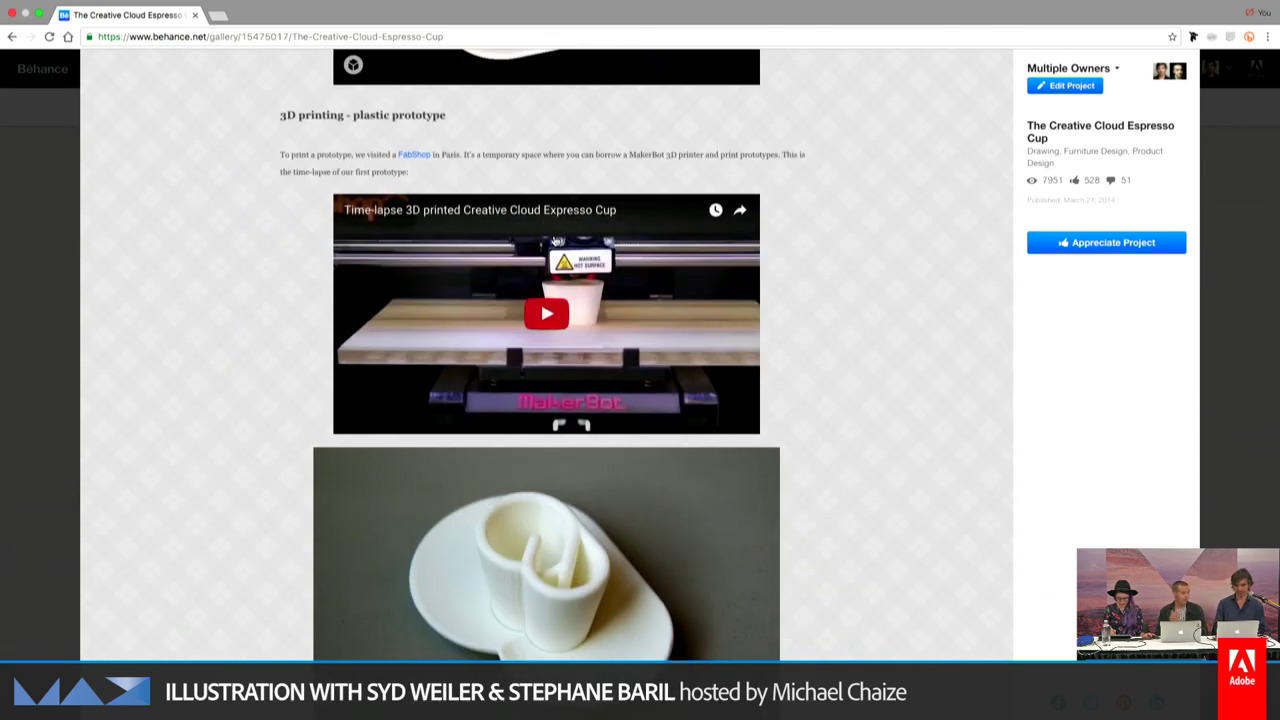
Play the "Time-lapse 3D printed Creative Cloud Expresso Cup" video full screen on YouTube, and close it to return to the project.
{"action": "left_click", "coordinate": [578, 211]}
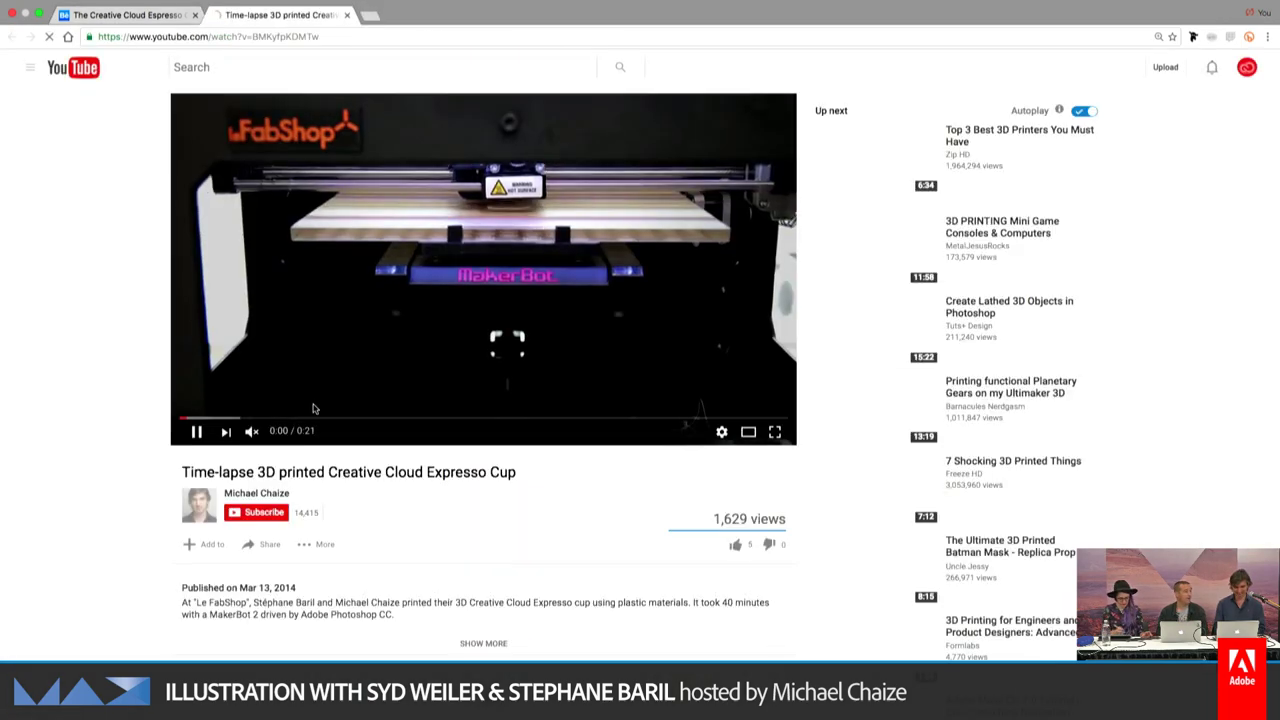
{"action": "left_click", "coordinate": [774, 431]}
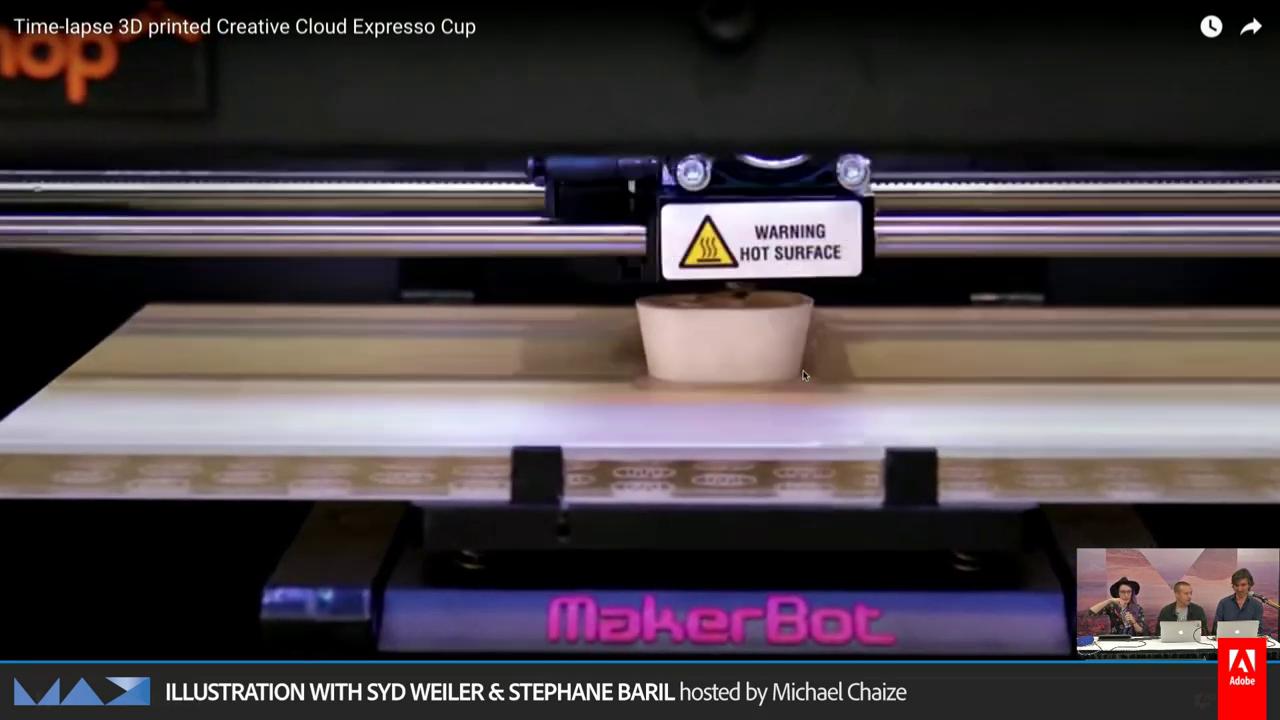
{"action": "key", "text": "Escape"}
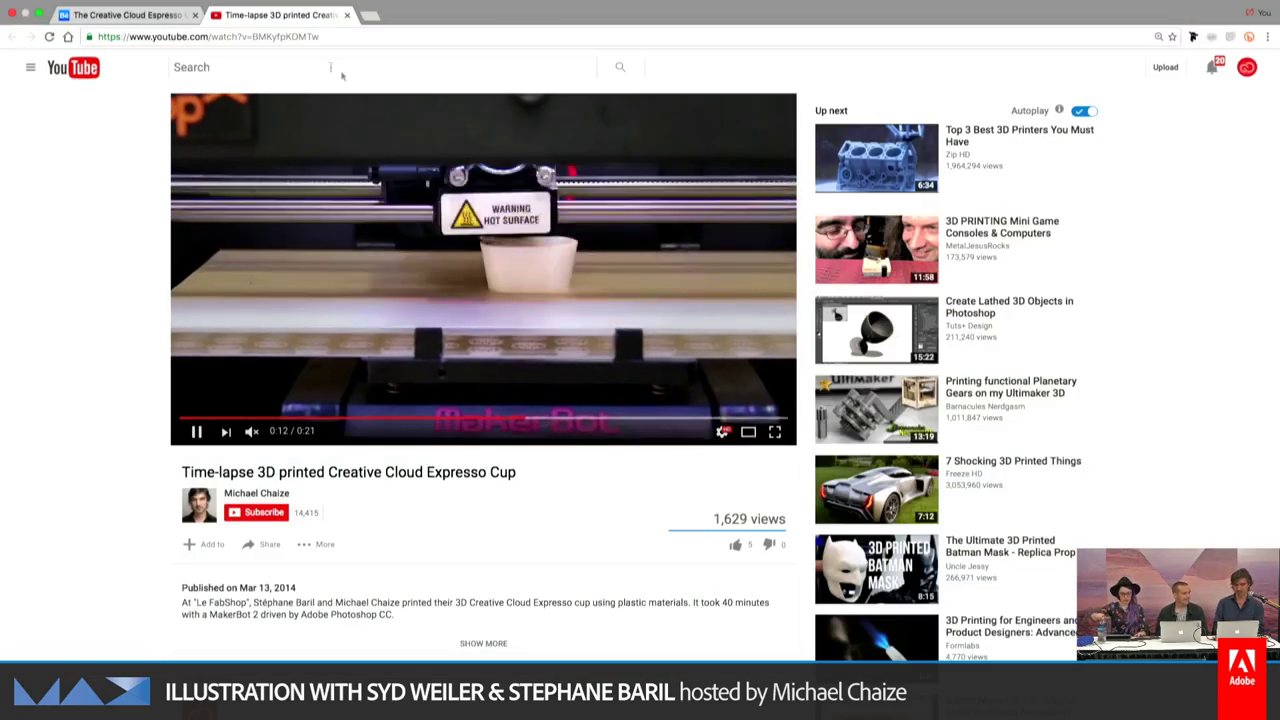
{"action": "left_click", "coordinate": [347, 15]}
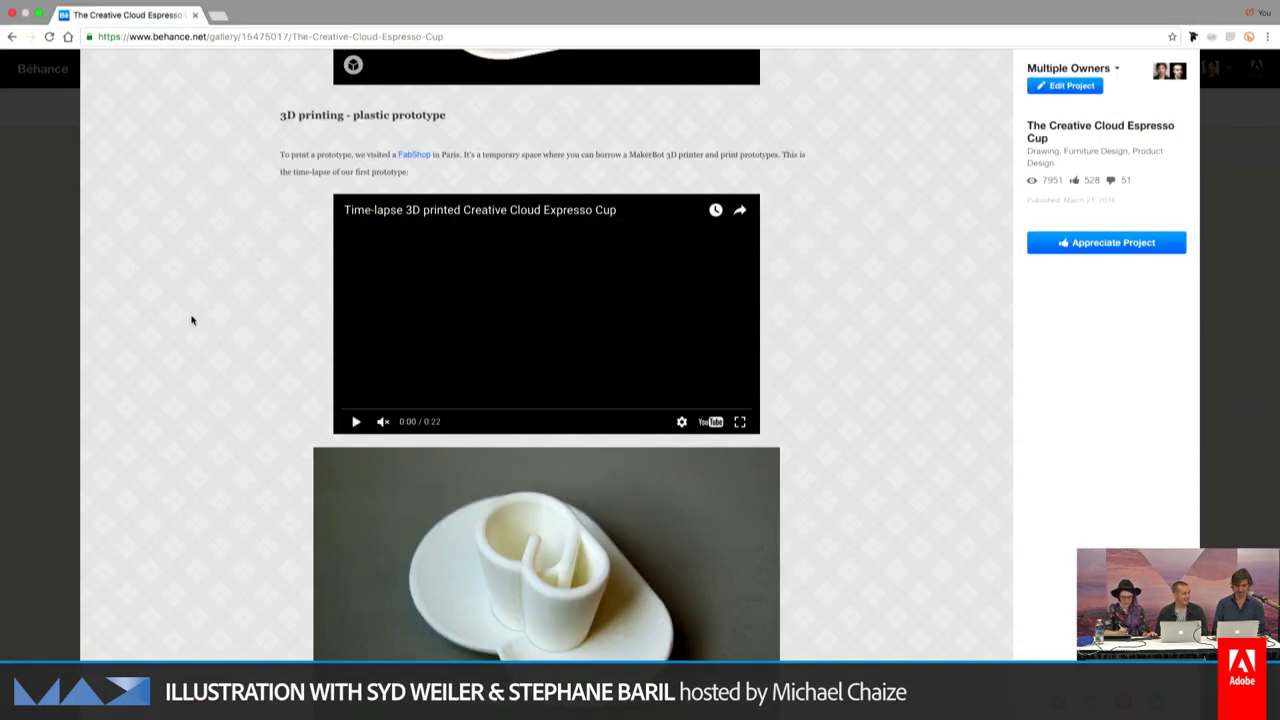
Look through the project's photos of the plastic prototype and the white ceramic final cup.
{"action": "scroll", "coordinate": [192, 320], "scroll_direction": "down", "scroll_amount": 8}
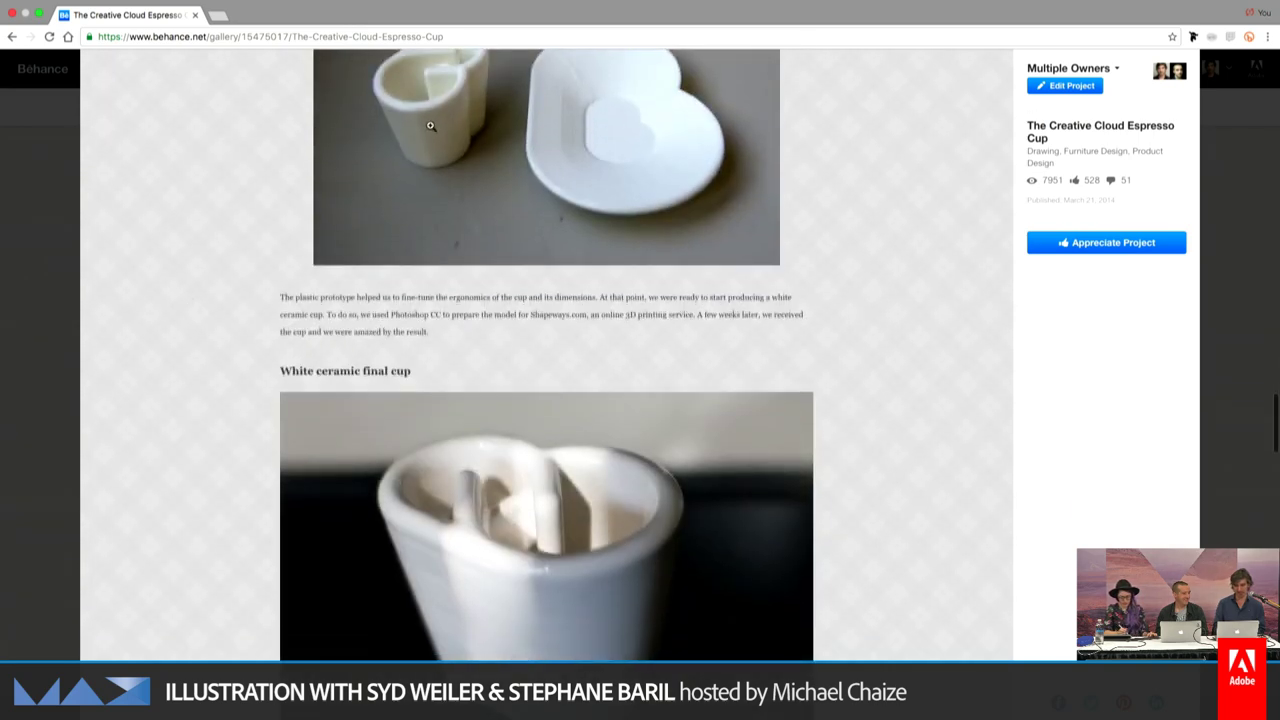
{"action": "scroll", "coordinate": [222, 229], "scroll_direction": "down", "scroll_amount": 3}
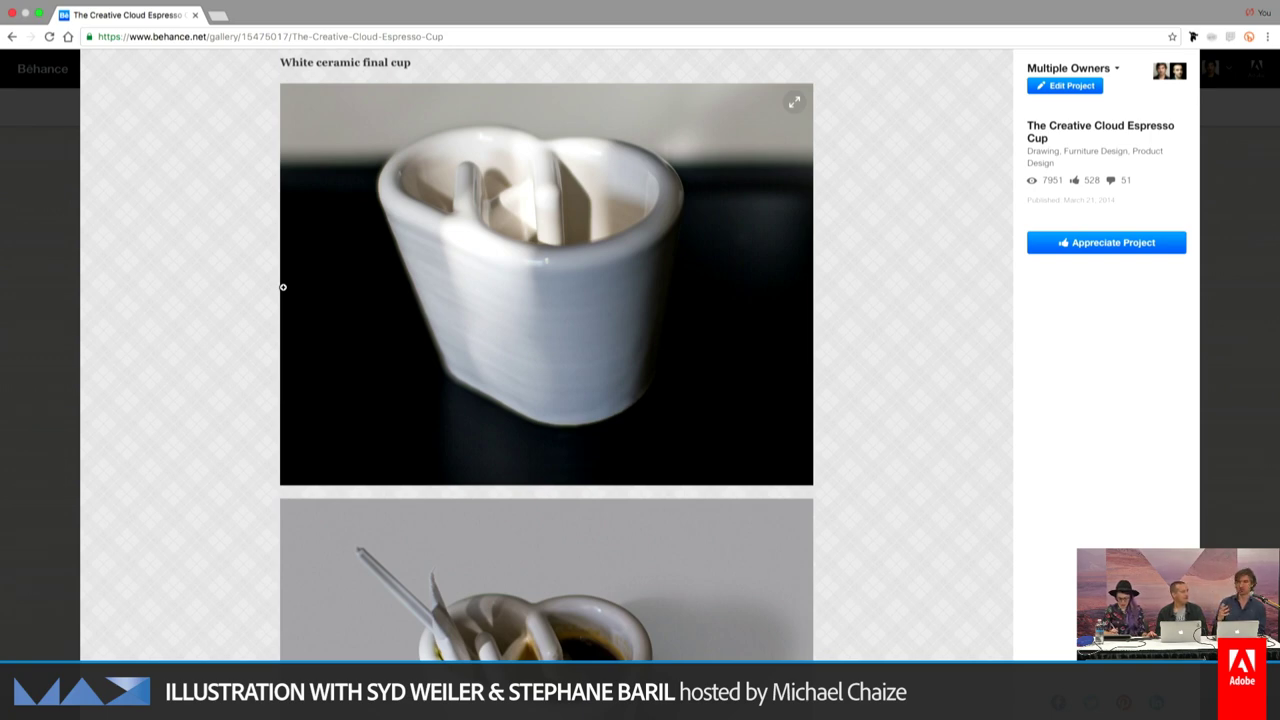
{"action": "scroll", "coordinate": [283, 287], "scroll_direction": "down", "scroll_amount": 5}
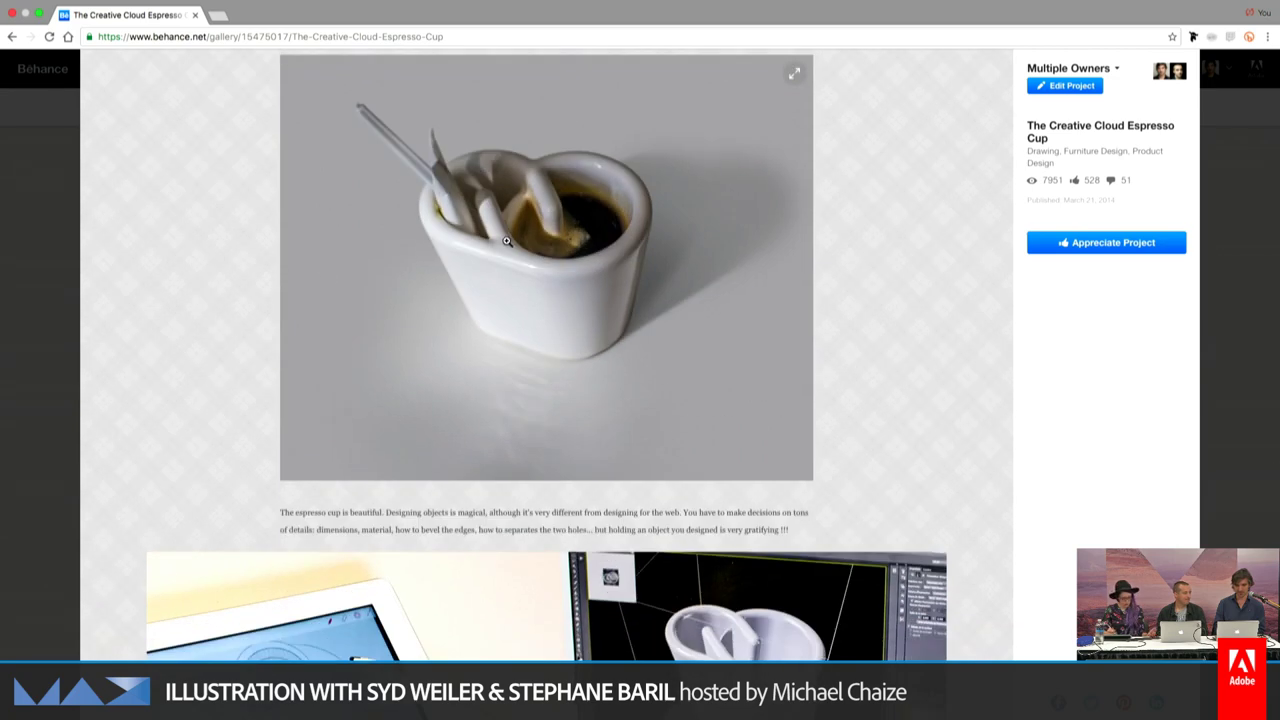
{"action": "scroll", "coordinate": [316, 265], "scroll_direction": "down", "scroll_amount": 5}
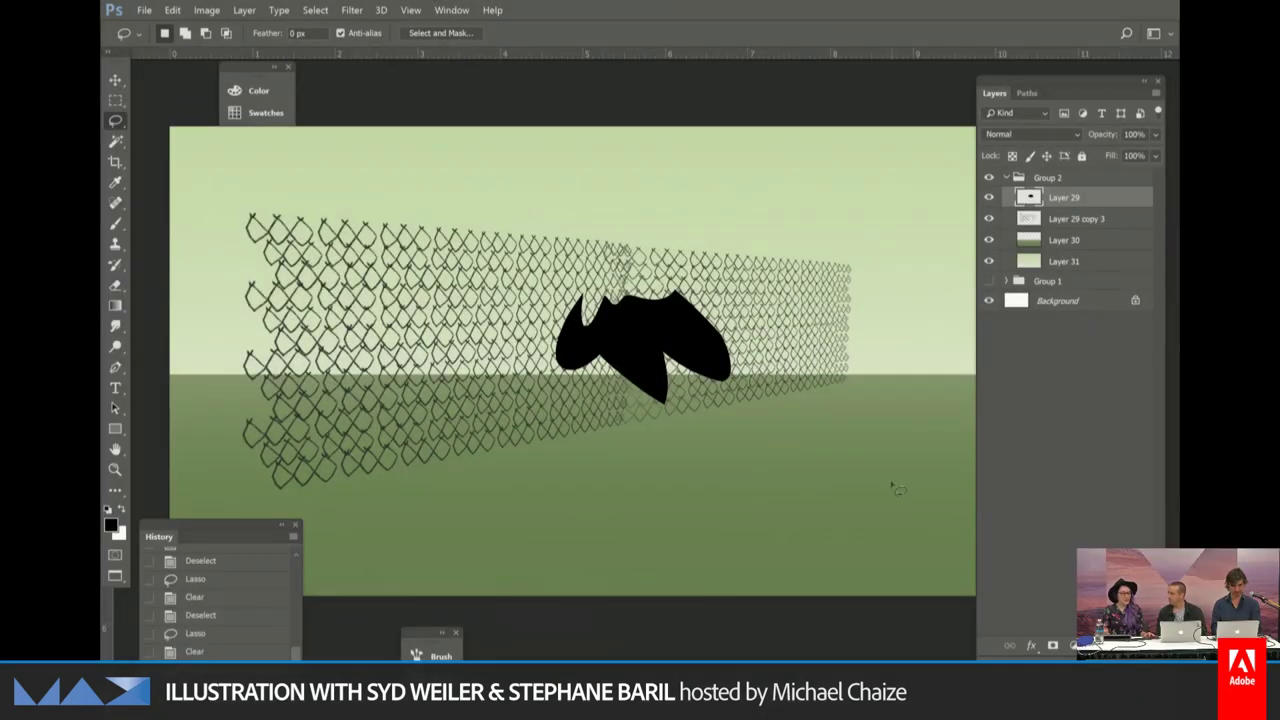
Switch to Photoshop and move the black leaf shape on Layer 29 toward the lower left.
{"action": "key", "text": "v"}
{"action": "mouse_move", "coordinate": [843, 315]}
{"action": "left_mouse_down"}
{"action": "mouse_move", "coordinate": [765, 340]}
{"action": "mouse_move", "coordinate": [777, 330]}
{"action": "left_mouse_up"}
{"action": "key", "text": "l"}
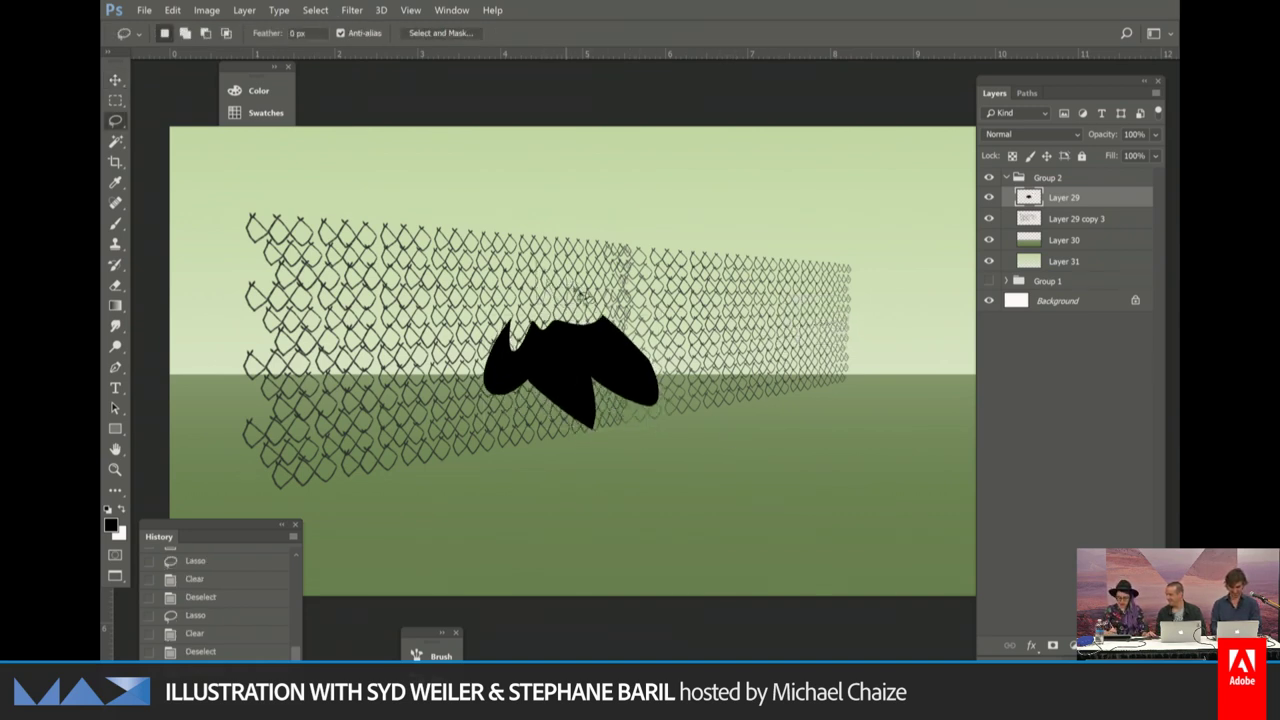
Widen the brush preset list to several columns and look through the foliage, shape and texture brushes.
{"action": "key", "text": "b"}
{"action": "right_click", "coordinate": [558, 232]}
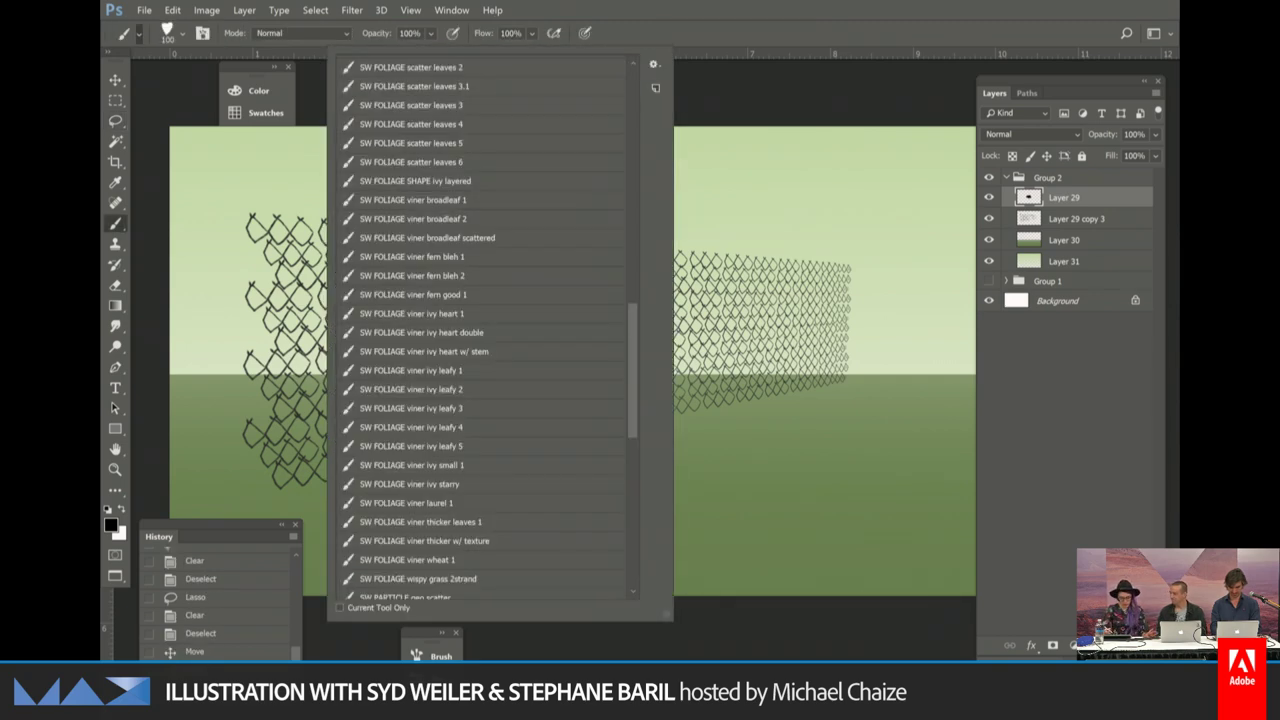
{"action": "left_click_drag", "start_coordinate": [666, 618], "coordinate": [924, 620]}
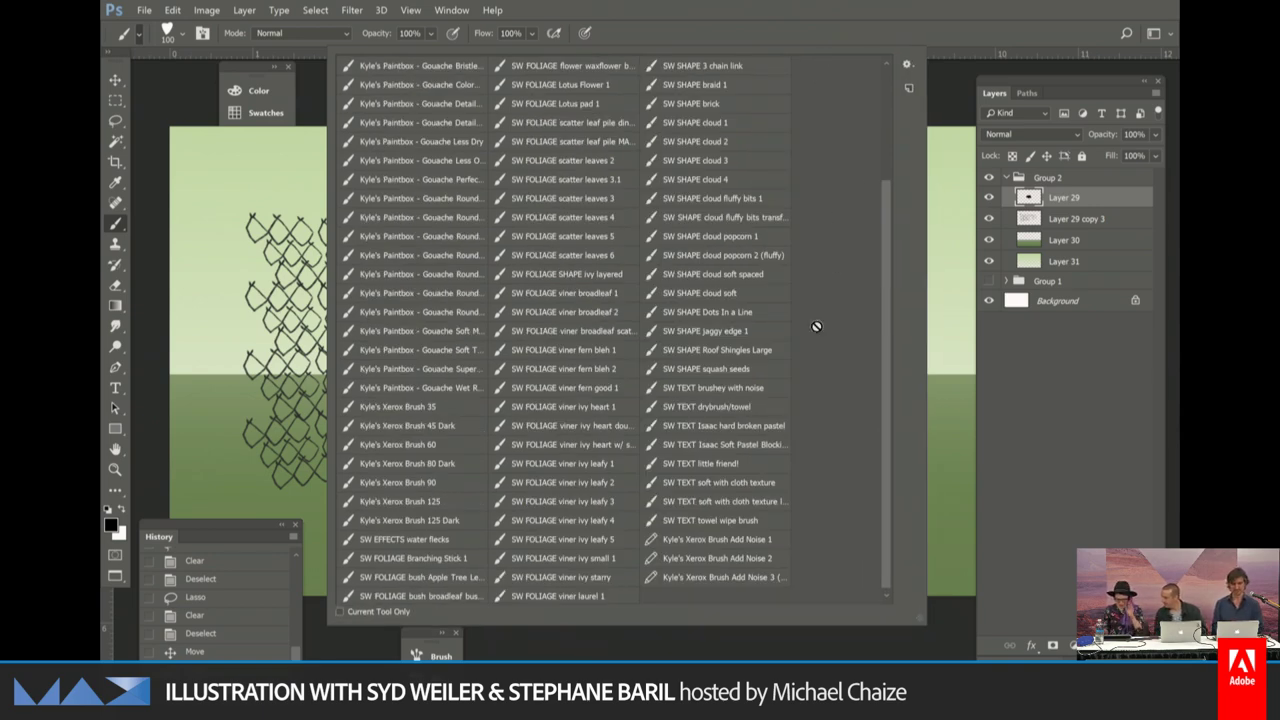
{"action": "left_click_drag", "start_coordinate": [891, 285], "coordinate": [882, 449]}
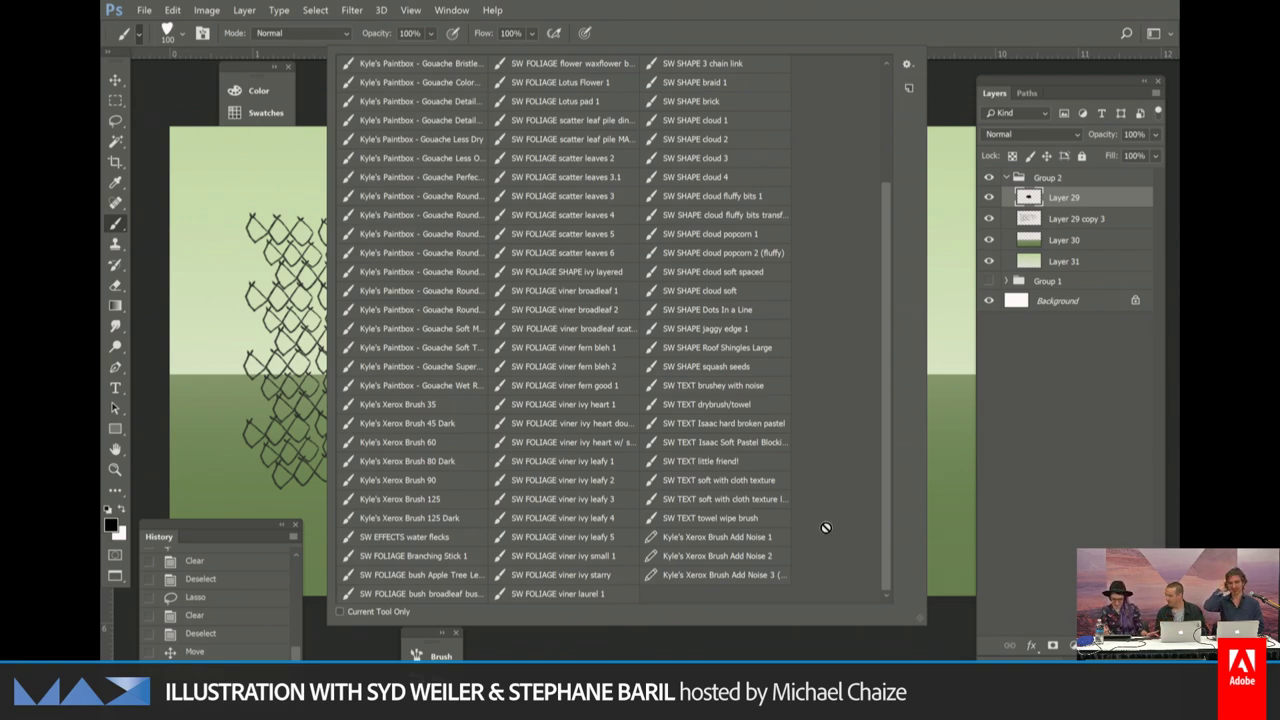
Fill the lassoed small leaf outlines above the large shape with black using the Gradient tool, and deselect them.
{"action": "key", "text": "g"}
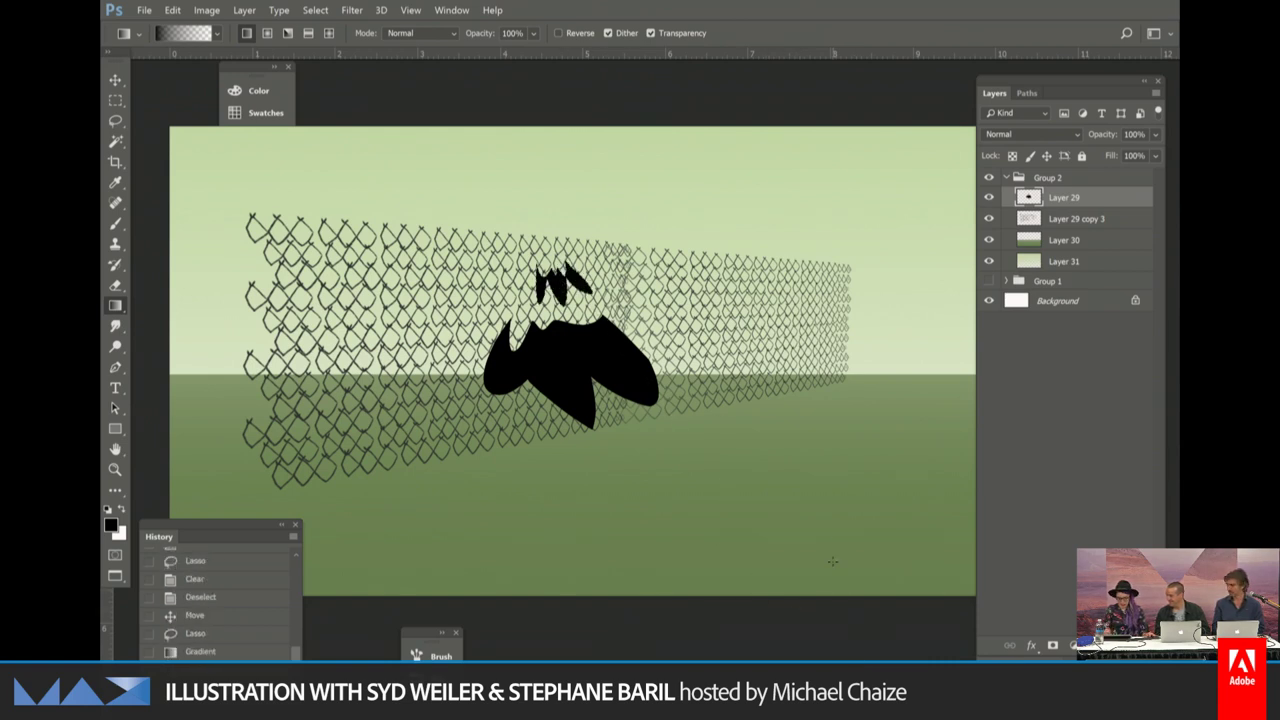
{"action": "left_click_drag", "start_coordinate": [823, 553], "coordinate": [797, 484]}
{"action": "key", "text": "ctrl+d"}
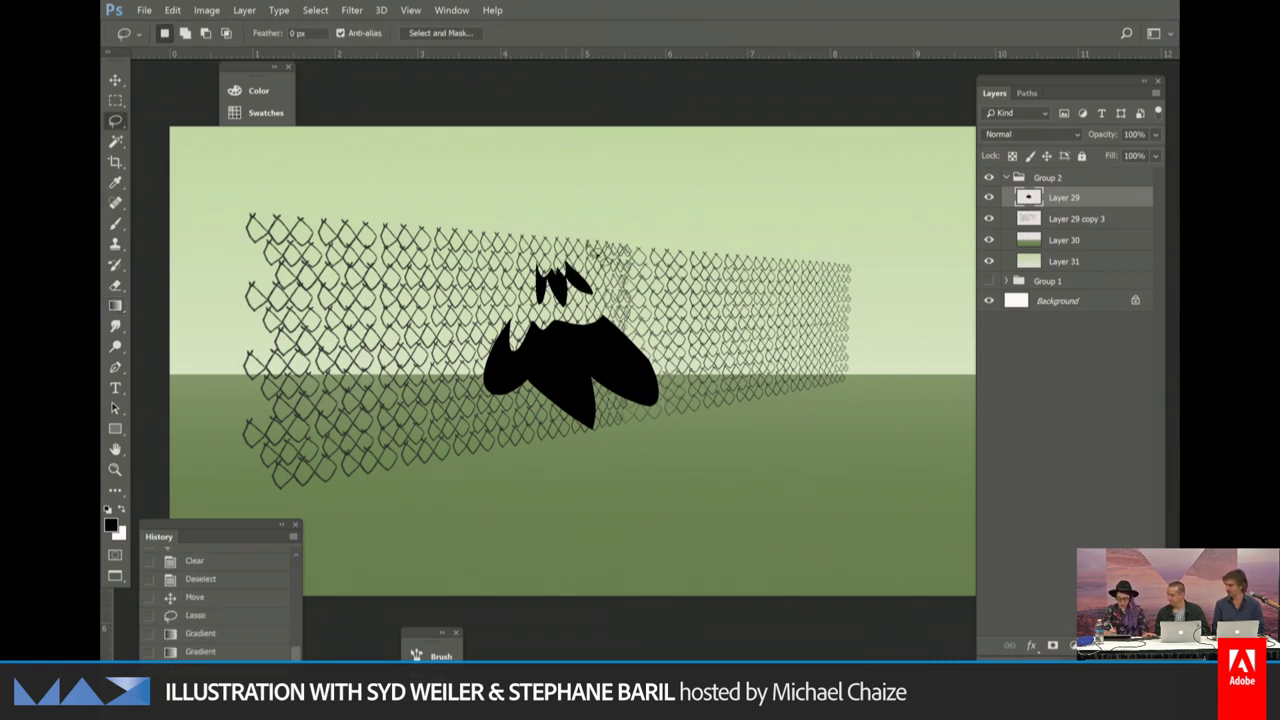
Enlarge the small upper leaf shapes with Free Transform and clear the selection.
{"action": "key", "text": "ctrl+t"}
{"action": "left_click_drag", "start_coordinate": [614, 316], "coordinate": [635, 267]}
{"action": "key", "text": "Return"}
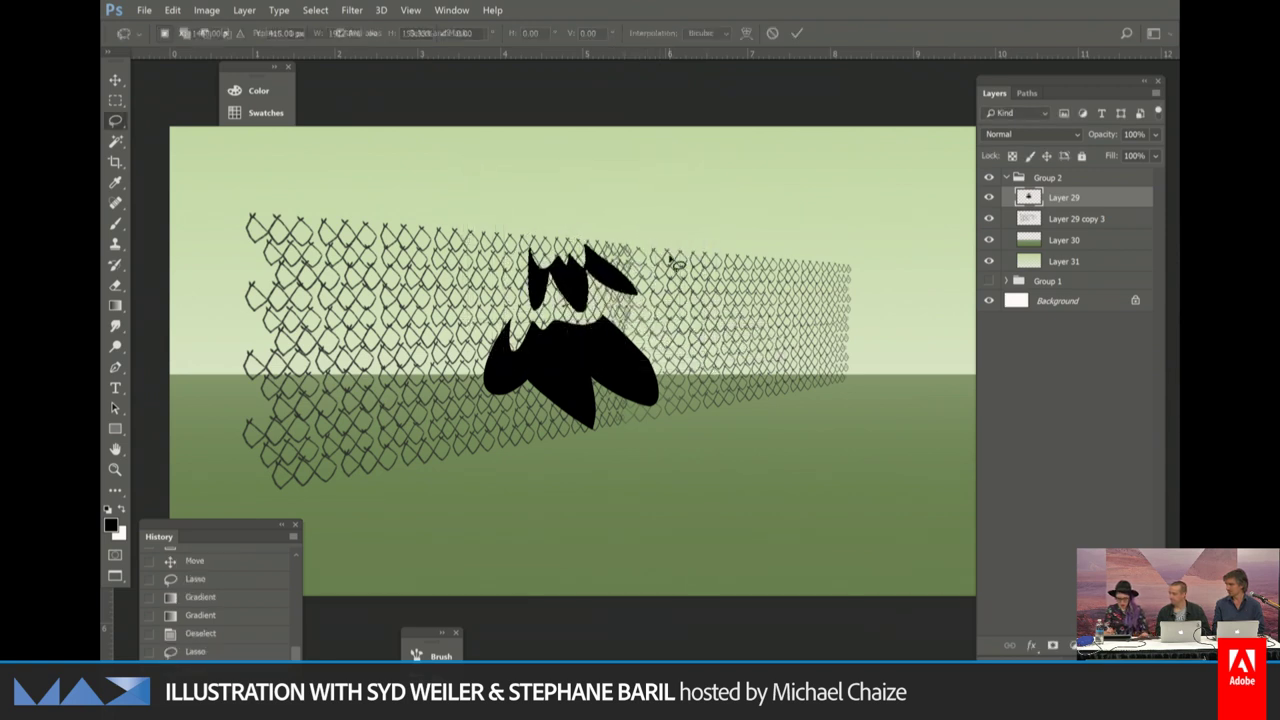
{"action": "key", "text": "ctrl+d"}
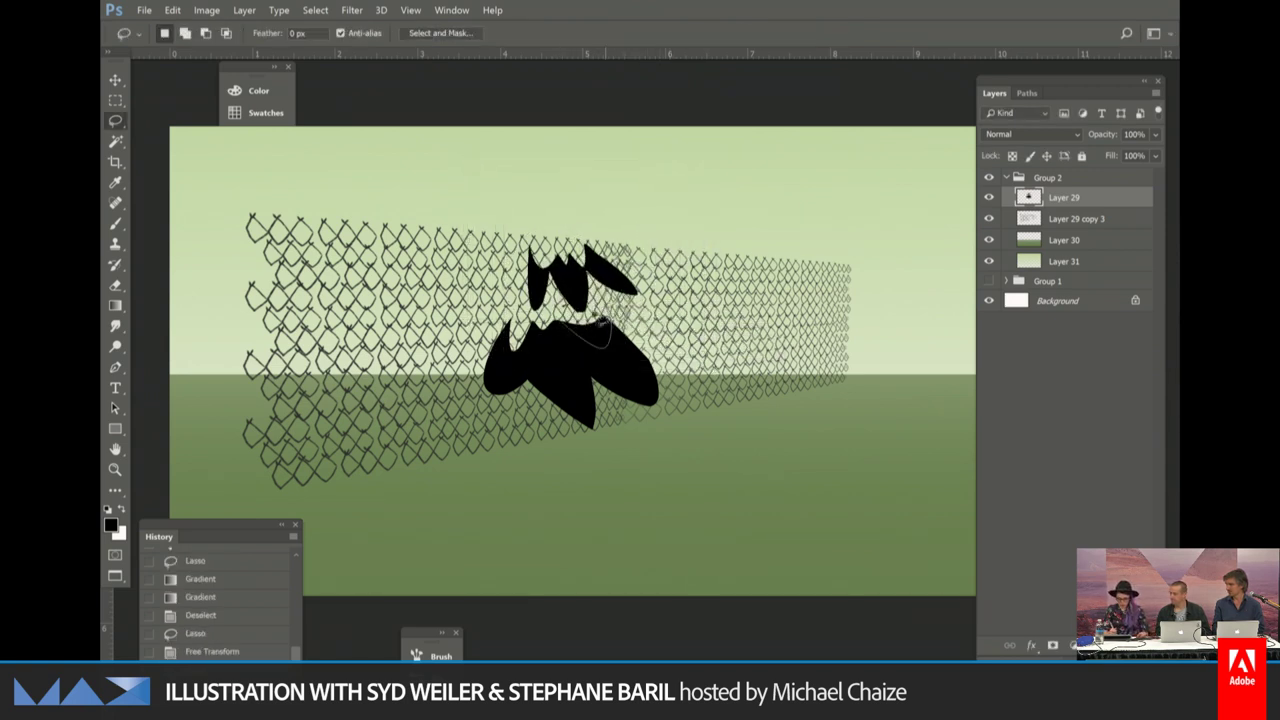
Cut a curved notch into the upper edge of the large black shape and move the whole leaf cluster toward the lower right.
{"action": "left_click_drag", "start_coordinate": [600, 325], "coordinate": [615, 290]}
{"action": "key", "text": "Delete"}
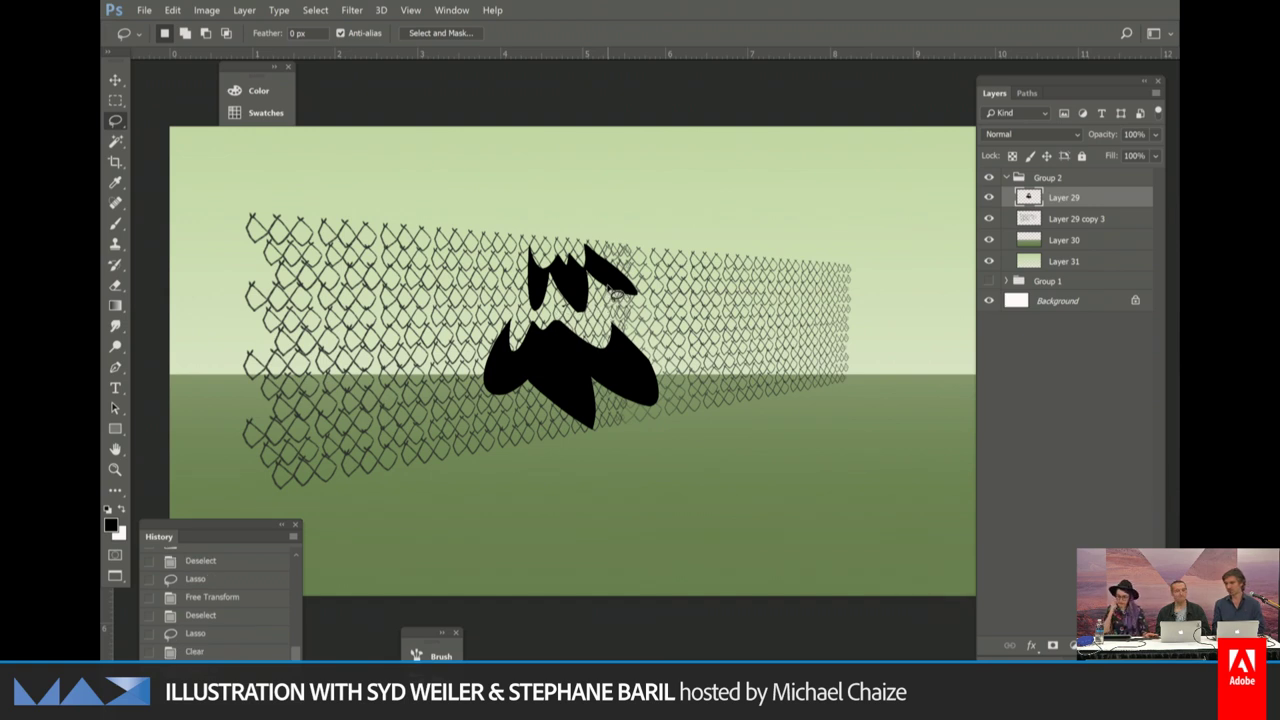
{"action": "key", "text": "v"}
{"action": "mouse_move", "coordinate": [720, 280]}
{"action": "left_mouse_down"}
{"action": "mouse_move", "coordinate": [857, 343]}
{"action": "mouse_move", "coordinate": [857, 377]}
{"action": "mouse_move", "coordinate": [830, 358]}
{"action": "left_mouse_up"}
{"action": "key", "text": "ctrl+d"}
Switch to the Eraser and reduce its brush size to 50.
{"action": "key", "text": "e"}
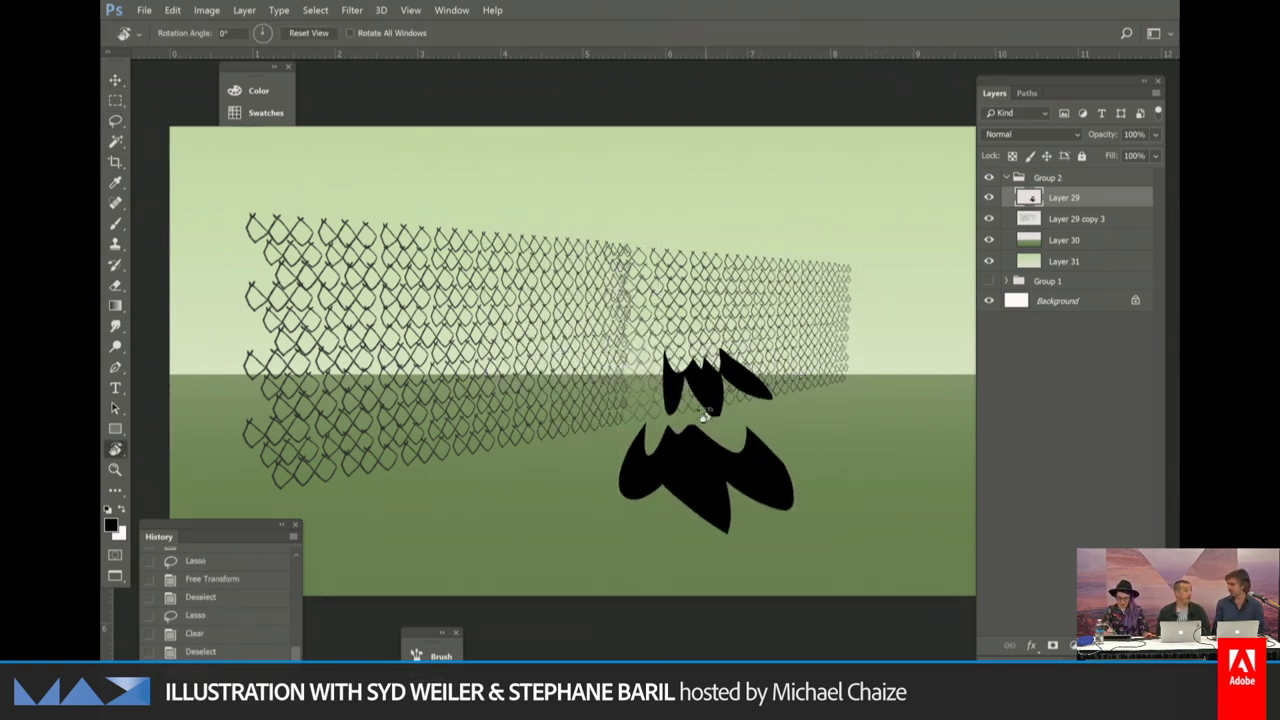
{"action": "left_click_drag", "start_coordinate": [700, 408], "coordinate": [704, 412]}
{"action": "key", "text": "bracketleft"}
{"action": "key", "text": "bracketleft"}
{"action": "key", "text": "bracketleft"}
{"action": "key", "text": "bracketleft"}
{"action": "key", "text": "bracketleft"}
{"action": "key", "text": "bracketleft"}
{"action": "key", "text": "bracketleft"}
{"action": "key", "text": "bracketleft"}
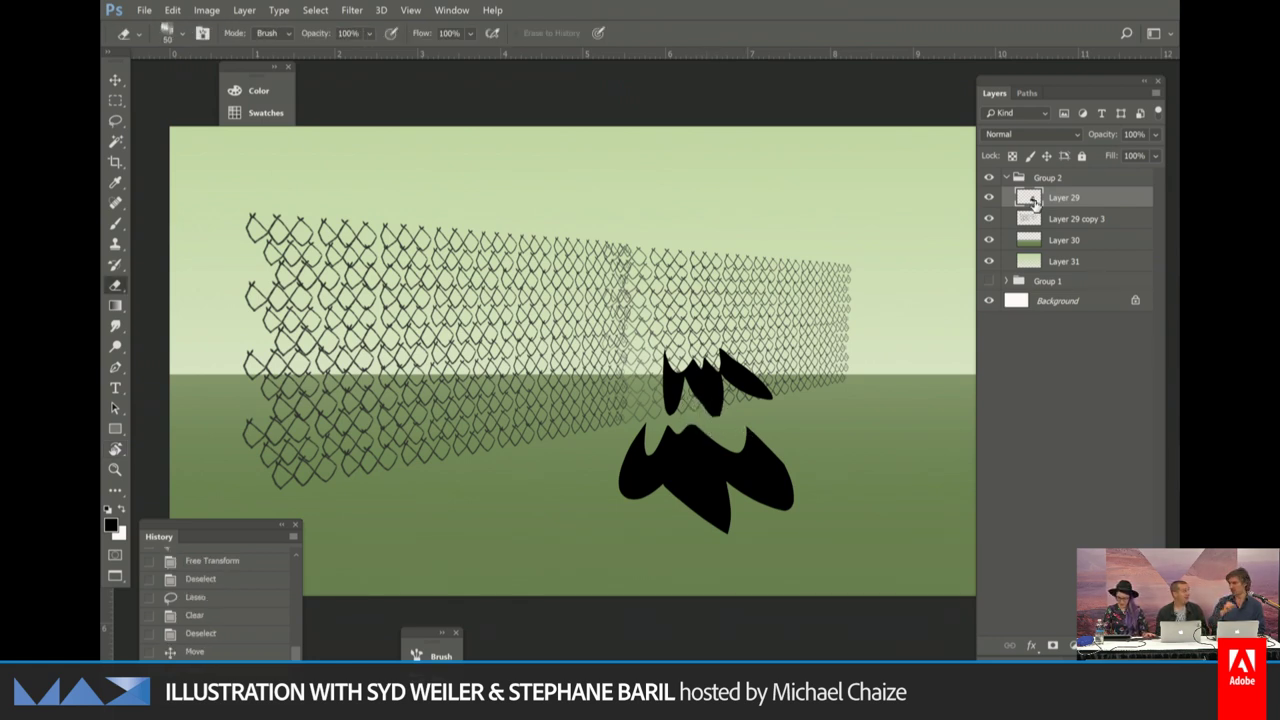
Scale the fence on Layer 29 copy 3 up to about 112% and reposition it on the canvas.
{"action": "left_click", "coordinate": [1075, 222]}
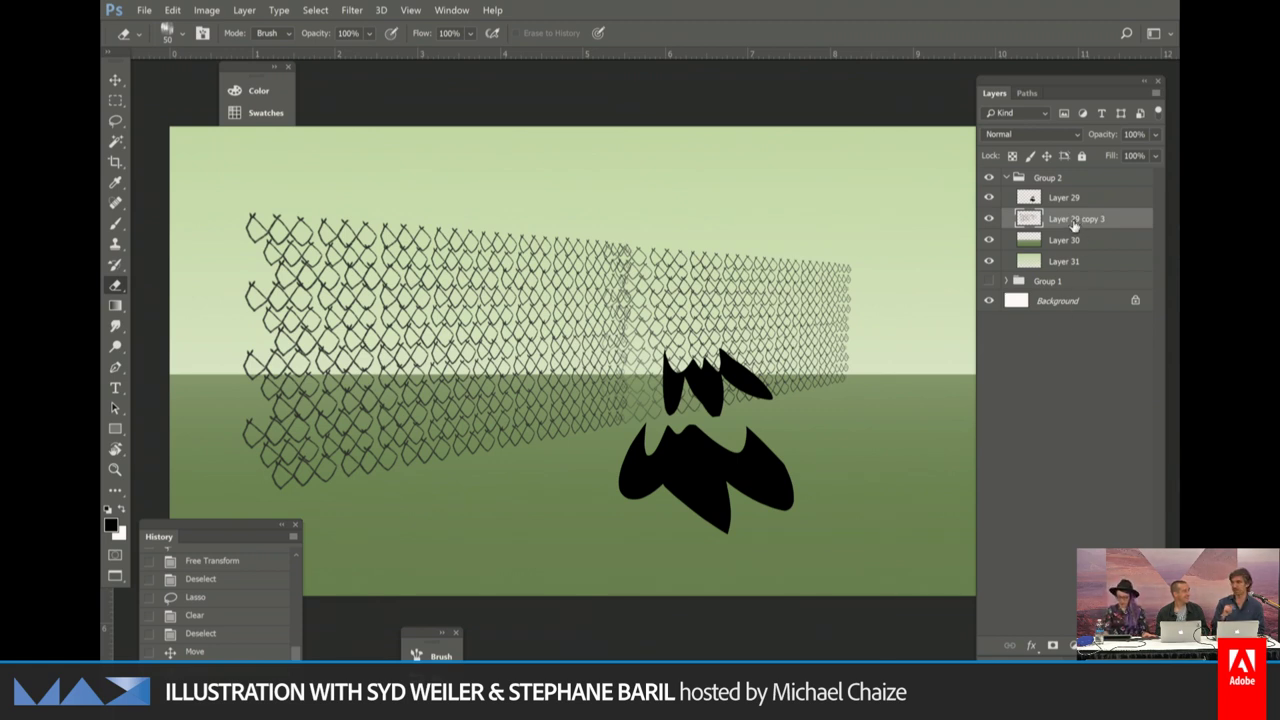
{"action": "key", "text": "ctrl+t"}
{"action": "left_click_drag", "start_coordinate": [851, 212], "coordinate": [934, 180]}
{"action": "left_click_drag", "start_coordinate": [865, 237], "coordinate": [849, 247]}
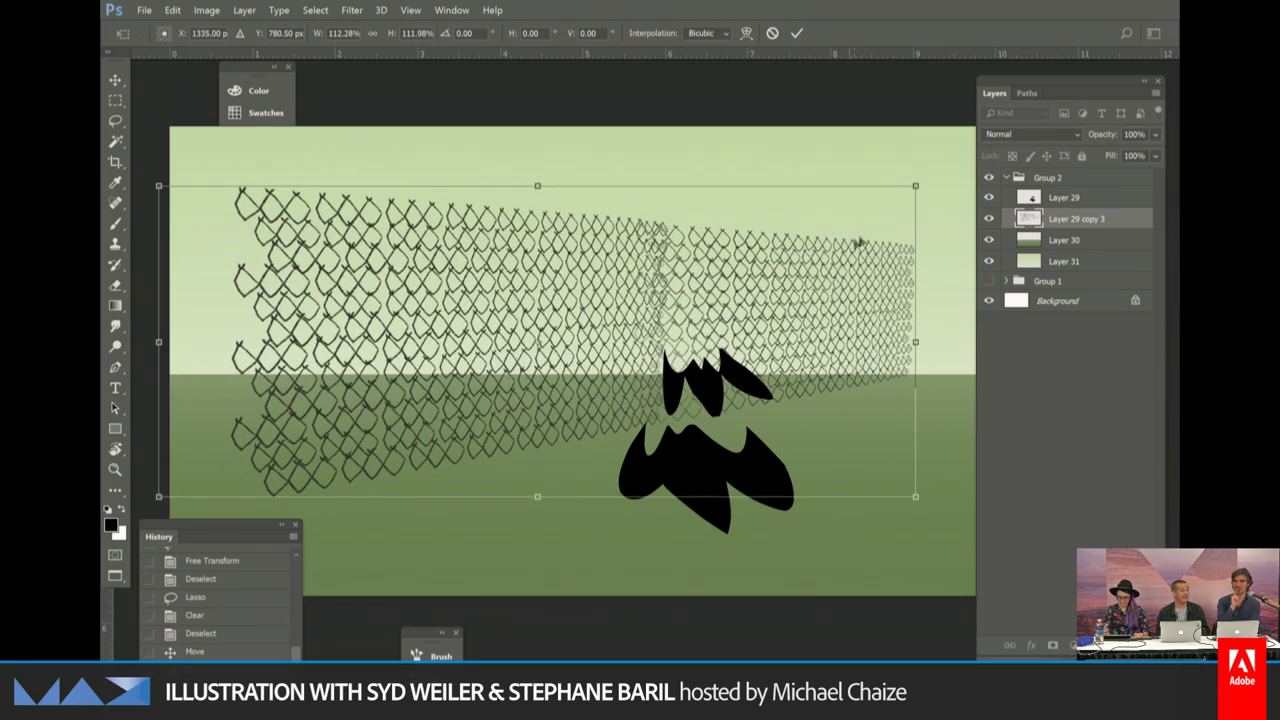
Load the Layer 29 leaf cluster as a selection, define it as a brush preset, and switch to the Brush tool.
{"action": "key", "text": "e"}
{"action": "left_click", "coordinate": [1062, 198]}
{"action": "left_click_drag", "start_coordinate": [1053, 208], "coordinate": [1073, 218]}
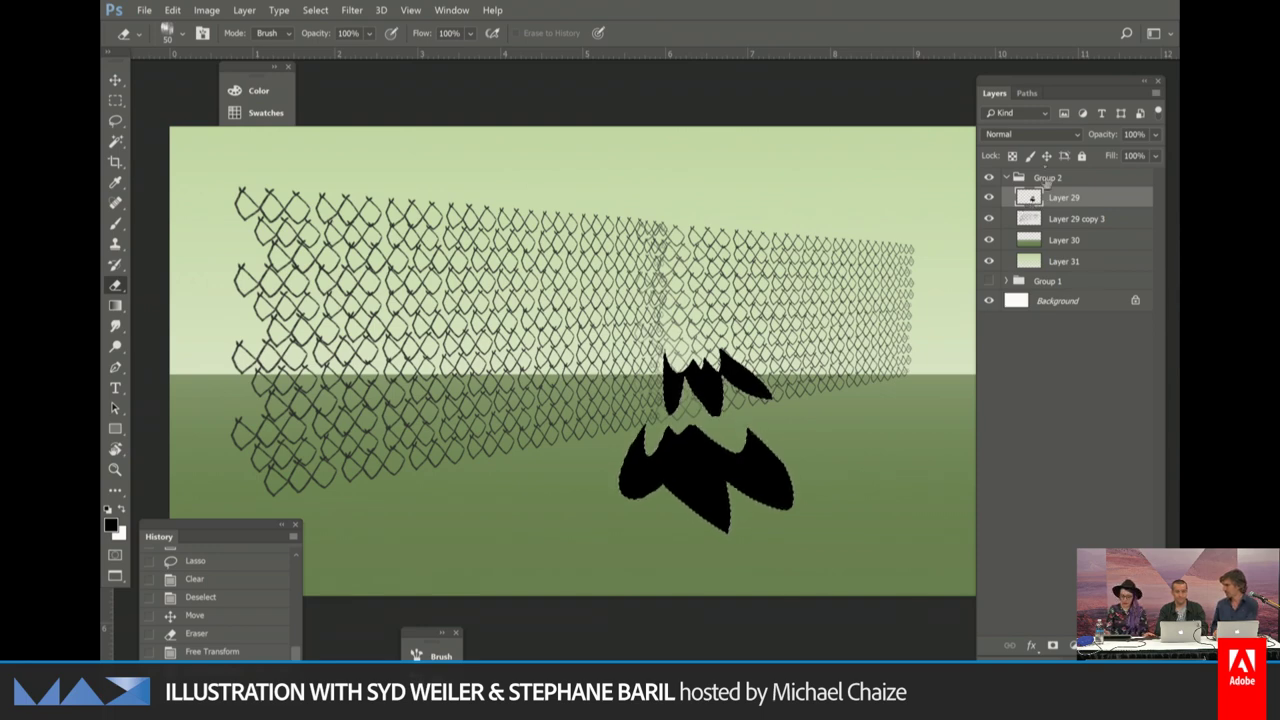
{"action": "left_click", "coordinate": [173, 10]}
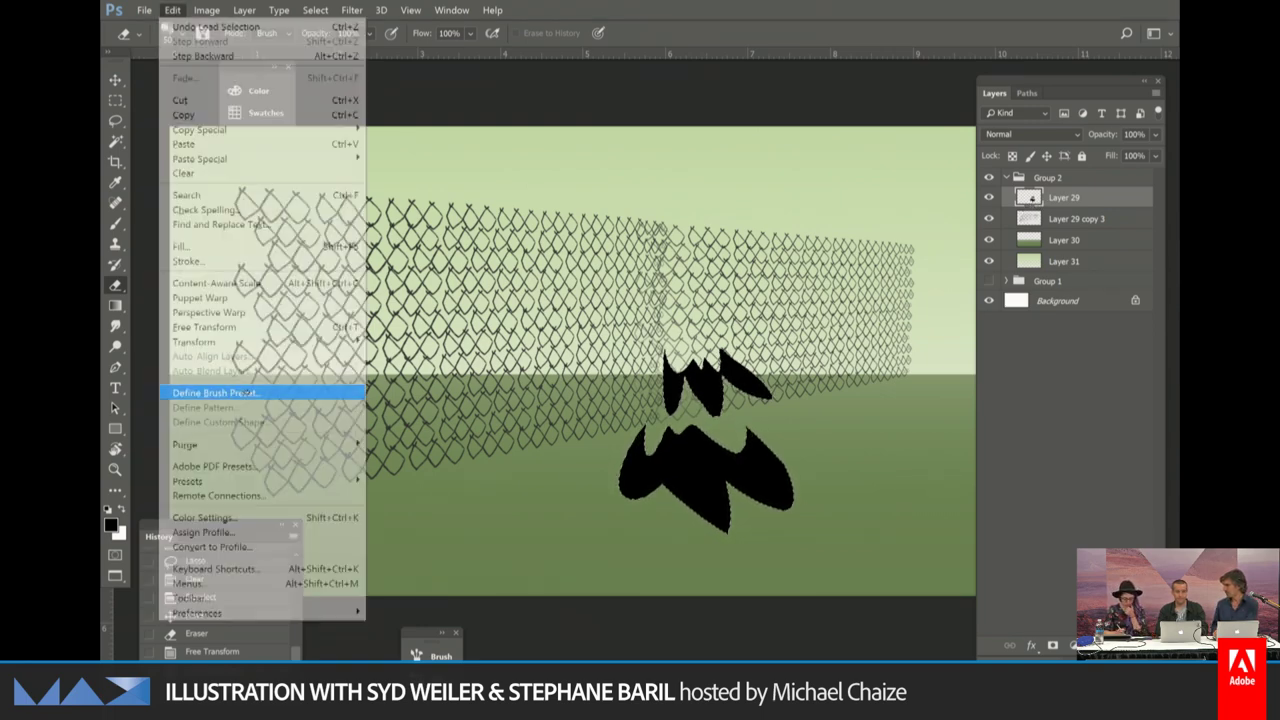
{"action": "left_click", "coordinate": [200, 392]}
{"action": "left_click", "coordinate": [772, 237]}
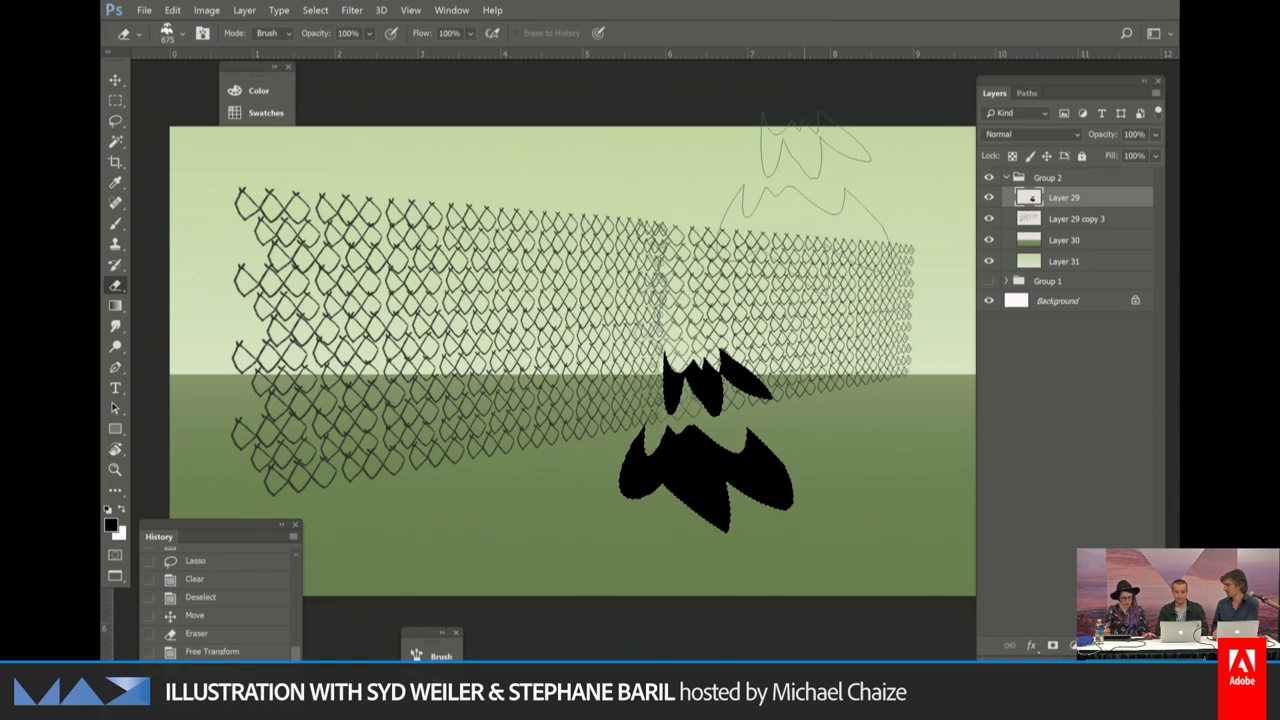
{"action": "key", "text": "b"}
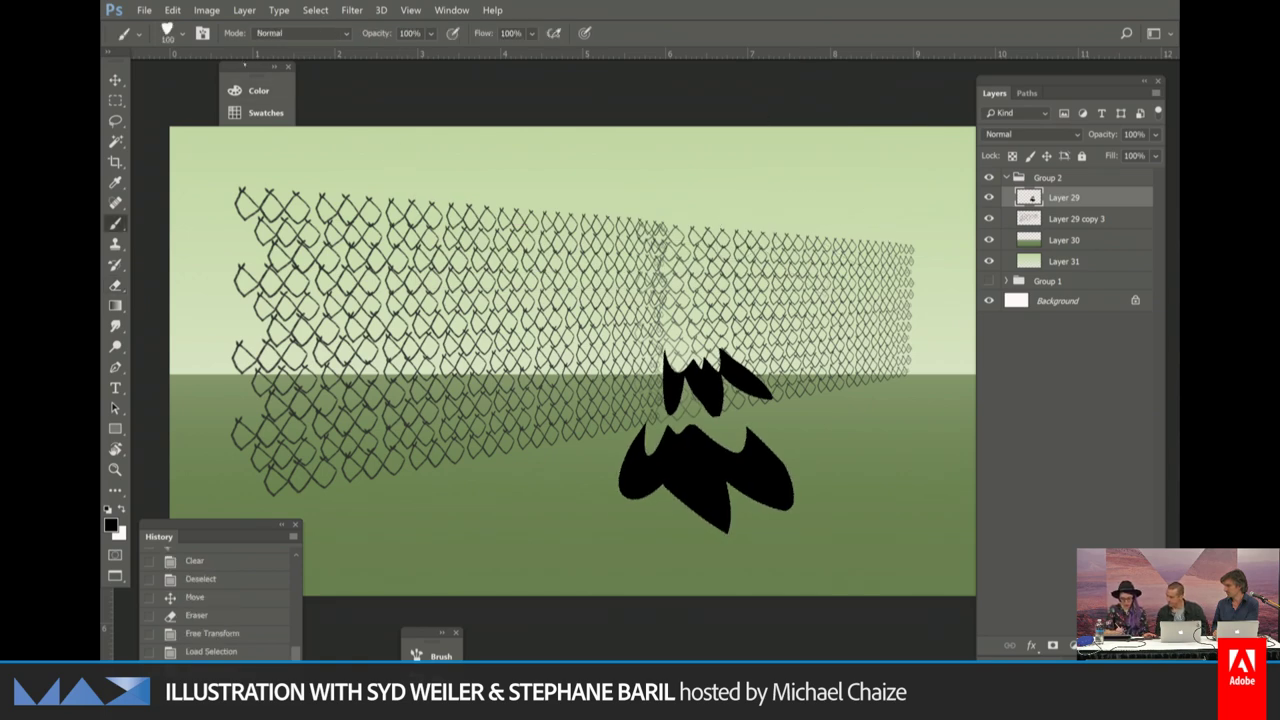
Show the brush settings beside the artwork, define the Layer 29 leaf cluster as a brush preset, and use it as the tip.
{"action": "key", "text": "F5"}
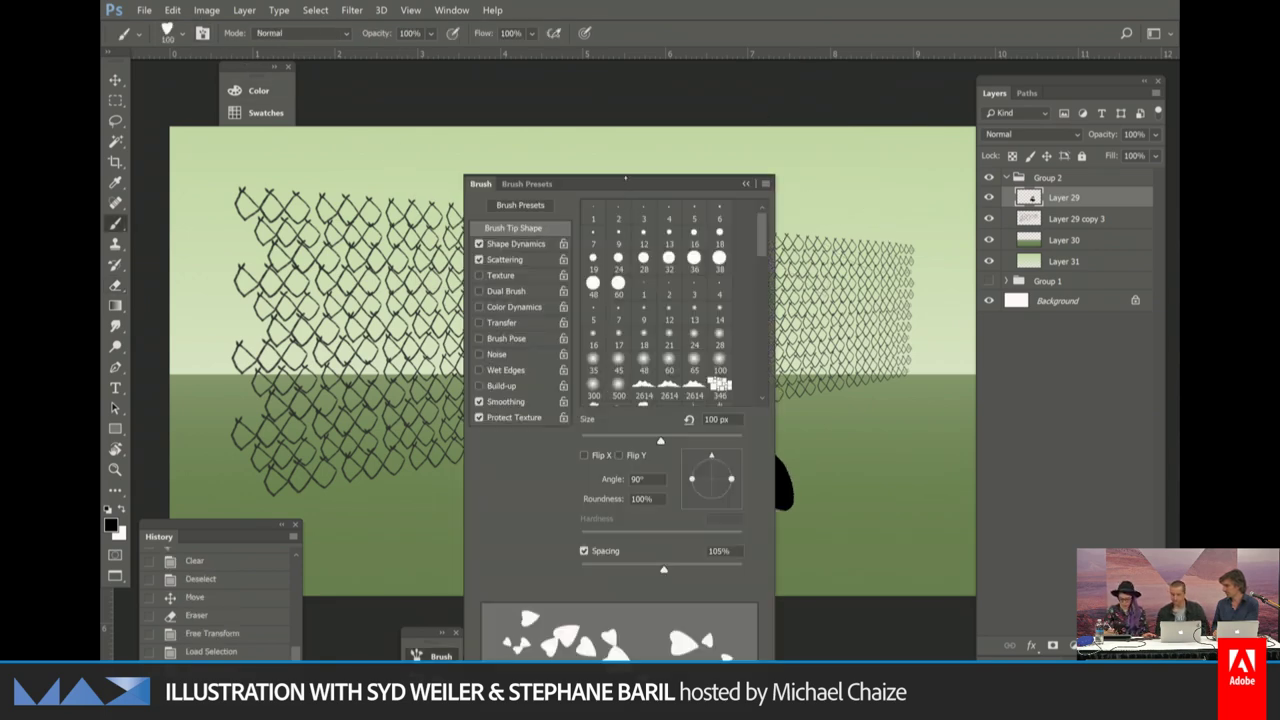
{"action": "left_click_drag", "start_coordinate": [621, 177], "coordinate": [368, 86]}
{"action": "scroll", "coordinate": [493, 295], "scroll_direction": "down", "scroll_amount": 5}
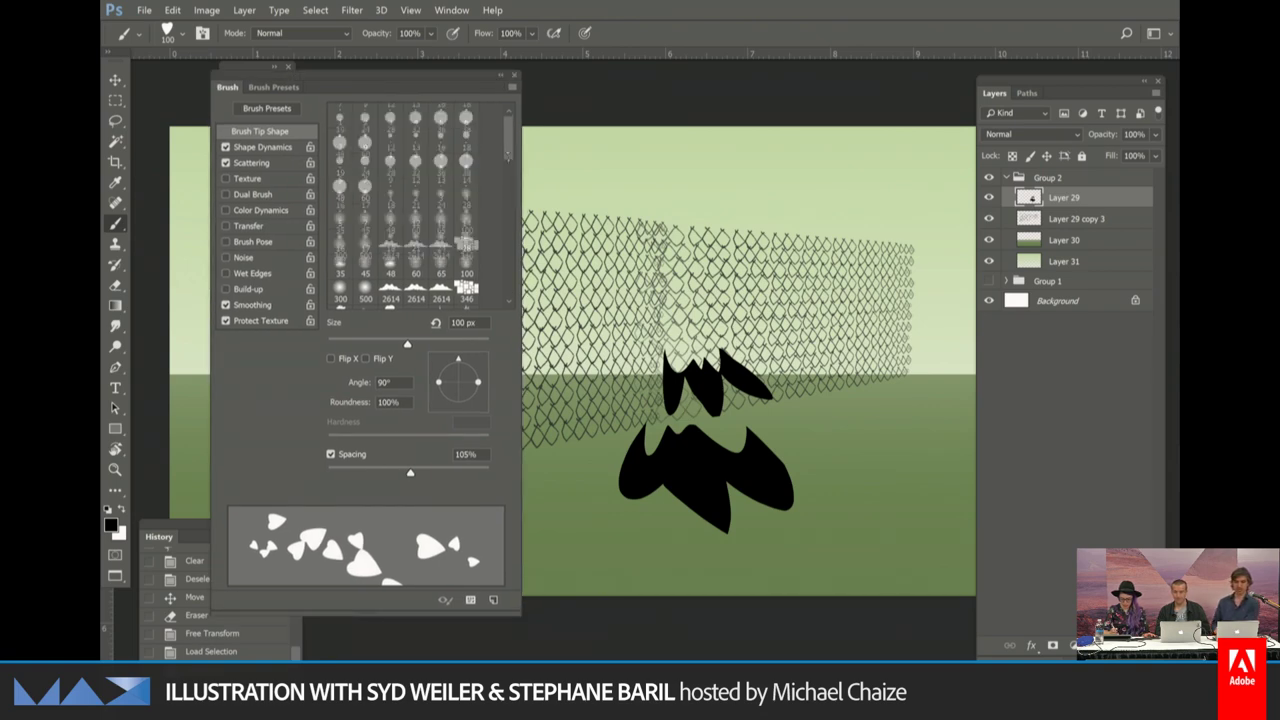
{"action": "left_click", "coordinate": [1036, 199], "text": "ctrl"}
{"action": "left_click", "coordinate": [172, 10]}
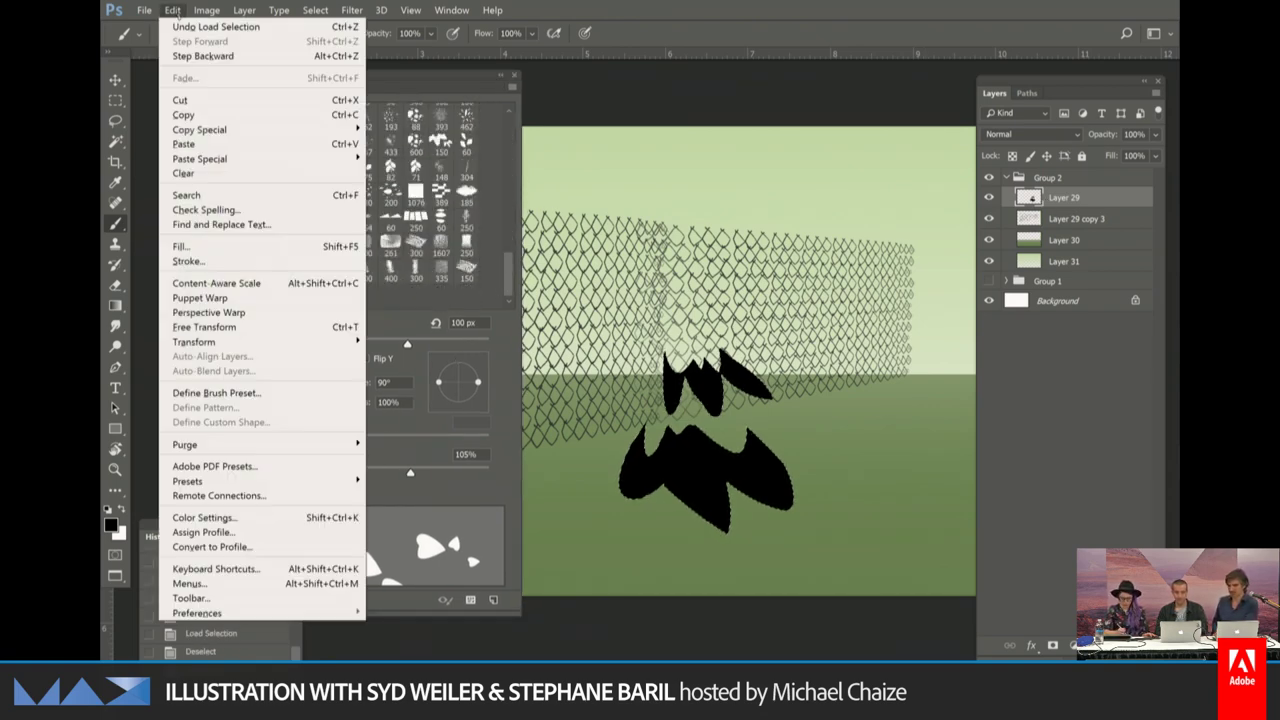
{"action": "left_click", "coordinate": [246, 393]}
{"action": "key", "text": "Return"}
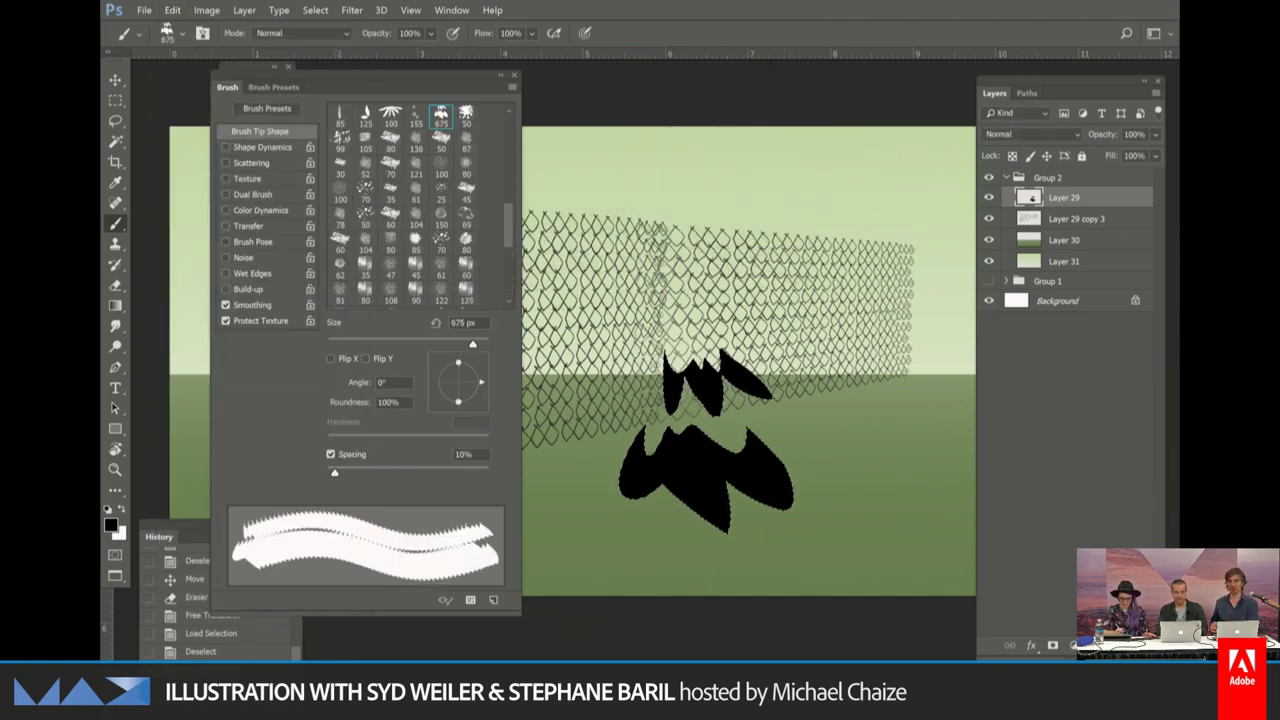
Enable Shape Dynamics and Scattering for the leaf brush, with scatter at about 642% and tip spacing at 475%.
{"action": "left_click", "coordinate": [270, 147]}
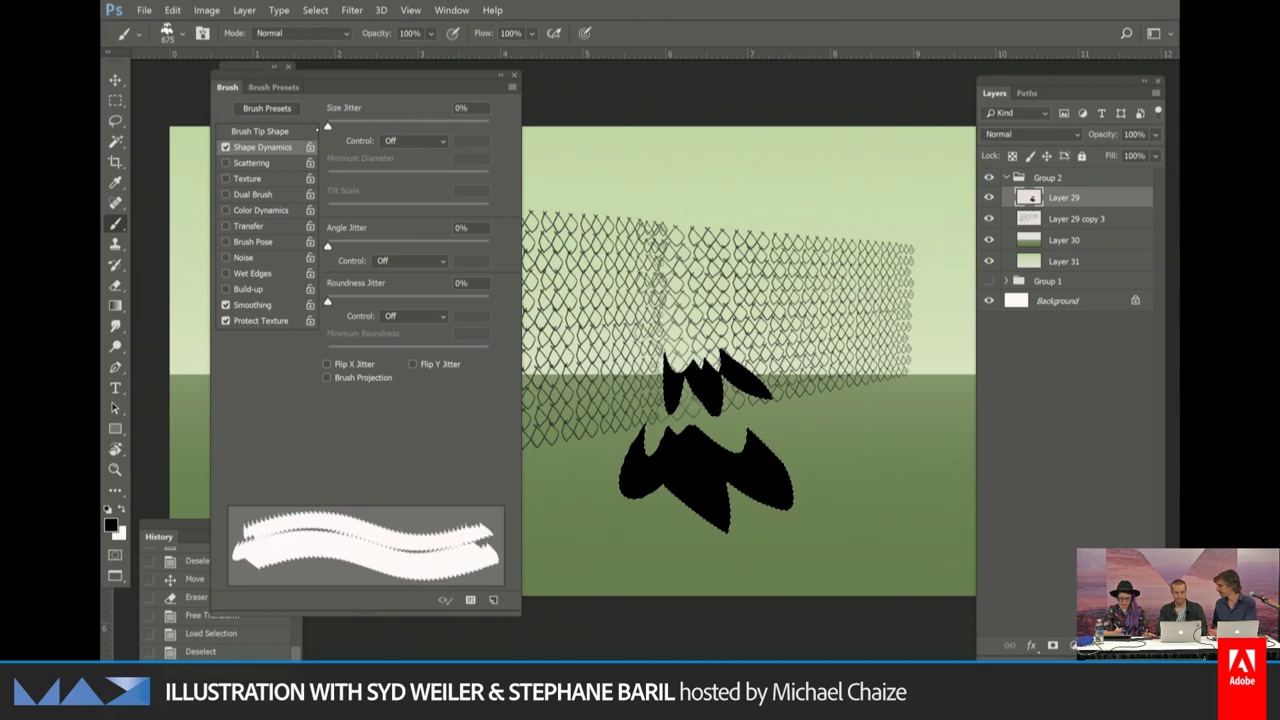
{"action": "left_click", "coordinate": [255, 163]}
{"action": "left_click_drag", "start_coordinate": [327, 126], "coordinate": [400, 126]}
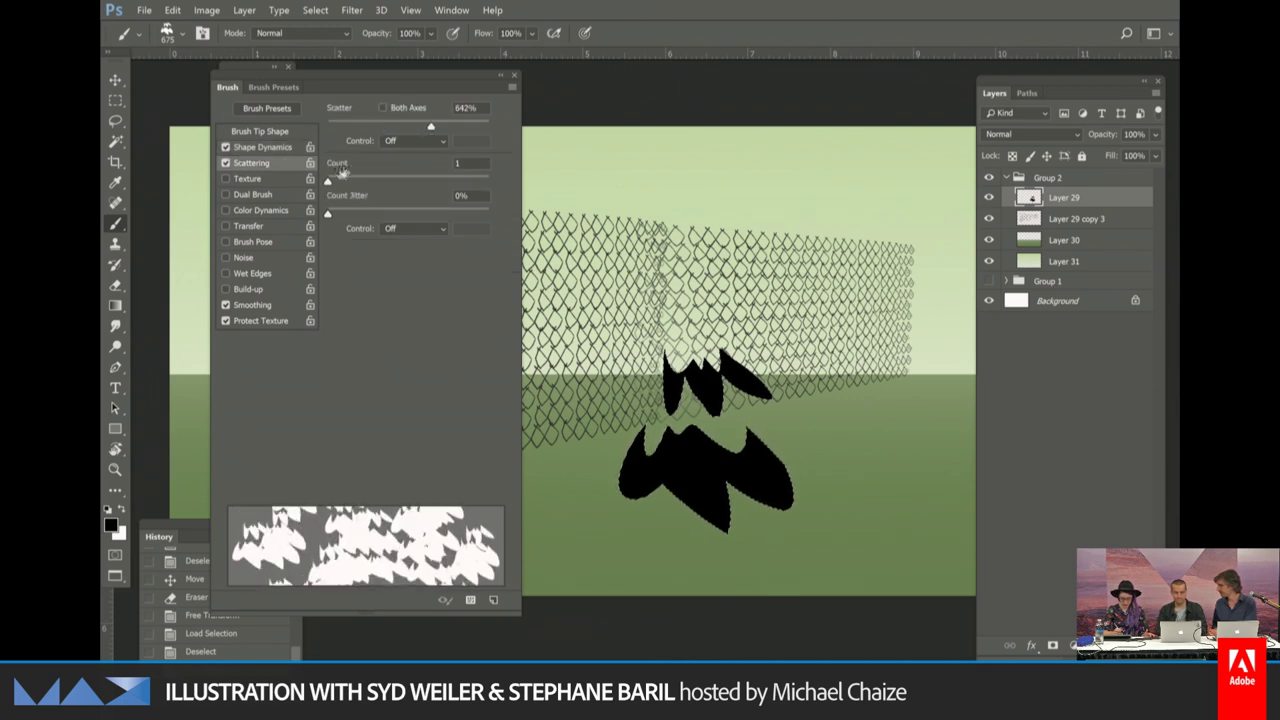
{"action": "left_click", "coordinate": [260, 131]}
{"action": "left_click_drag", "start_coordinate": [334, 472], "coordinate": [470, 472]}
{"action": "left_click", "coordinate": [302, 148]}
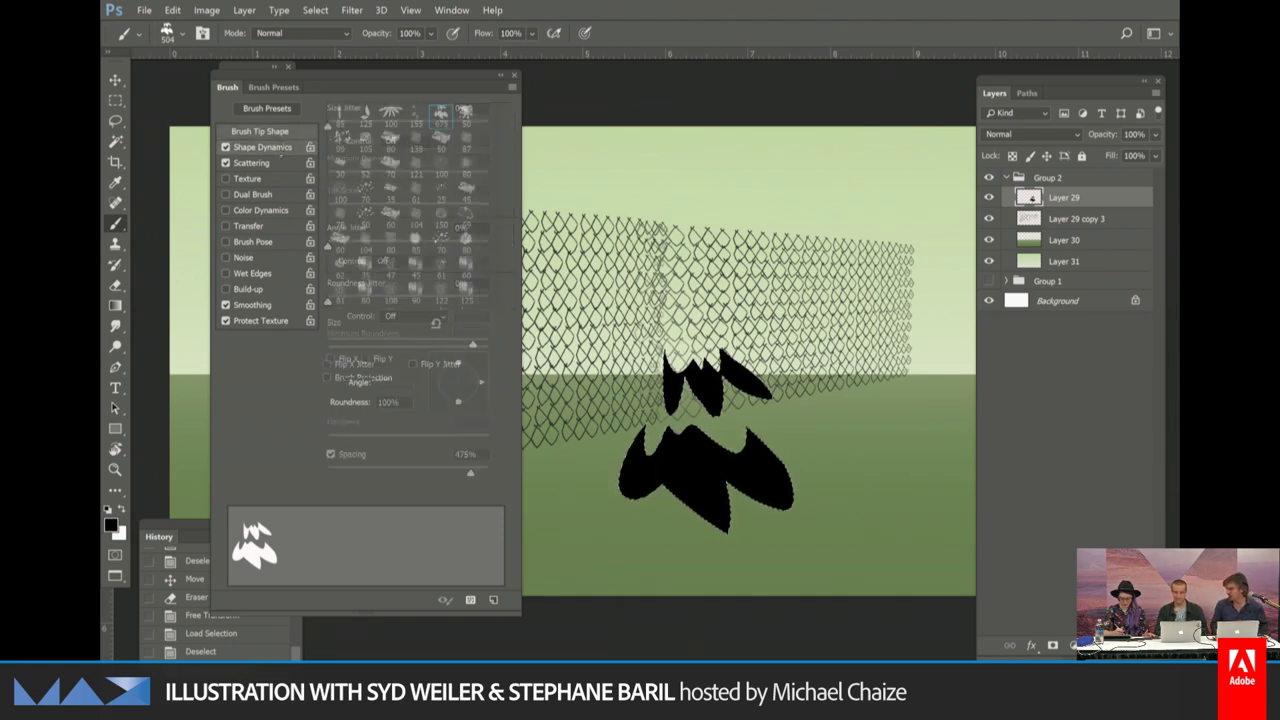
Set the leaf brush's scatter to 147% with a count of 2, and its tip spacing to 68%.
{"action": "left_click", "coordinate": [260, 131]}
{"action": "left_click", "coordinate": [251, 162]}
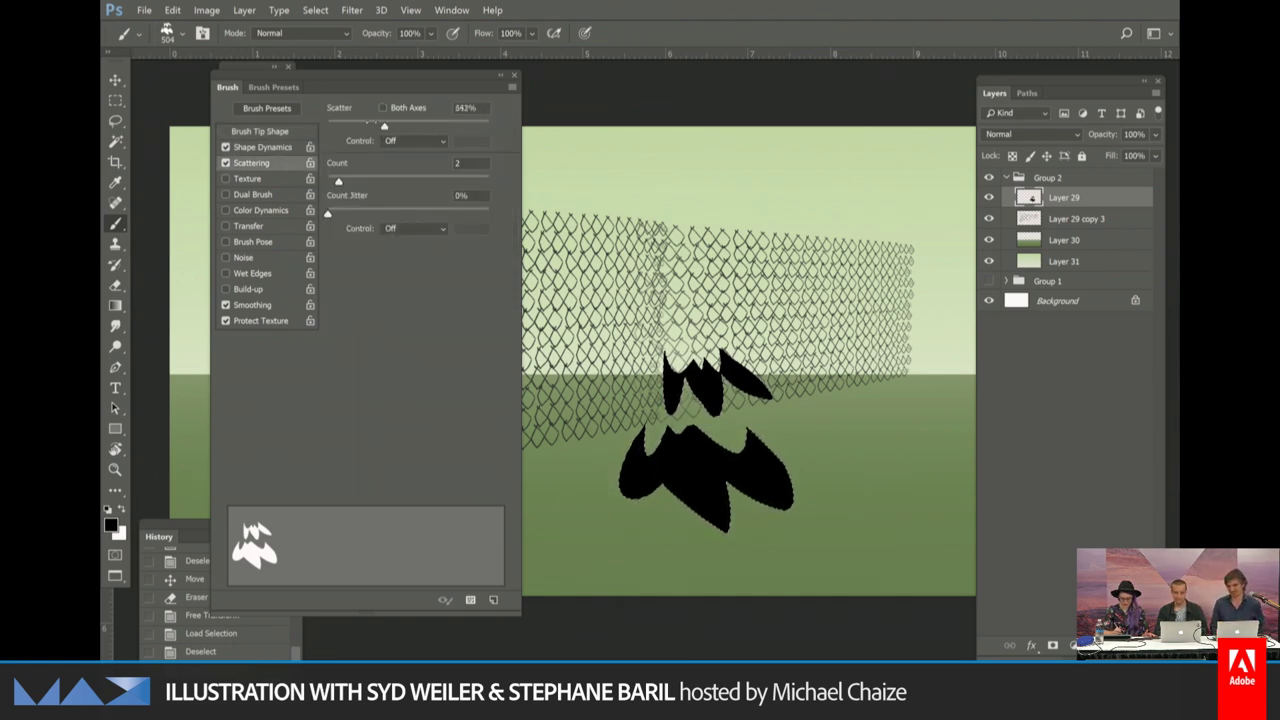
{"action": "mouse_move", "coordinate": [384, 125]}
{"action": "left_mouse_down"}
{"action": "mouse_move", "coordinate": [336, 125]}
{"action": "mouse_move", "coordinate": [351, 125]}
{"action": "left_mouse_up"}
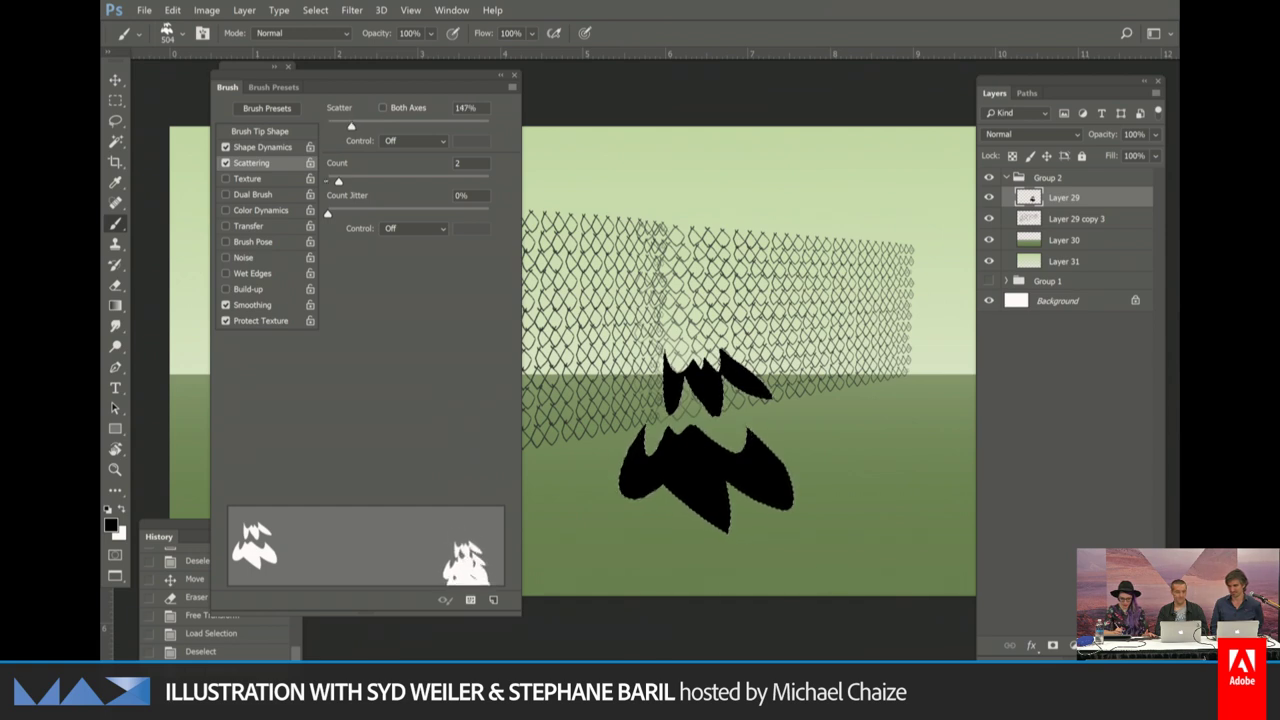
{"action": "left_click", "coordinate": [260, 131]}
{"action": "left_click_drag", "start_coordinate": [470, 472], "coordinate": [381, 472]}
Try flipping the leaf brush tip along X and Y in its tip shape settings.
{"action": "left_click", "coordinate": [331, 358]}
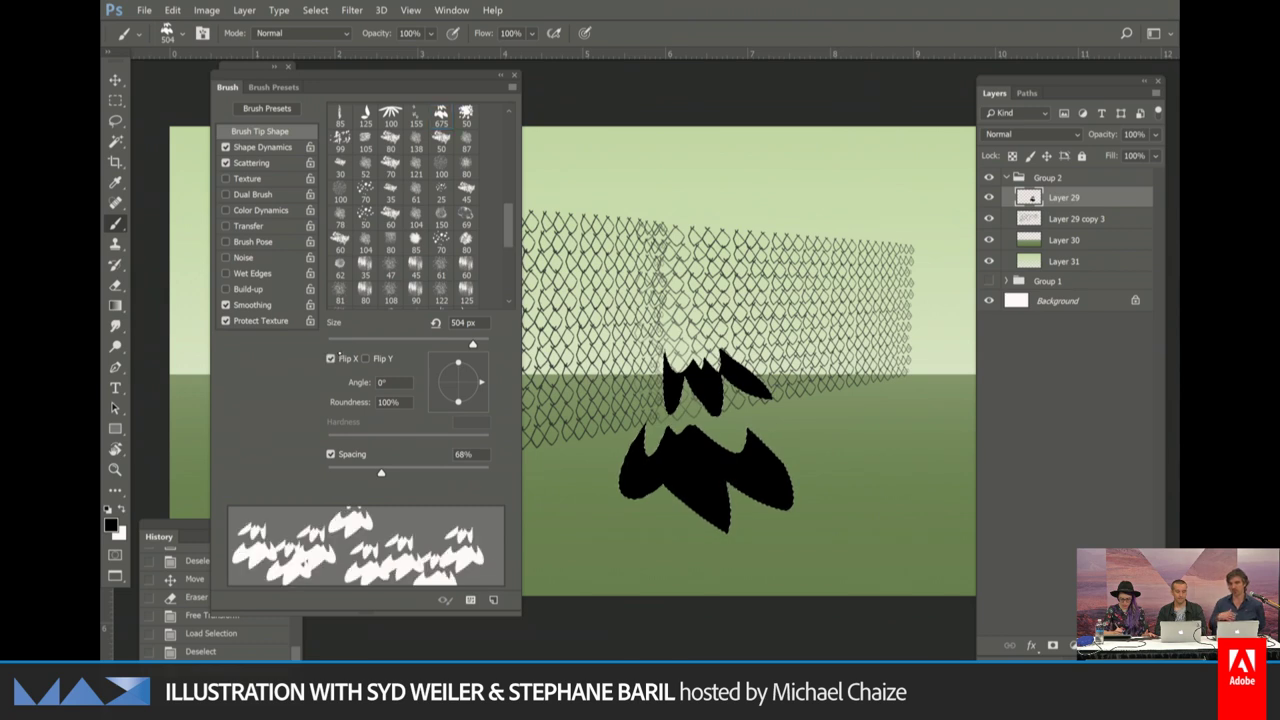
{"action": "left_click", "coordinate": [331, 358]}
{"action": "left_click", "coordinate": [366, 358]}
{"action": "left_click", "coordinate": [366, 358]}
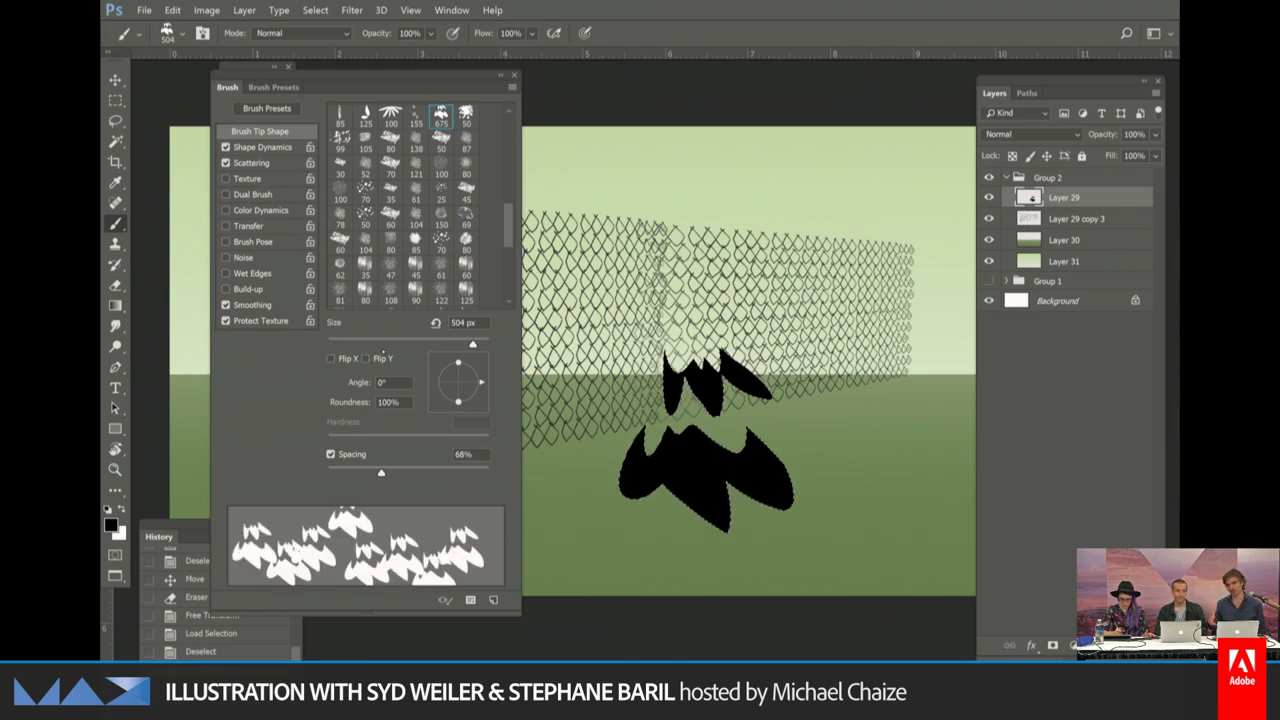
Make the leaf brush's size respond to Pen Pressure in Shape Dynamics.
{"action": "left_click", "coordinate": [292, 148]}
{"action": "left_click", "coordinate": [441, 140]}
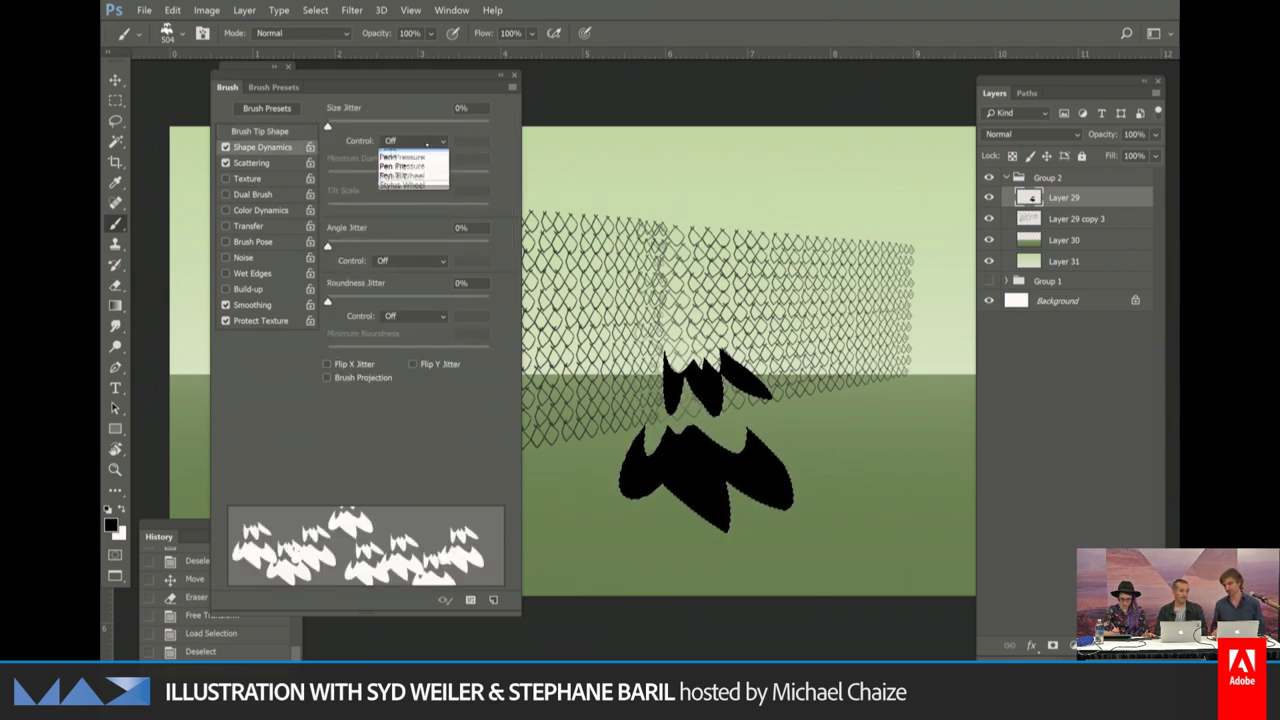
{"action": "left_click", "coordinate": [430, 162]}
{"action": "left_click", "coordinate": [430, 260]}
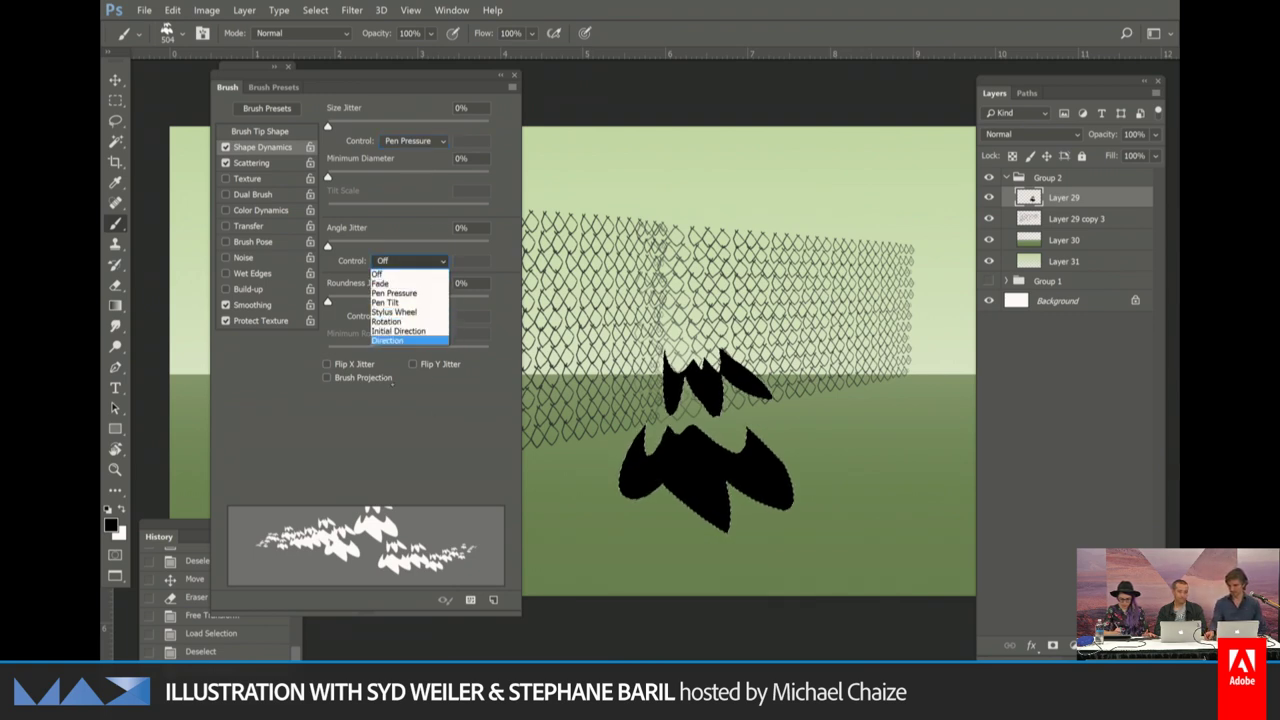
{"action": "key", "text": "Escape"}
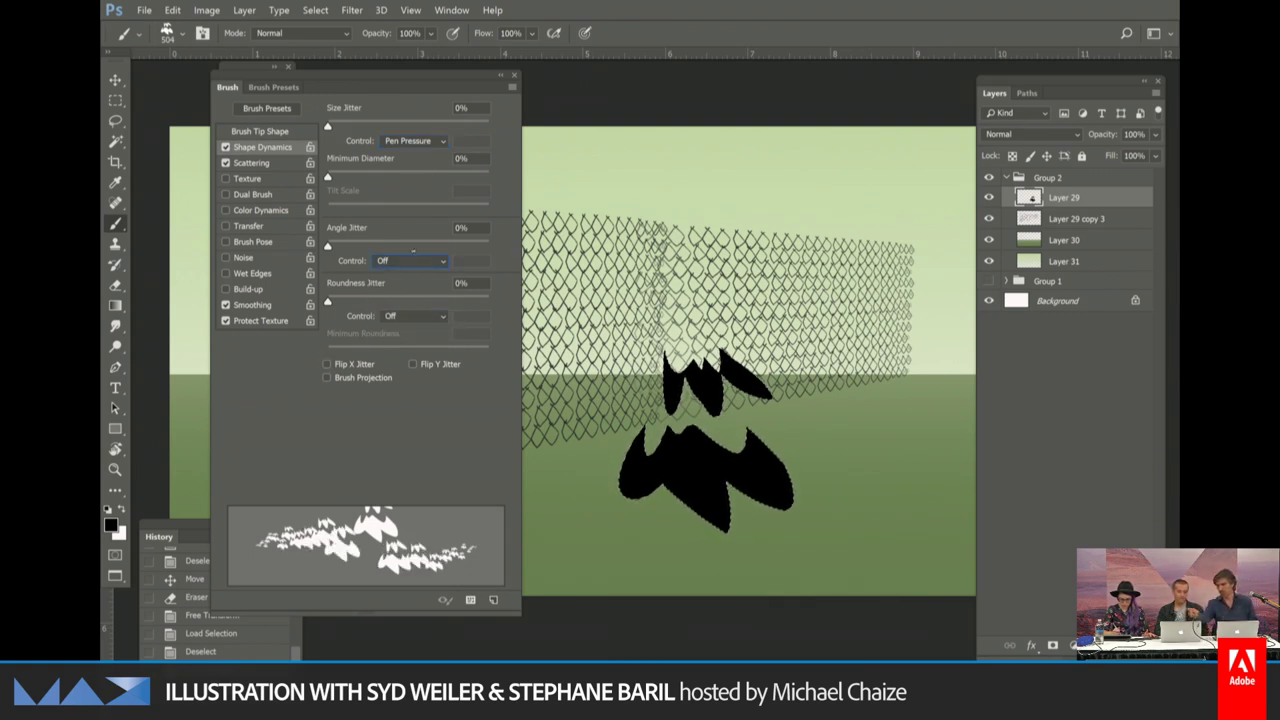
{"action": "left_click", "coordinate": [413, 262]}
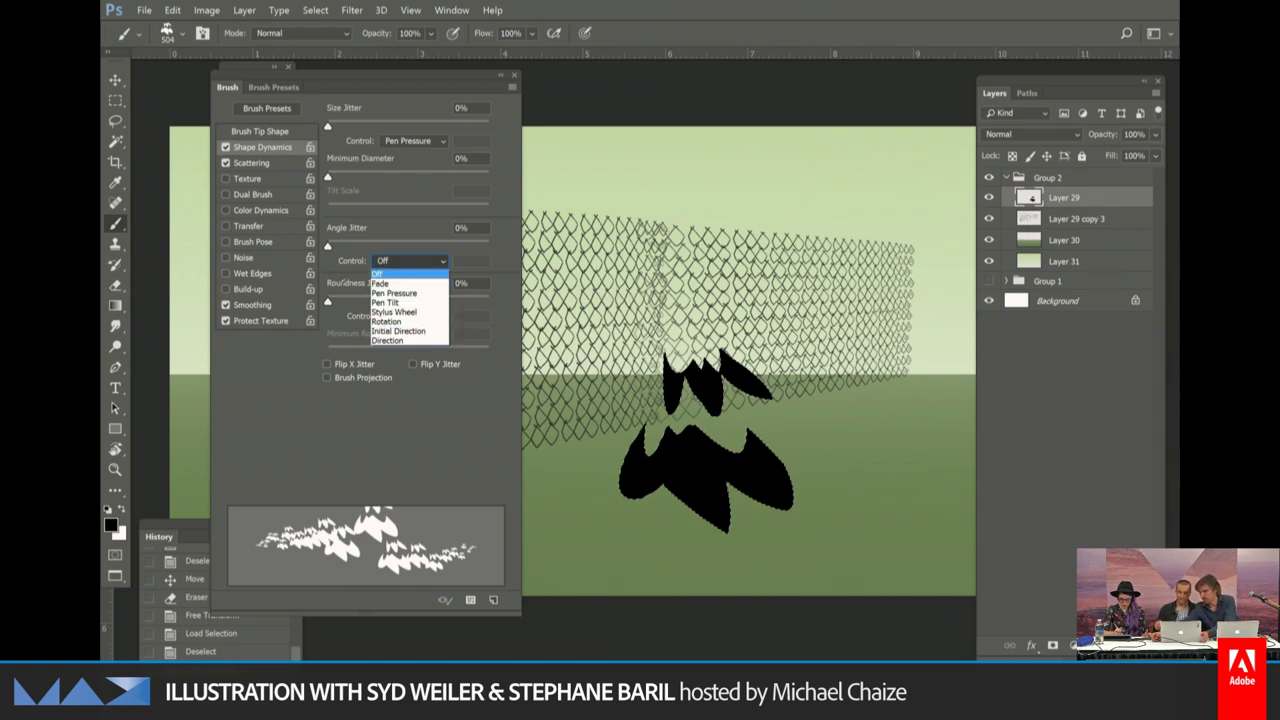
{"action": "key", "text": "Escape"}
Set the leaf brush's roundness jitter to 66% and slightly tighten its tip spacing, closing the brush settings.
{"action": "left_click_drag", "start_coordinate": [392, 302], "coordinate": [453, 301]}
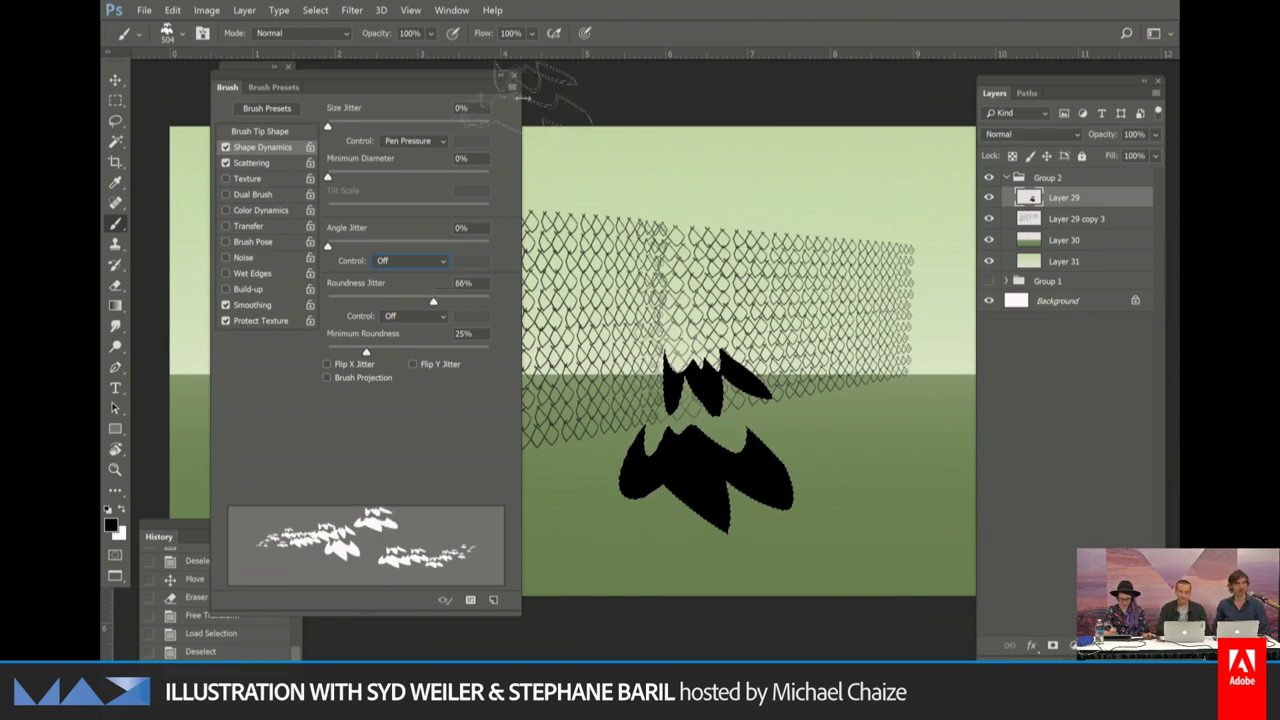
{"action": "left_click", "coordinate": [259, 131]}
{"action": "left_click_drag", "start_coordinate": [381, 472], "coordinate": [367, 472]}
{"action": "key", "text": "F5"}
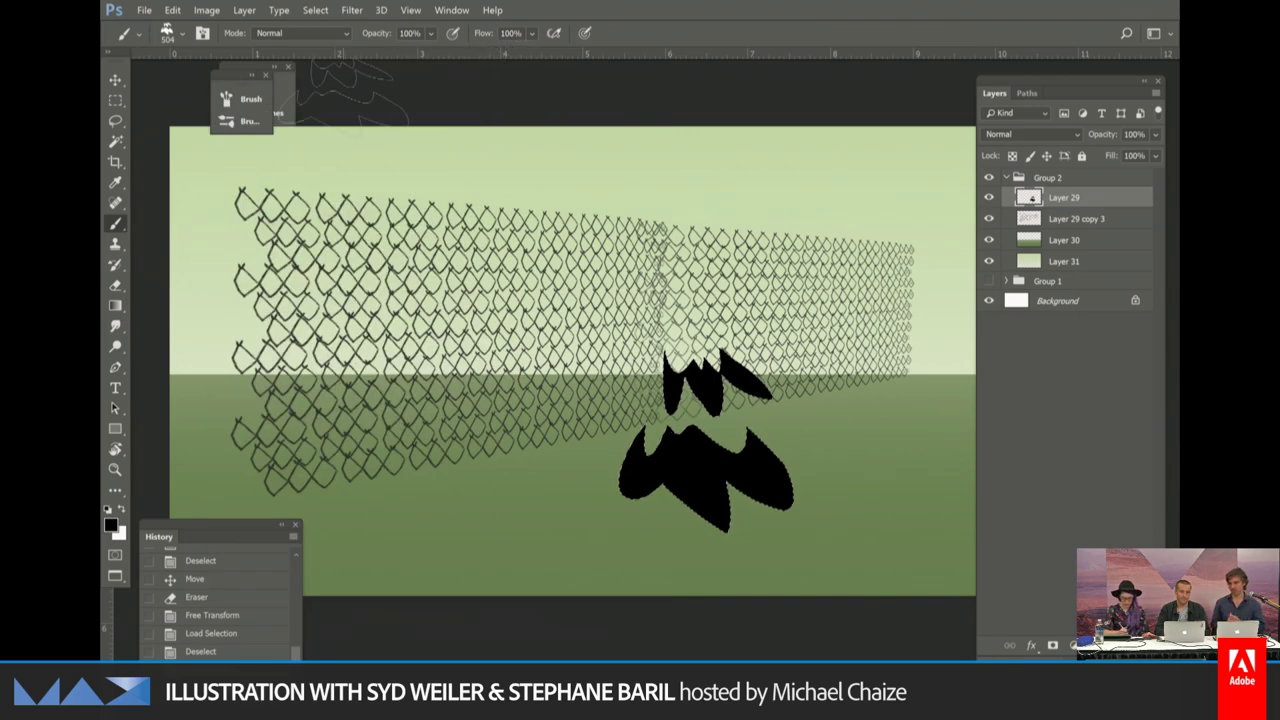
Change the foreground color from black to a dark leaf green with a hue of 79°.
{"action": "left_click", "coordinate": [110, 524]}
{"action": "left_click", "coordinate": [631, 577]}
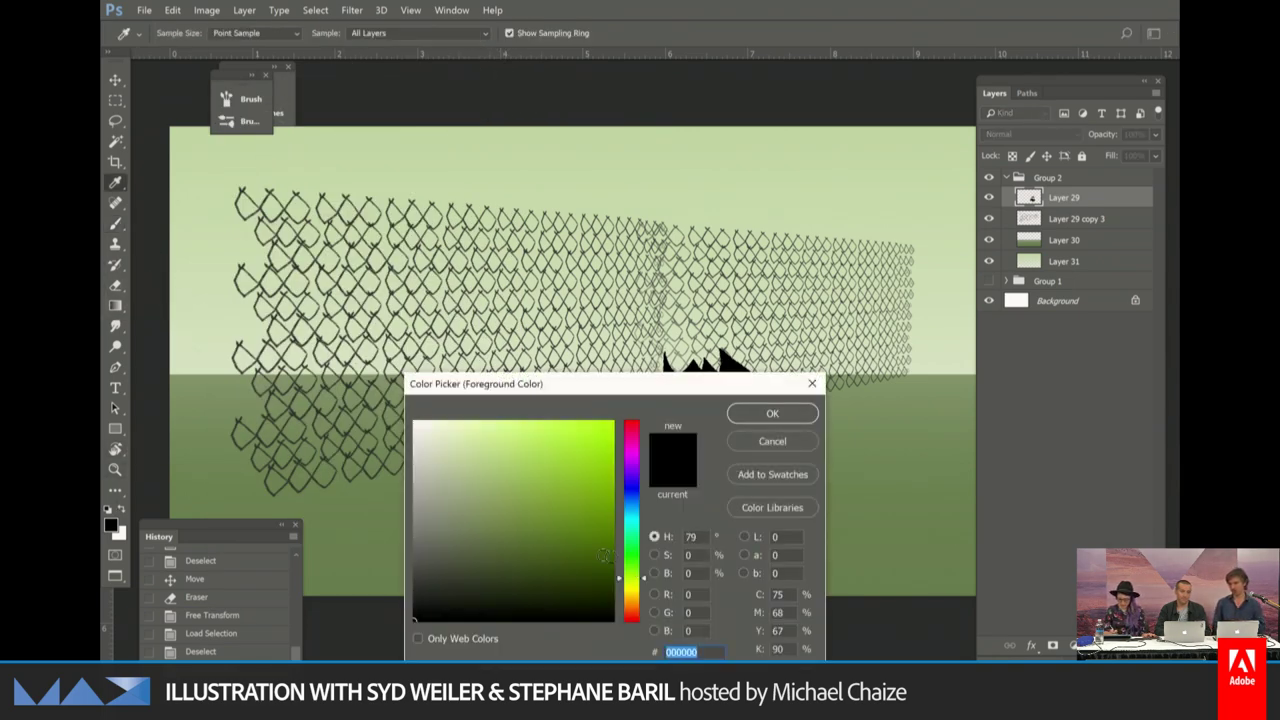
{"action": "left_click", "coordinate": [551, 534]}
{"action": "left_click", "coordinate": [551, 558]}
{"action": "key", "text": "Return"}
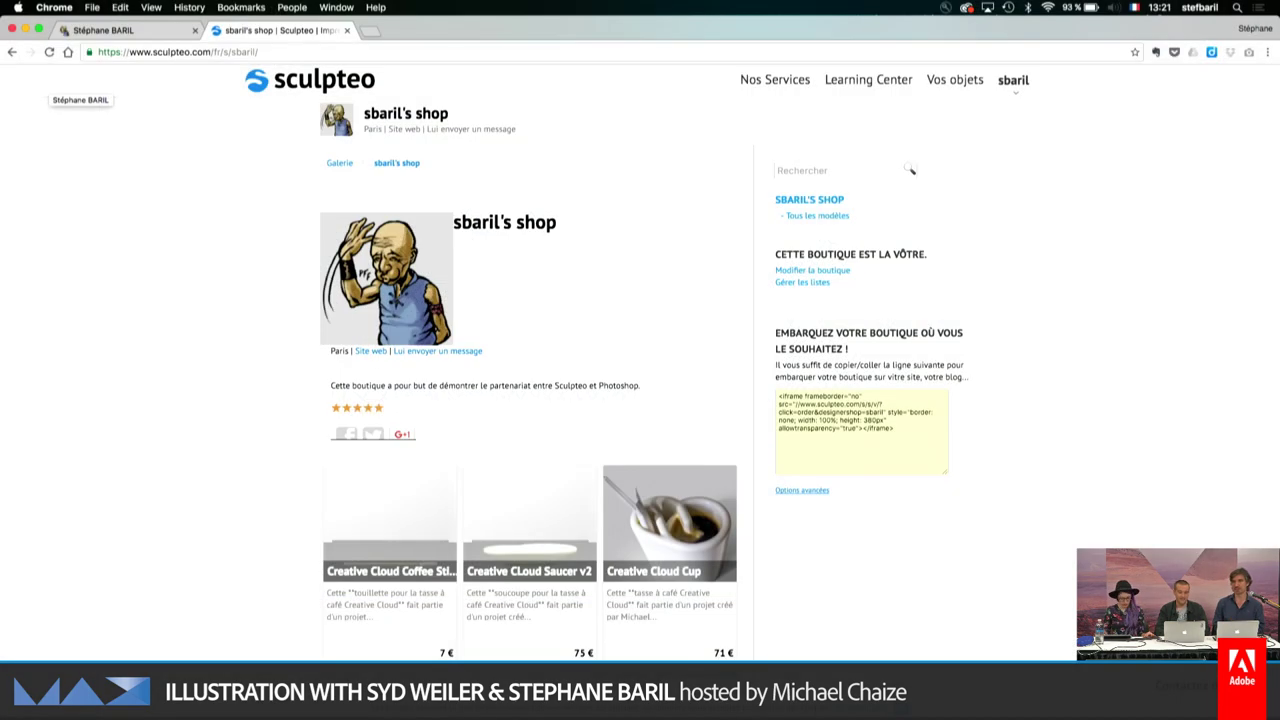
In Chrome, view the artist's Photoshop Animation resource page and return to the Sculpteo shop page to view its models.
{"action": "left_click", "coordinate": [66, 34]}
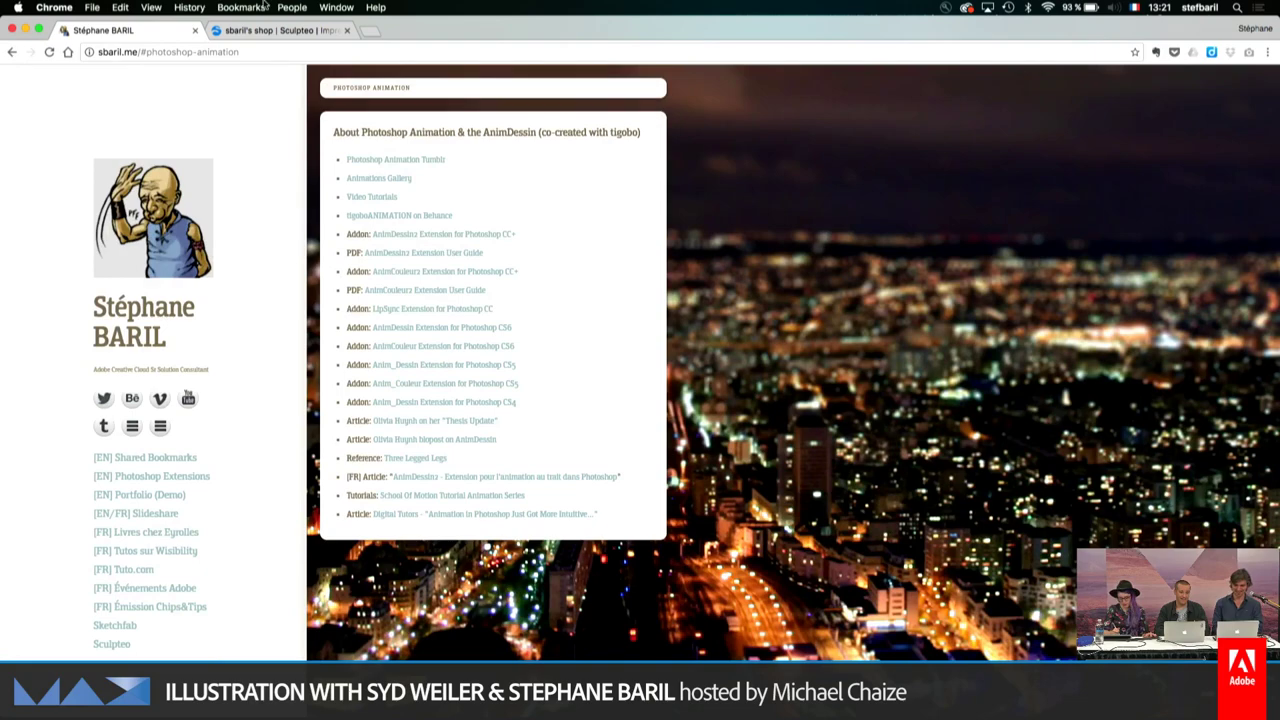
{"action": "left_click", "coordinate": [265, 30]}
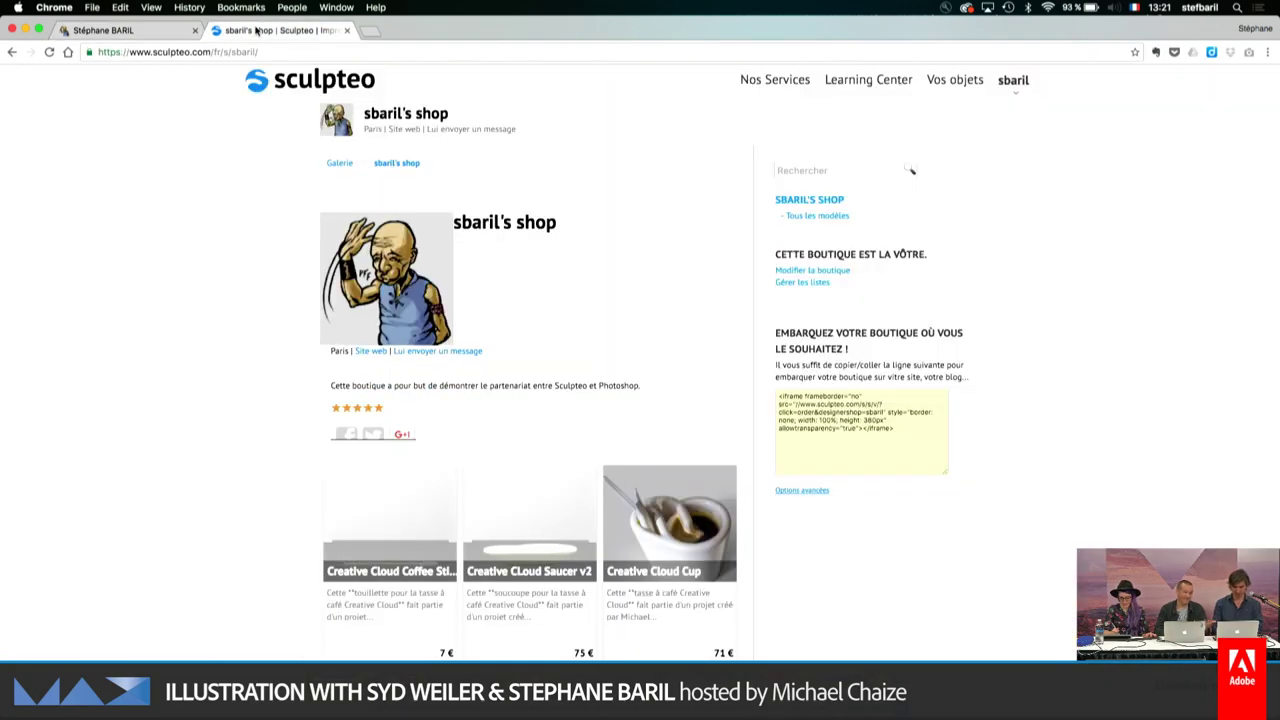
{"action": "scroll", "coordinate": [227, 408], "scroll_direction": "down", "scroll_amount": 3}
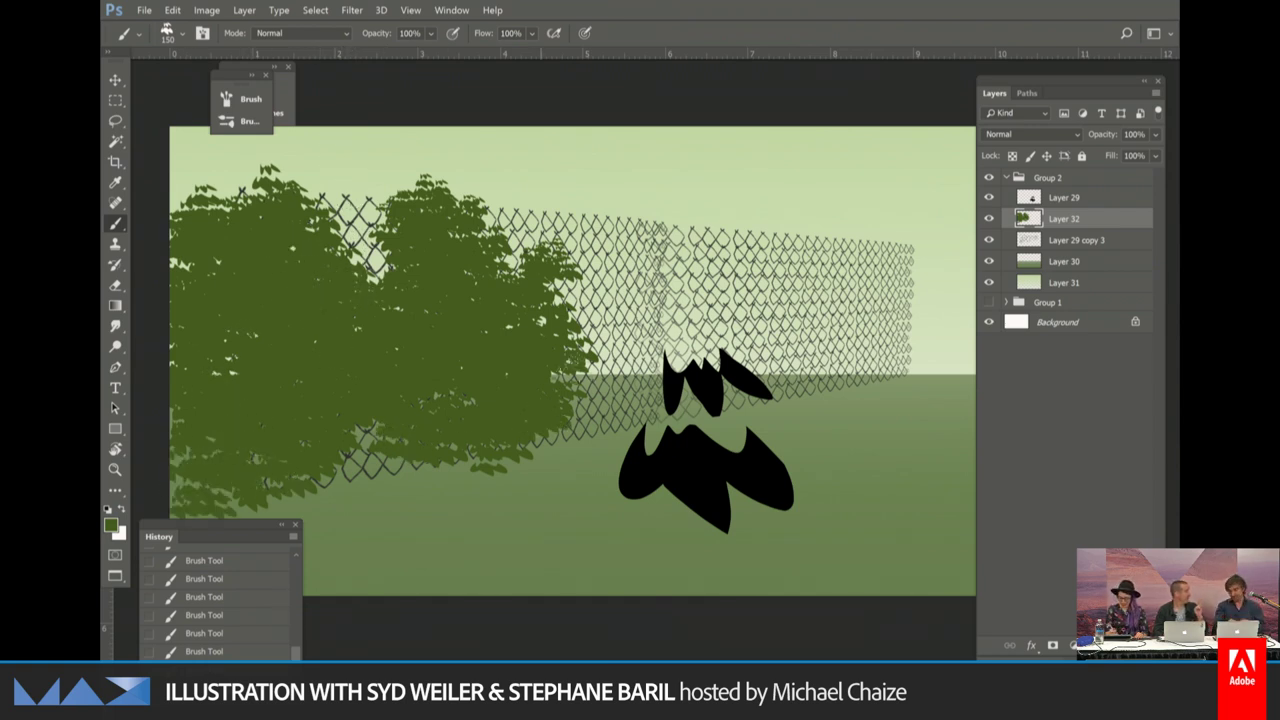
In Photoshop, extend the green foliage on Layer 32 across the middle of the fence, using the leaf brush at size 90.
{"action": "mouse_move", "coordinate": [557, 373]}
{"action": "left_mouse_down"}
{"action": "mouse_move", "coordinate": [674, 237]}
{"action": "mouse_move", "coordinate": [705, 285]}
{"action": "mouse_move", "coordinate": [670, 340]}
{"action": "mouse_move", "coordinate": [655, 335]}
{"action": "left_mouse_up"}
{"action": "mouse_move", "coordinate": [668, 262]}
{"action": "left_mouse_down"}
{"action": "mouse_move", "coordinate": [655, 300]}
{"action": "mouse_move", "coordinate": [580, 345]}
{"action": "left_mouse_up"}
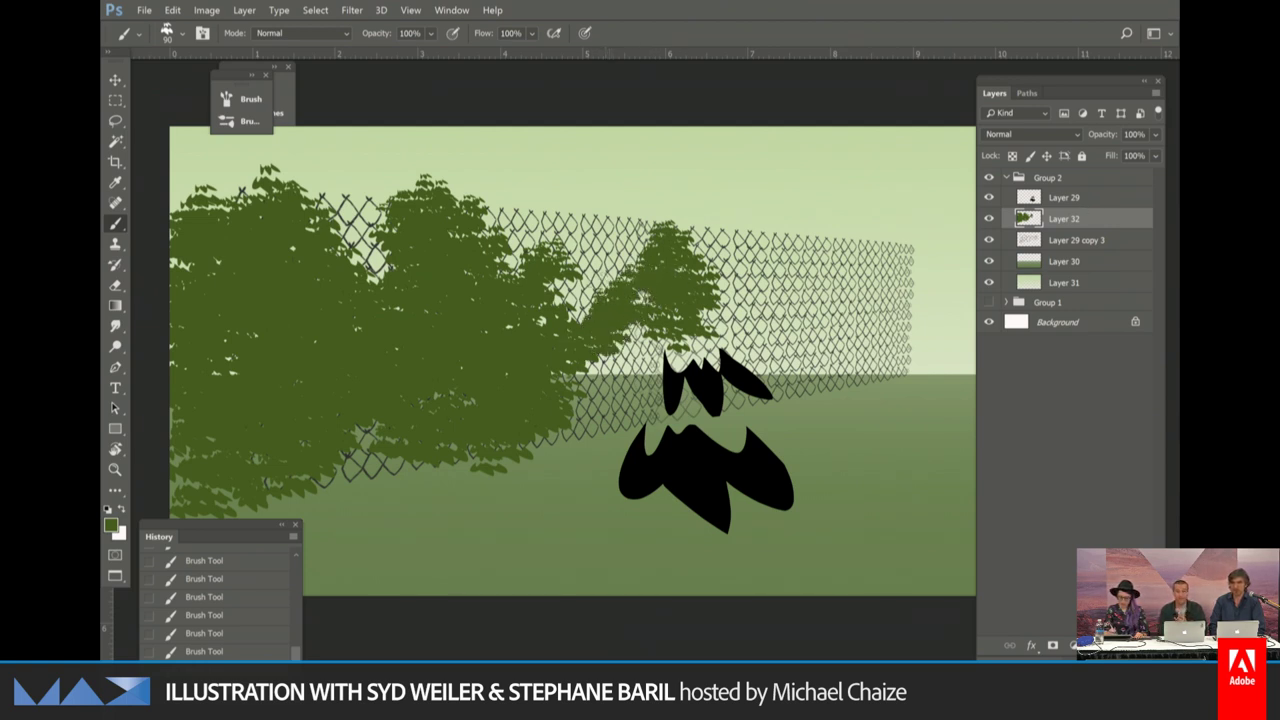
{"action": "mouse_move", "coordinate": [598, 282]}
{"action": "left_mouse_down"}
{"action": "mouse_move", "coordinate": [635, 366]}
{"action": "mouse_move", "coordinate": [600, 360]}
{"action": "mouse_move", "coordinate": [578, 410]}
{"action": "left_mouse_up"}
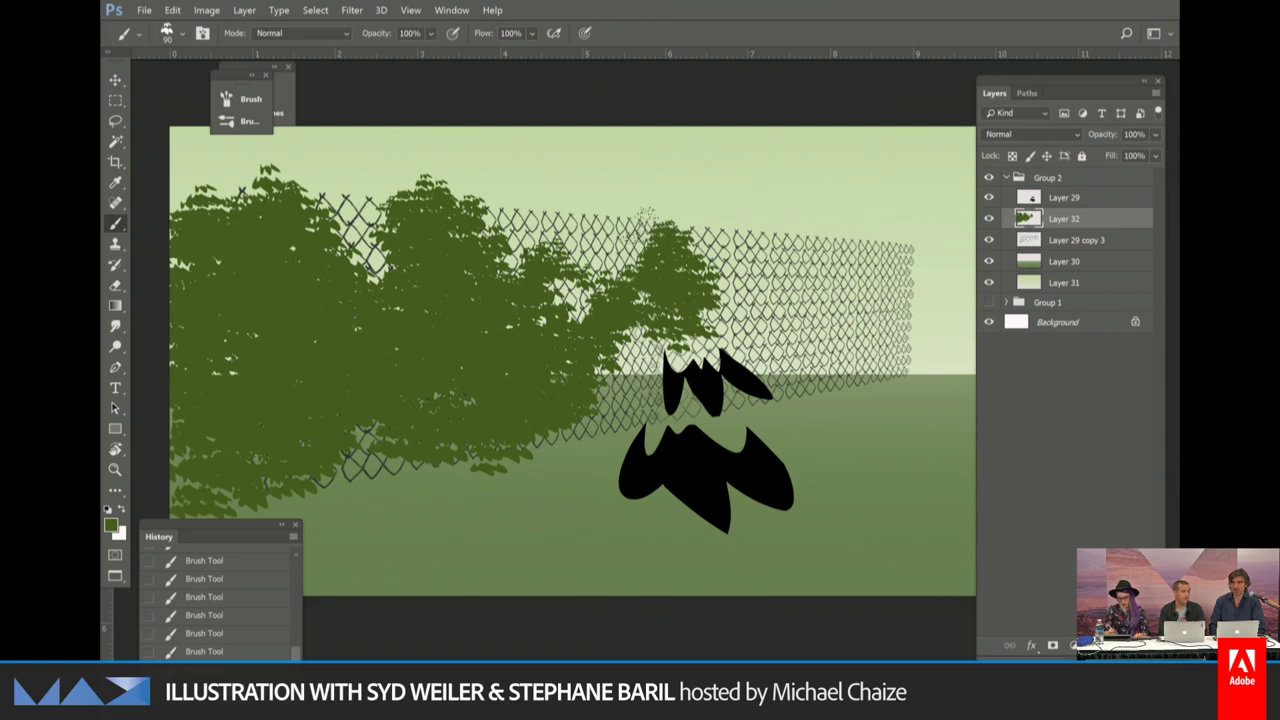